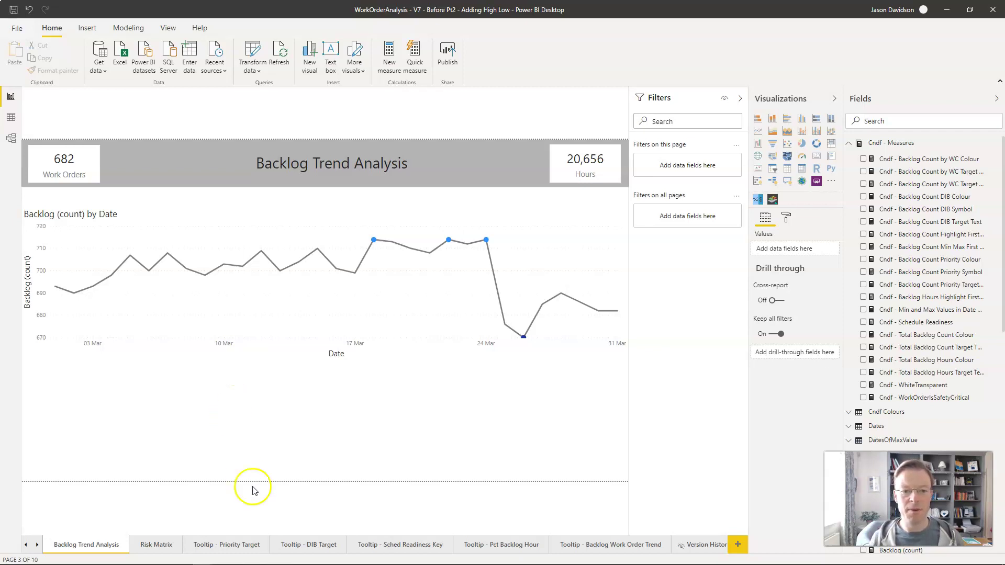
Step: Select the Backlog (count) by Date line chart on the Backlog Trend Analysis page
{"action": "mouse_move", "coordinate": [373, 240]}
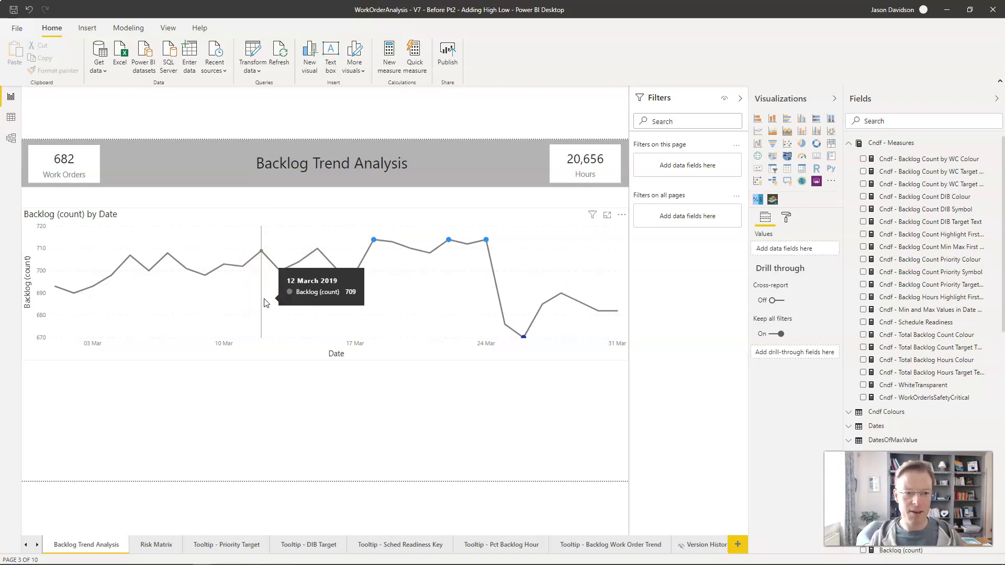
{"action": "left_click", "coordinate": [318, 230]}
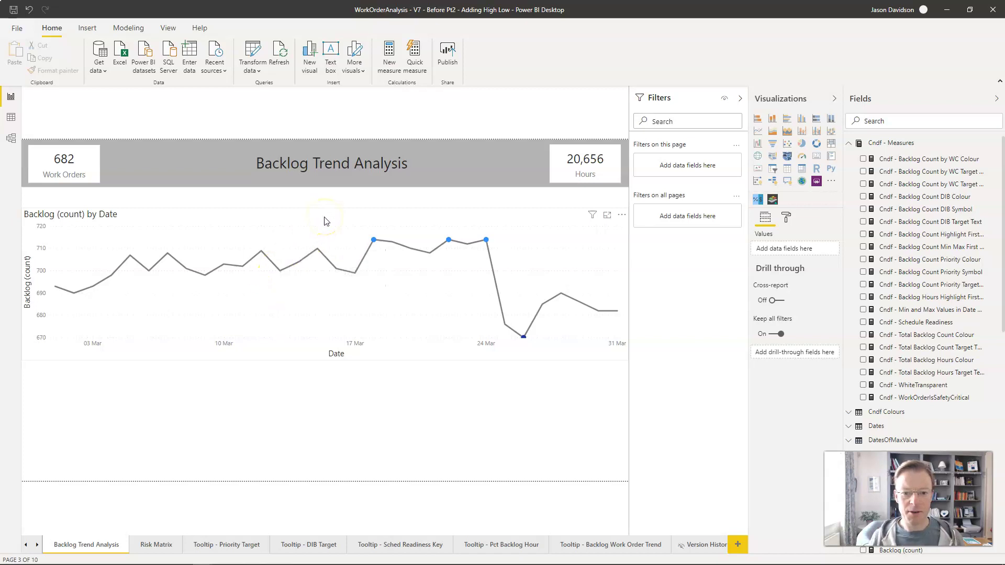
{"action": "left_click", "coordinate": [324, 221]}
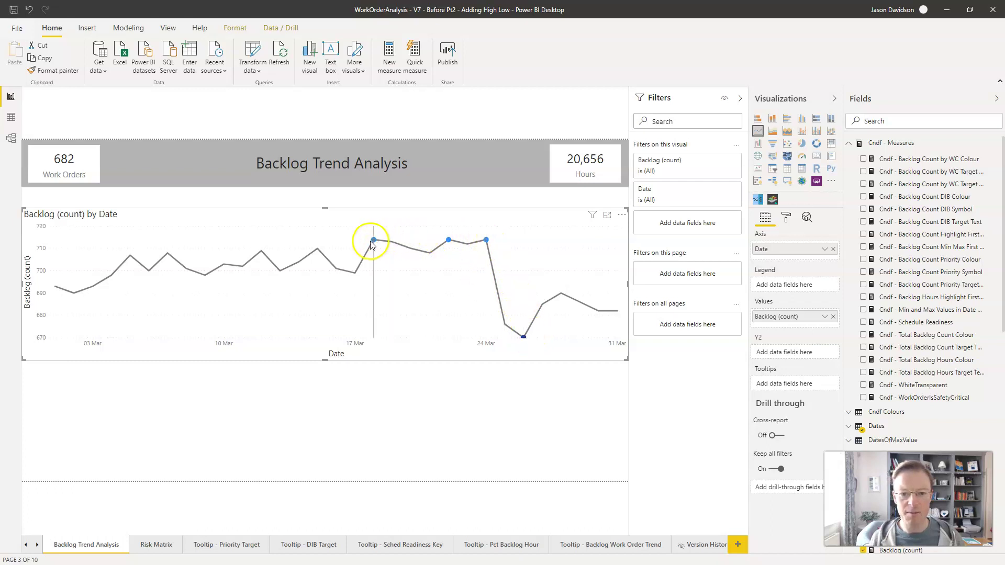
Step: Turn the line chart's data labels on and back off
{"action": "left_click", "coordinate": [787, 218]}
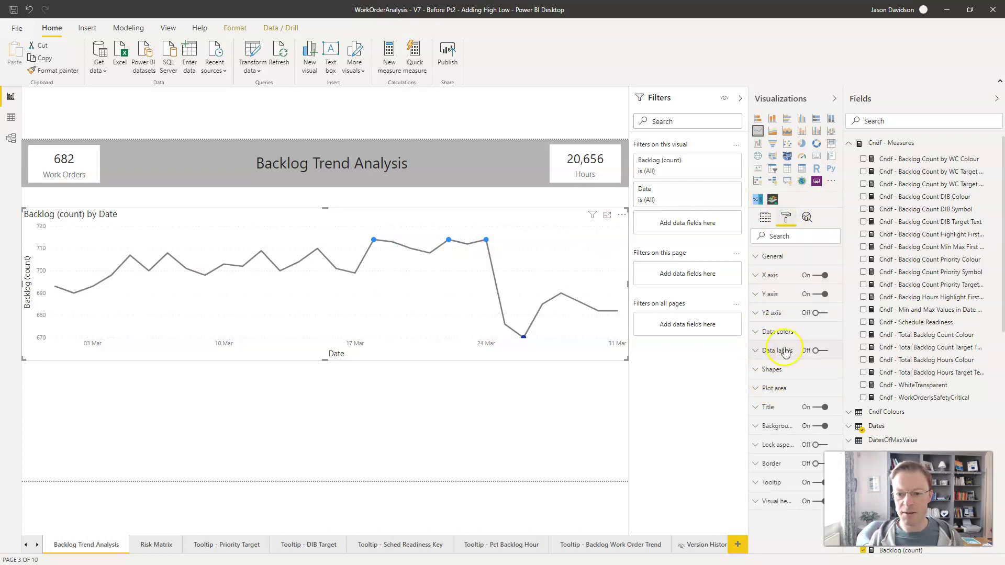
{"action": "left_click", "coordinate": [818, 351]}
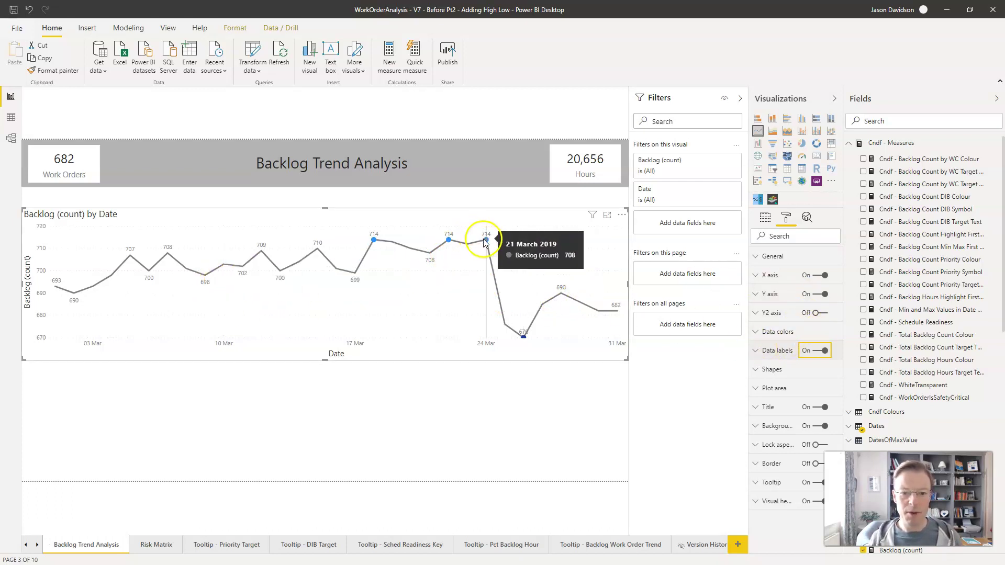
{"action": "left_click", "coordinate": [821, 352]}
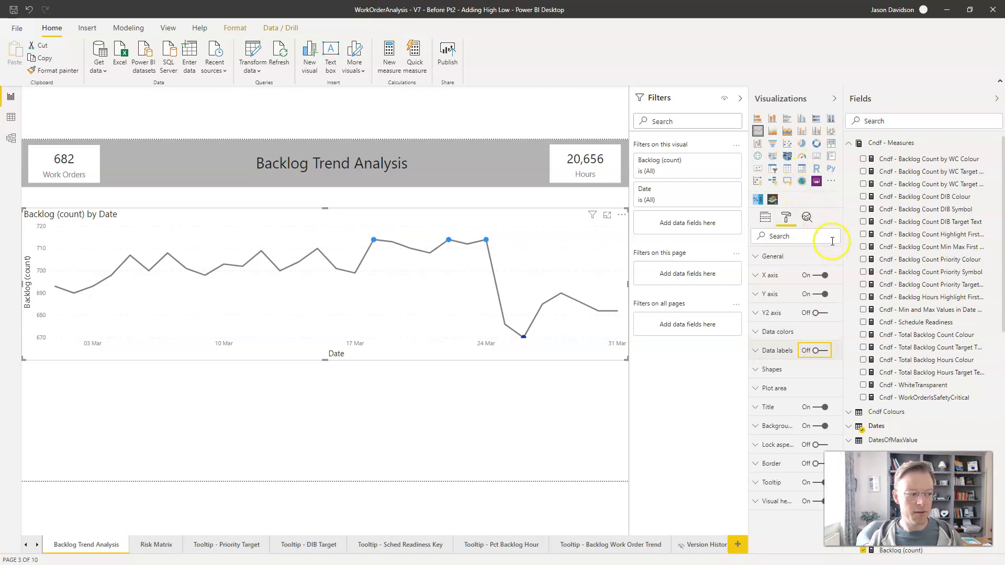
Step: Add a trend line to the Backlog (count) by Date chart and recolor it in a lighter grey theme shade
{"action": "left_click", "coordinate": [807, 219]}
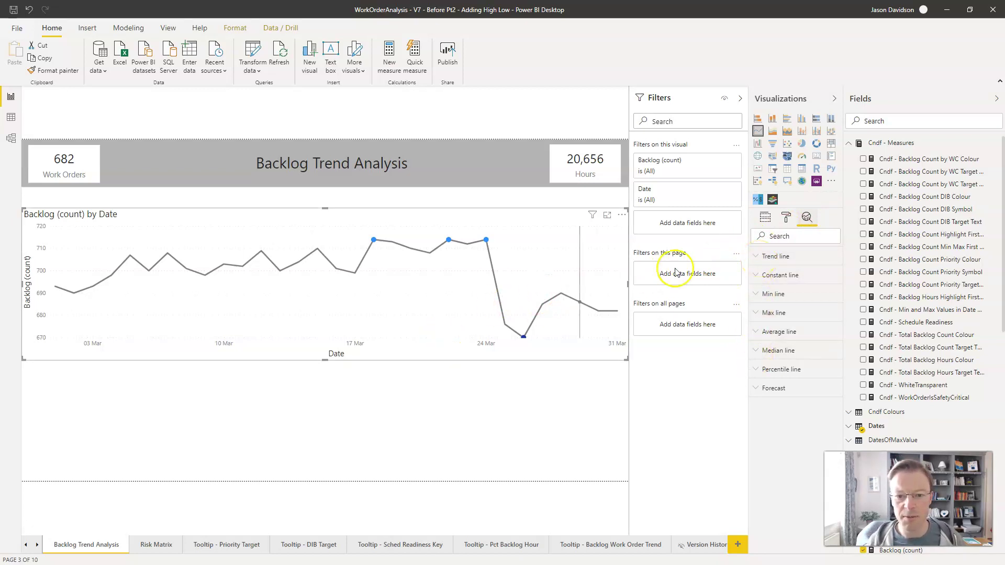
{"action": "left_click", "coordinate": [755, 257]}
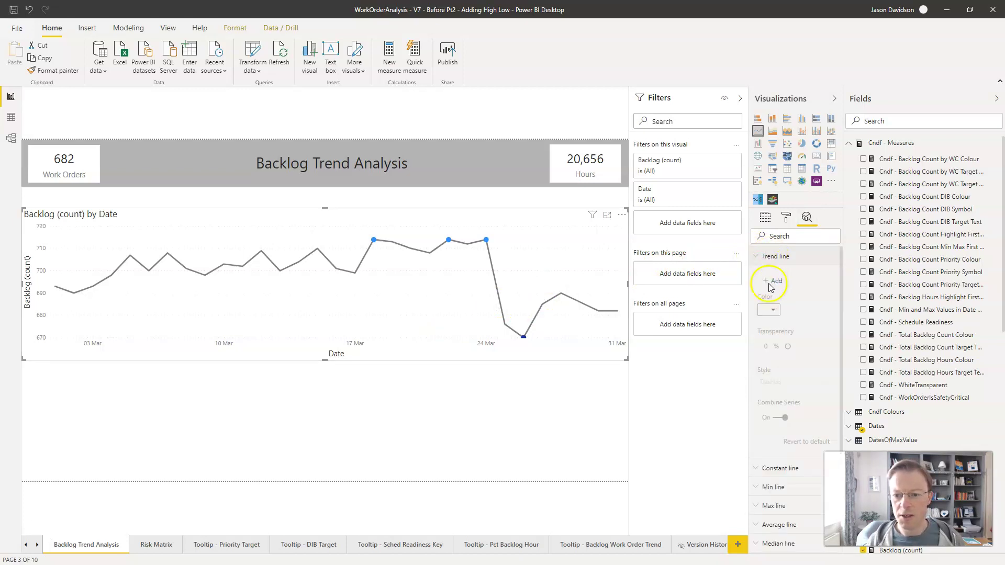
{"action": "left_click", "coordinate": [770, 283]}
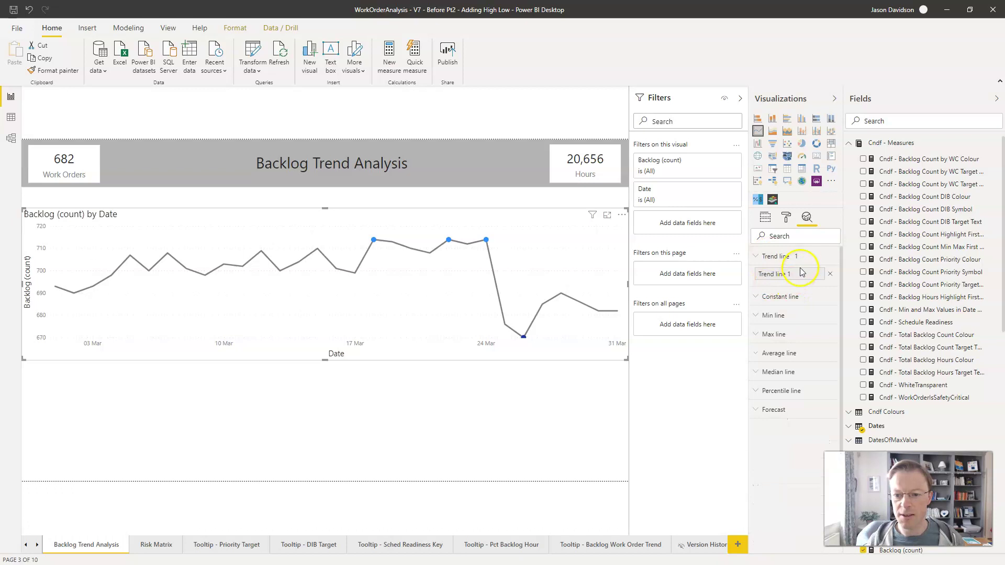
{"action": "left_click", "coordinate": [790, 276]}
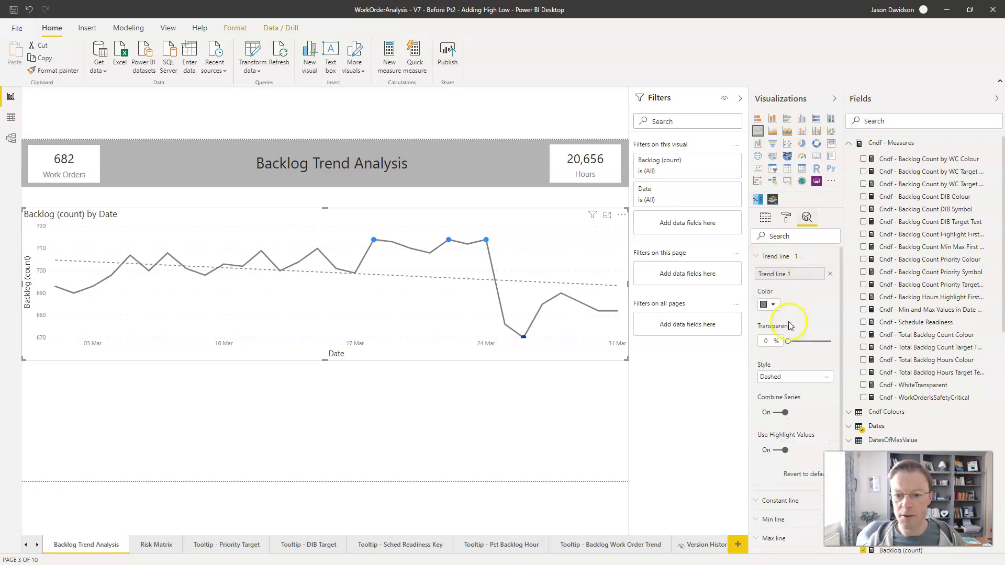
{"action": "left_click", "coordinate": [772, 306]}
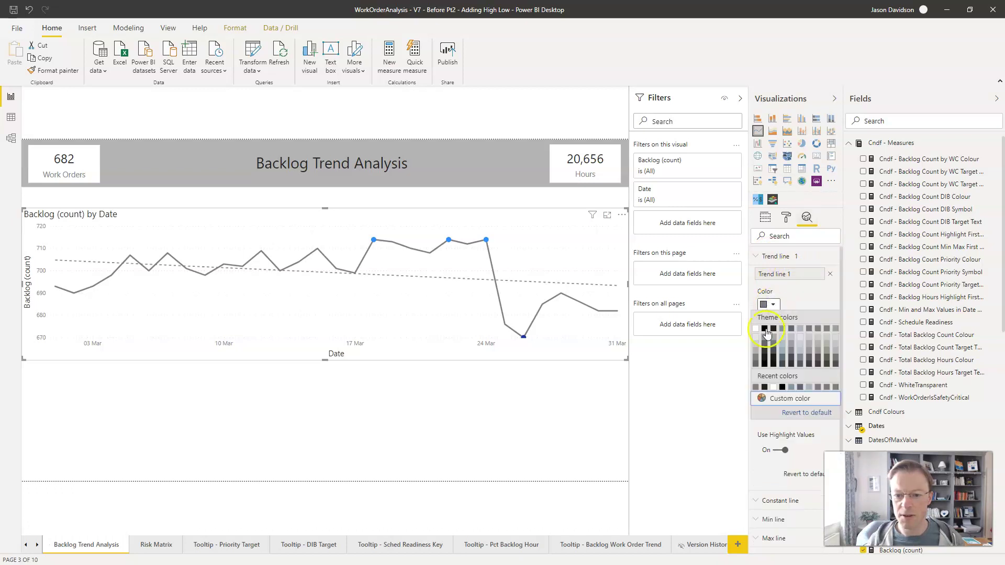
{"action": "left_click", "coordinate": [756, 353]}
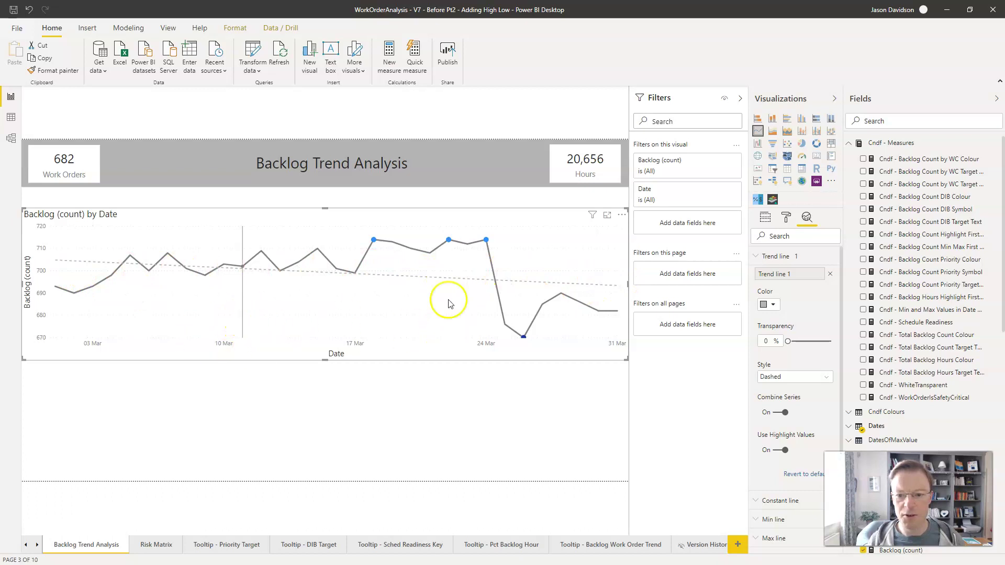
{"action": "left_click", "coordinate": [753, 256]}
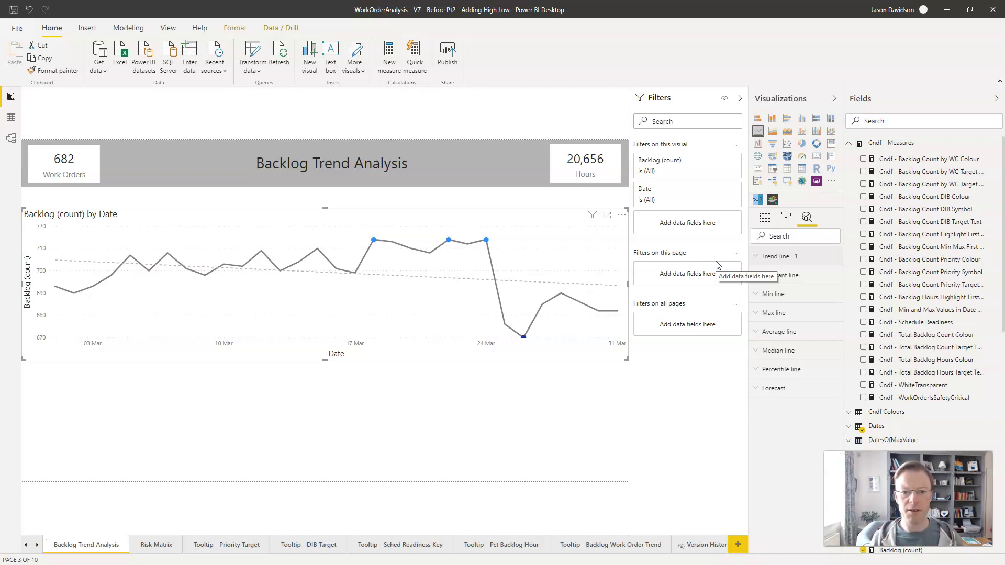
Step: Add a min line for Backlog (count) to the line chart
{"action": "left_click", "coordinate": [777, 246]}
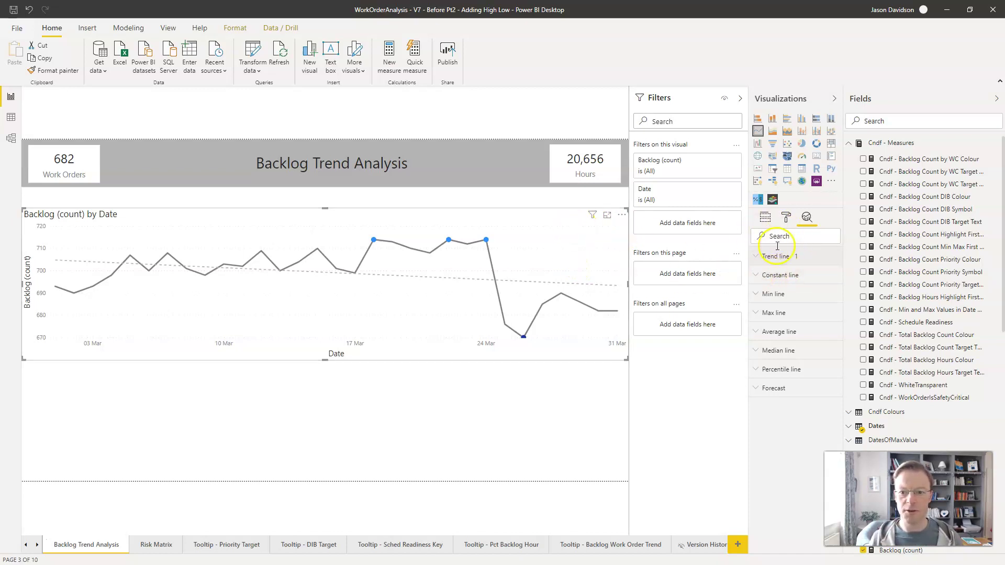
{"action": "left_click", "coordinate": [763, 294]}
{"action": "left_click", "coordinate": [775, 318]}
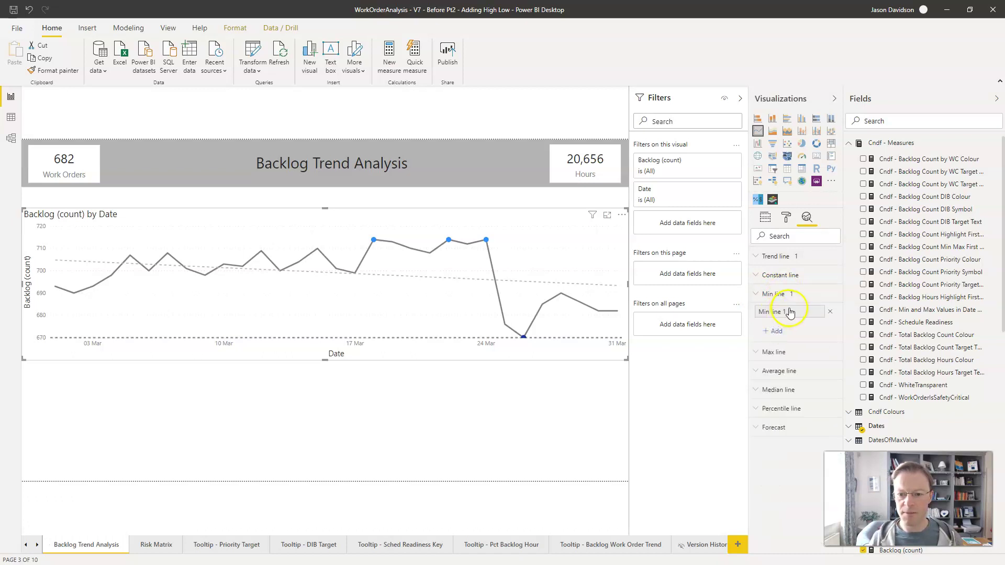
{"action": "left_click", "coordinate": [790, 309]}
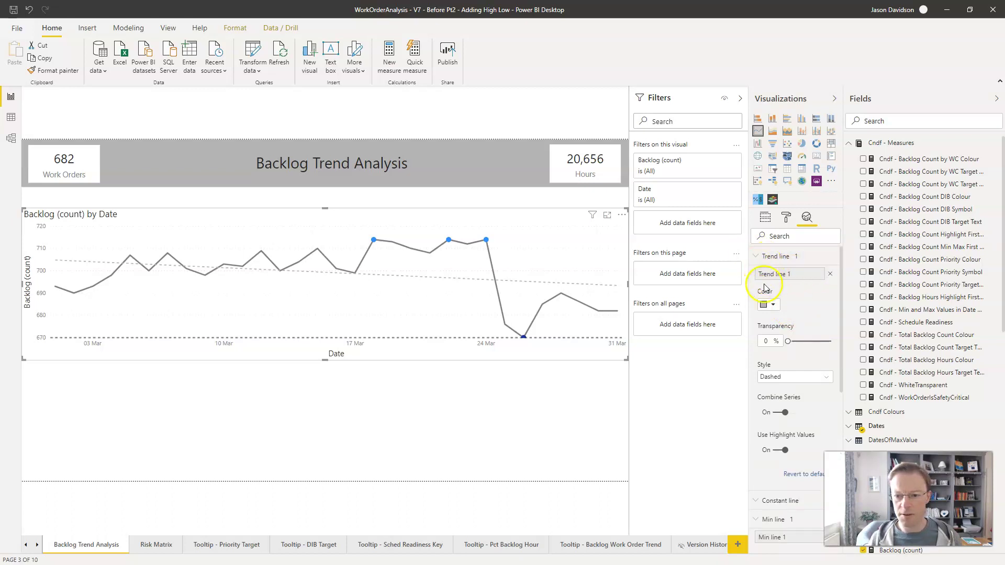
Step: Rename the min line as Min Number of Work Orders, keeping Backlog (count) as its measure
{"action": "left_click", "coordinate": [759, 259]}
{"action": "left_click", "coordinate": [787, 313]}
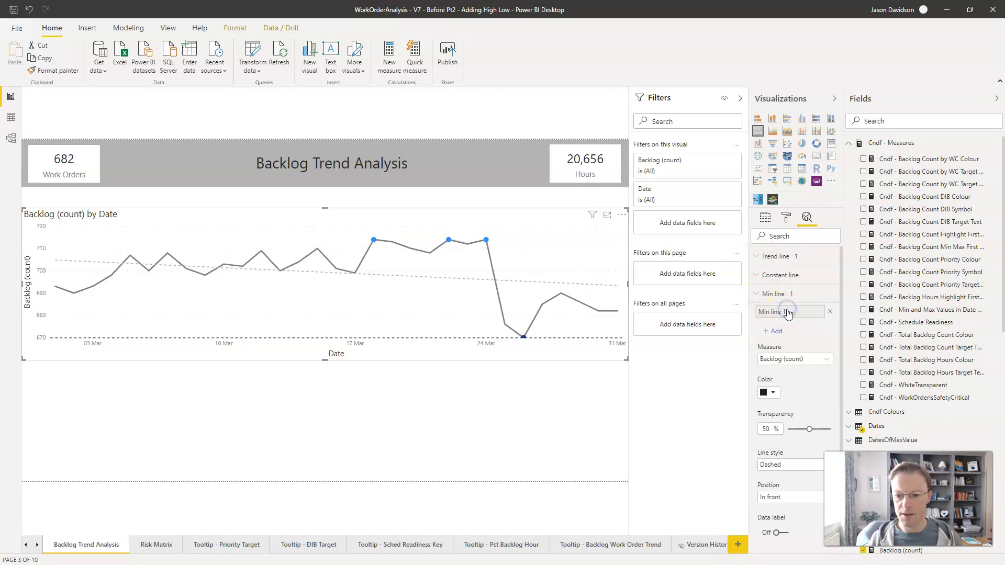
{"action": "left_click", "coordinate": [788, 312]}
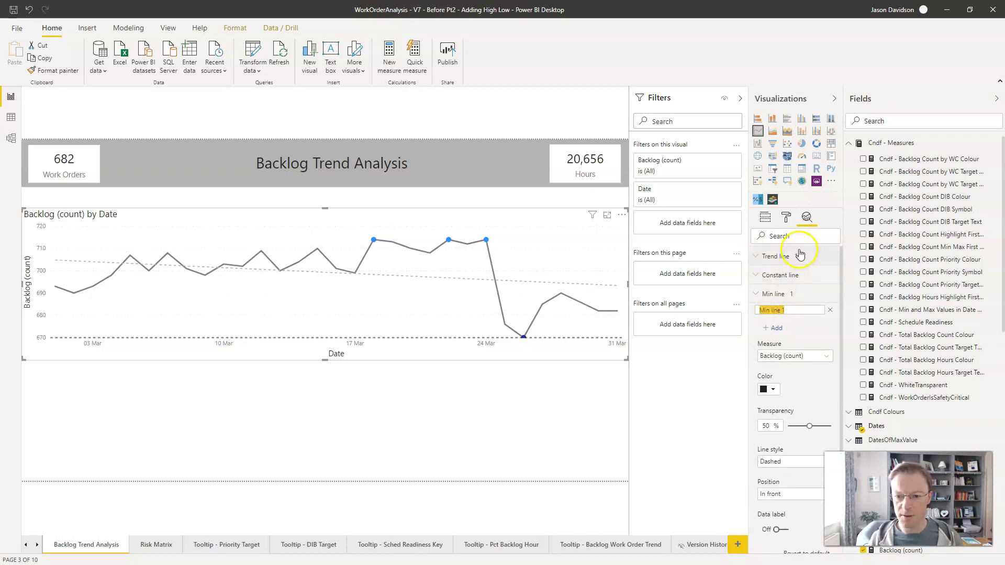
{"action": "left_click", "coordinate": [789, 312]}
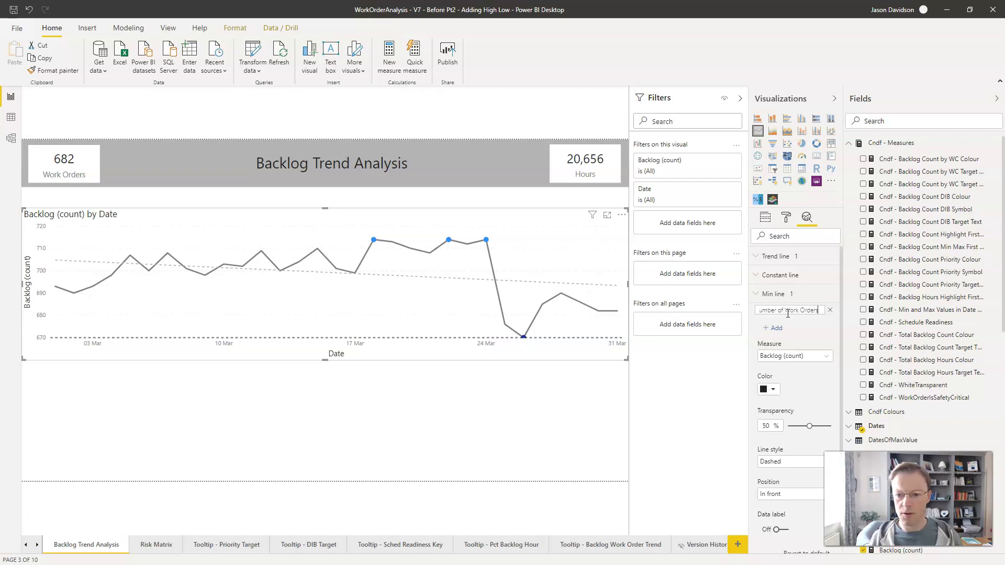
{"action": "left_click", "coordinate": [779, 357]}
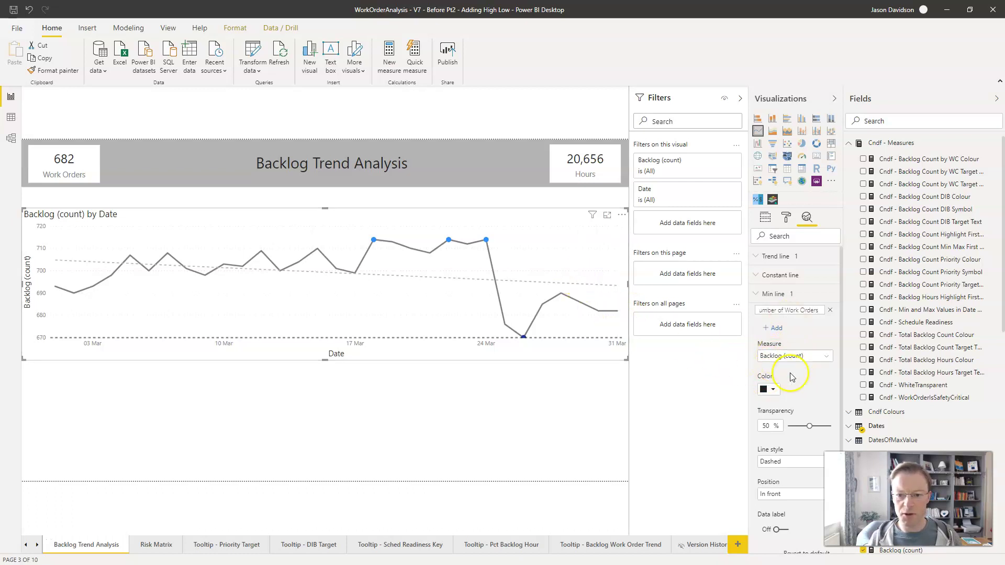
{"action": "left_click", "coordinate": [783, 357]}
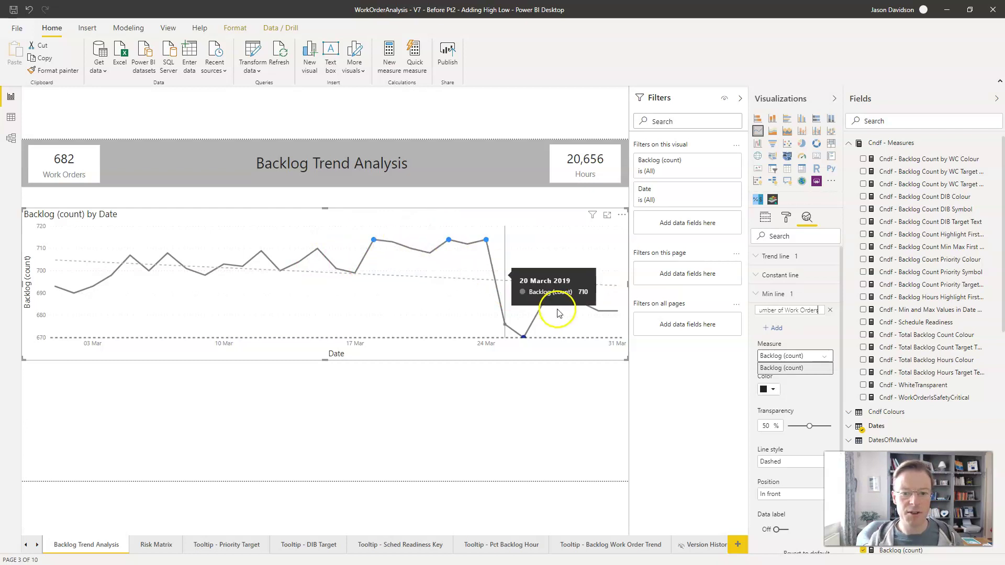
{"action": "left_click", "coordinate": [817, 356]}
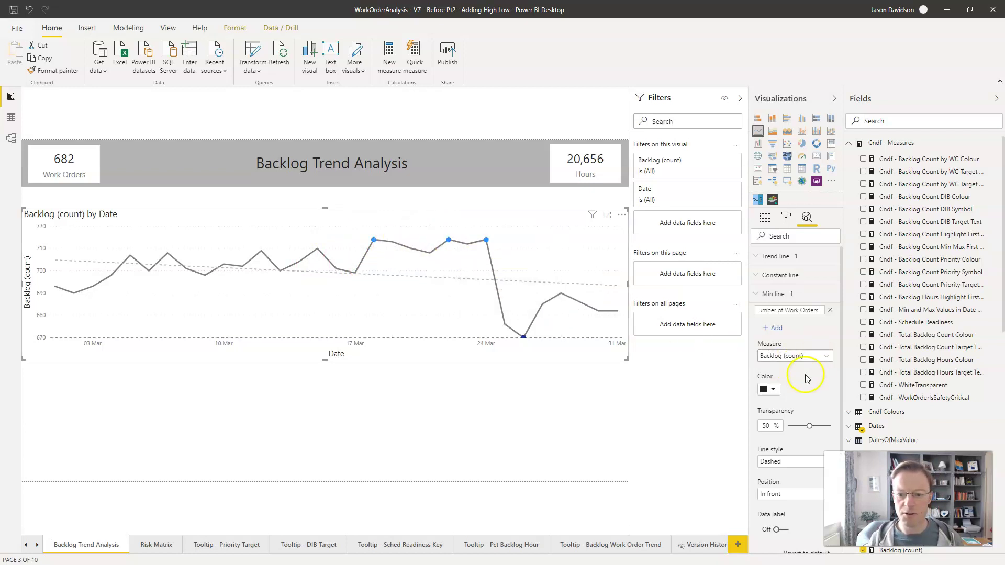
Step: Try a custom hex color for the Min Number of Work Orders line
{"action": "left_click", "coordinate": [778, 389]}
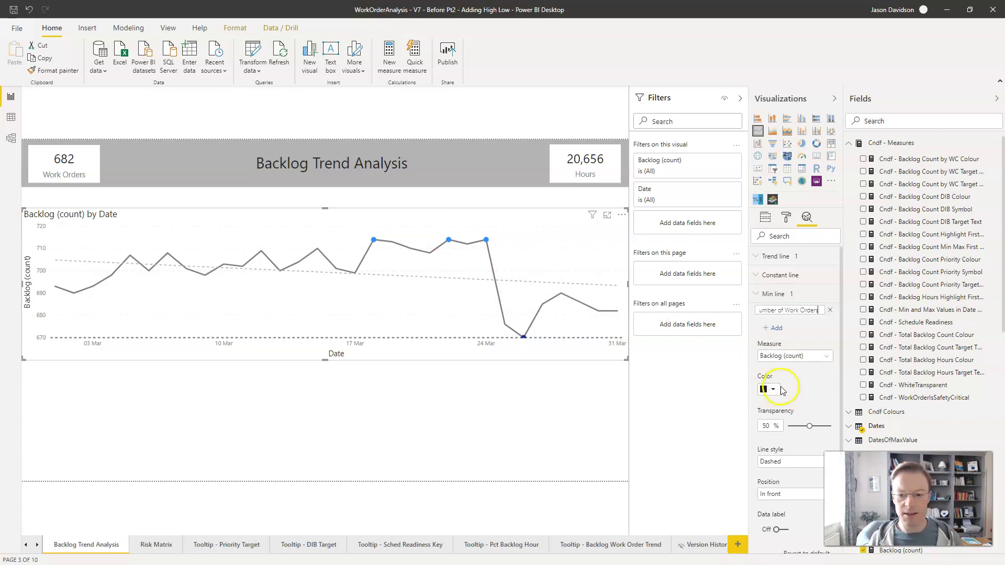
{"action": "left_click", "coordinate": [777, 392]}
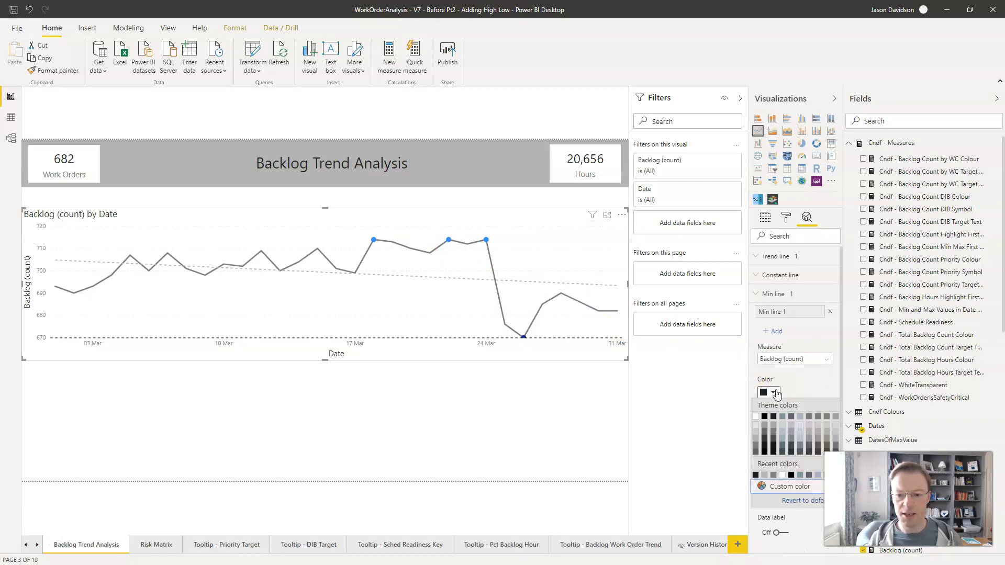
{"action": "left_click", "coordinate": [522, 341]}
{"action": "left_click", "coordinate": [525, 339]}
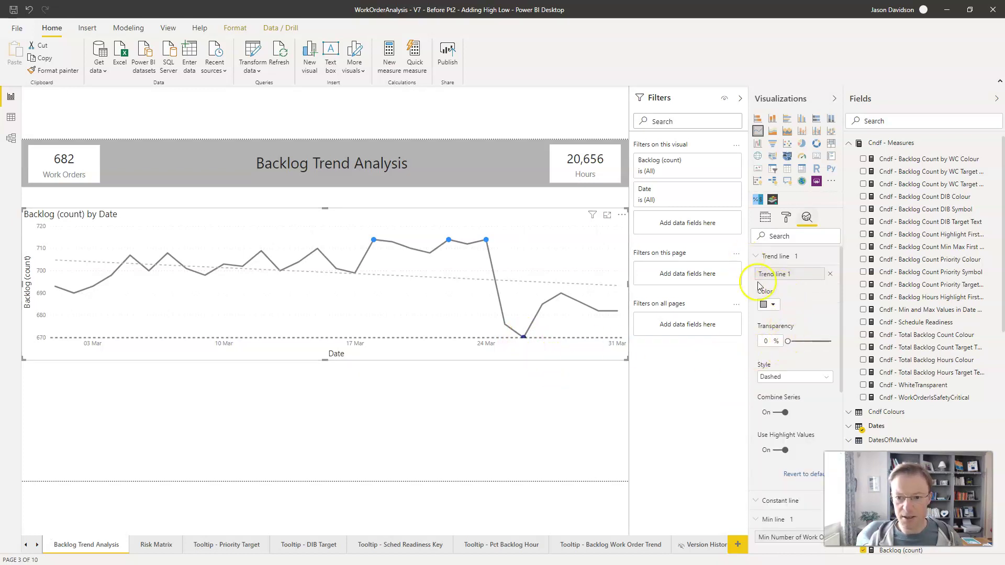
{"action": "left_click", "coordinate": [758, 257]}
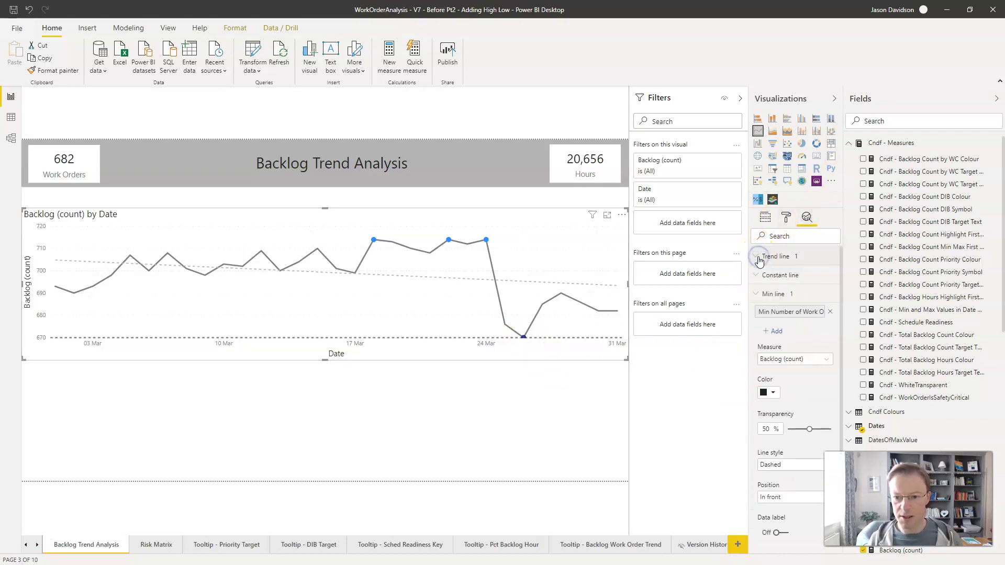
{"action": "left_click", "coordinate": [773, 395]}
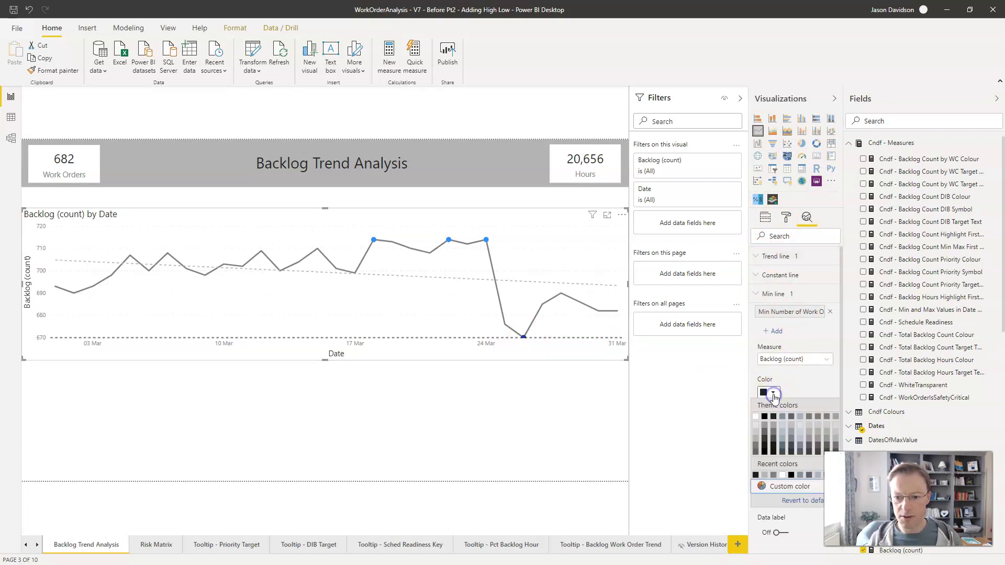
{"action": "left_click", "coordinate": [799, 487]}
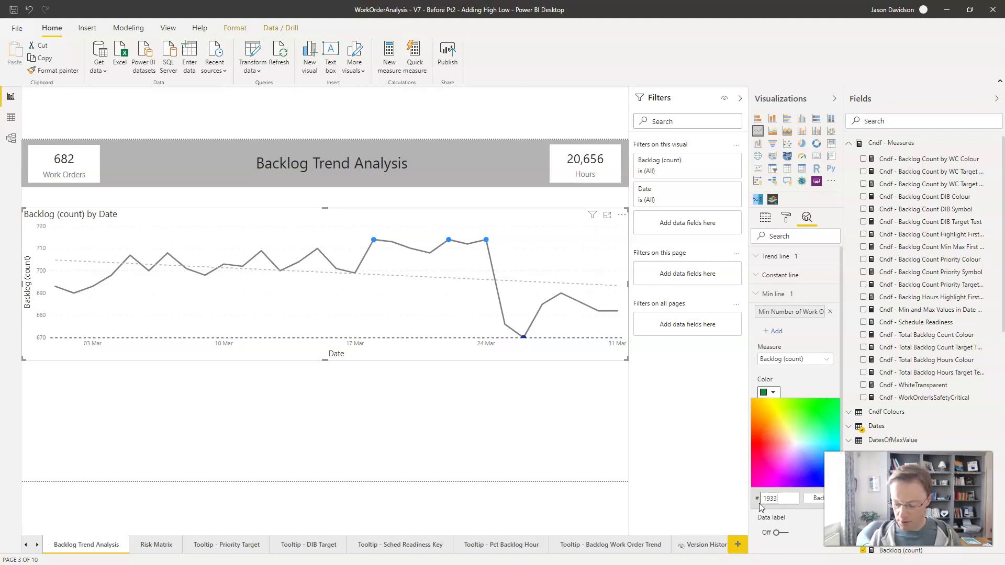
{"action": "left_click", "coordinate": [760, 505]}
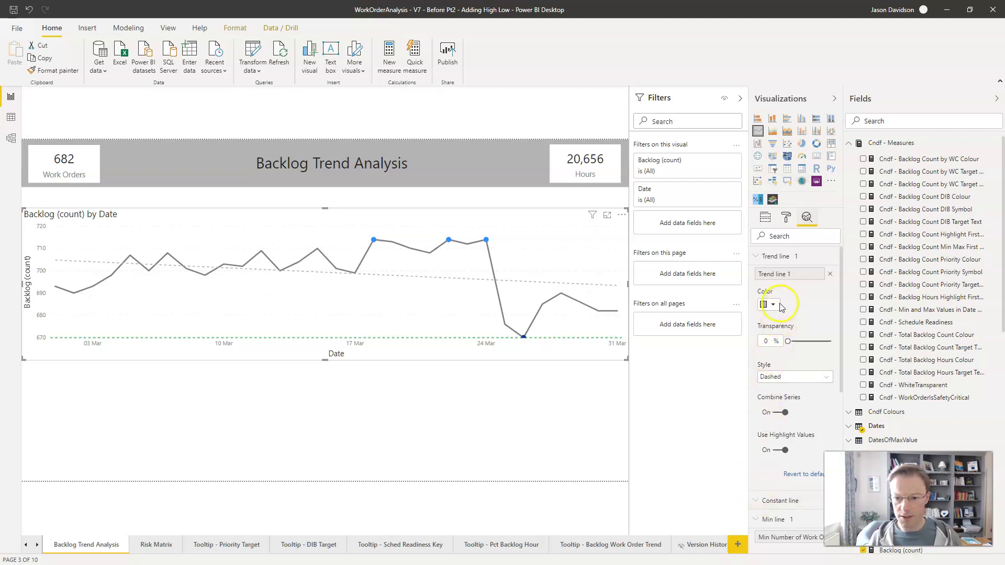
Step: Set the min line's color to a custom dark blue that matches the marker at the chart's lowest point
{"action": "left_click_drag", "start_coordinate": [842, 273], "coordinate": [841, 380]}
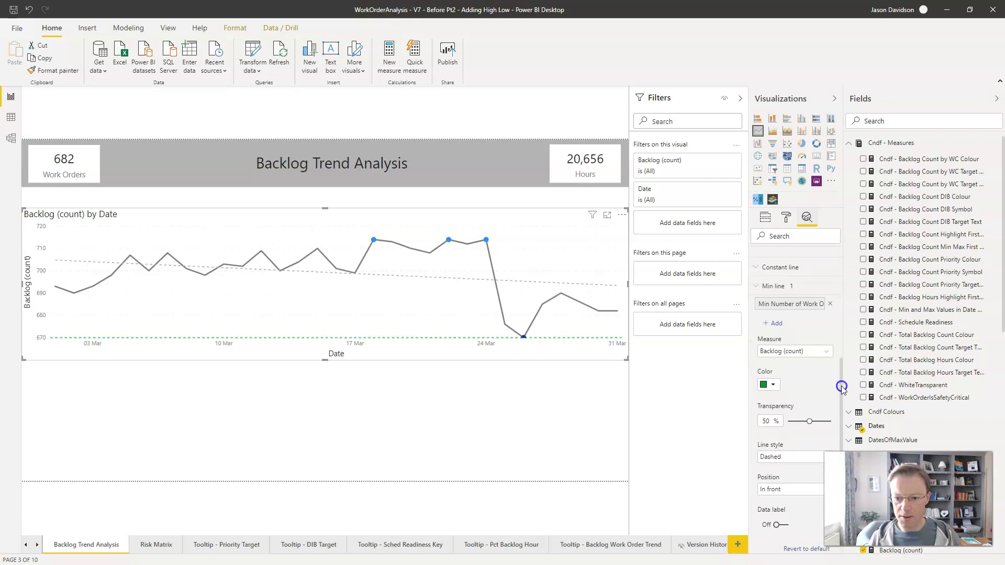
{"action": "left_click", "coordinate": [773, 377]}
{"action": "left_click", "coordinate": [779, 348]}
{"action": "type", "text": "19330E"}
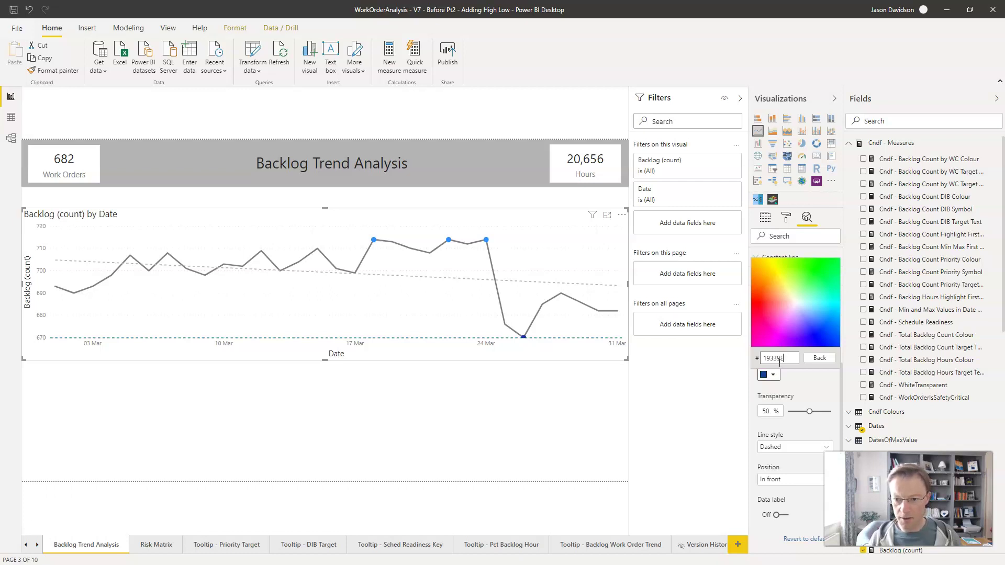
{"action": "key", "text": "Return"}
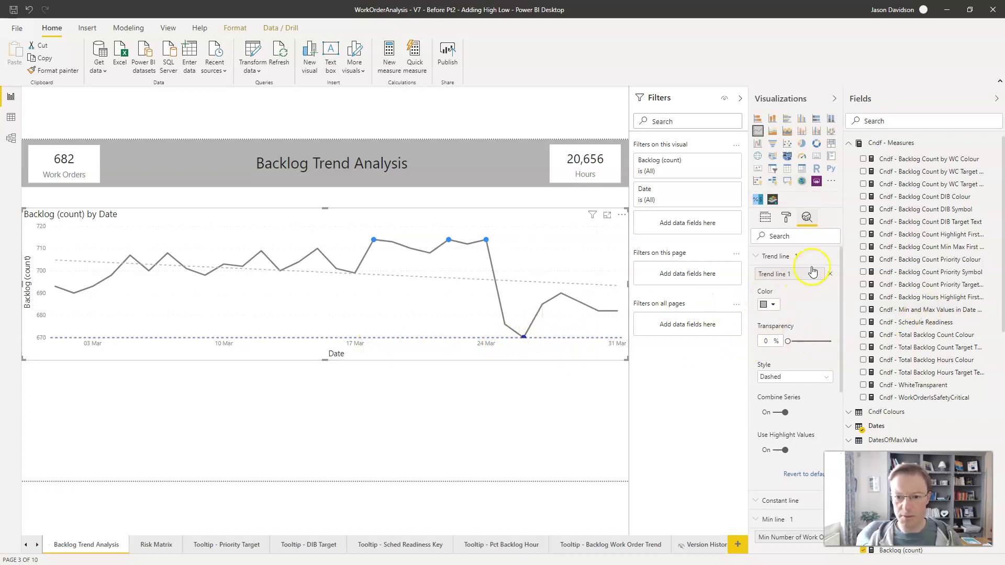
Step: Set the Min Number of Work Orders line's transparency to 0%
{"action": "left_click", "coordinate": [760, 256]}
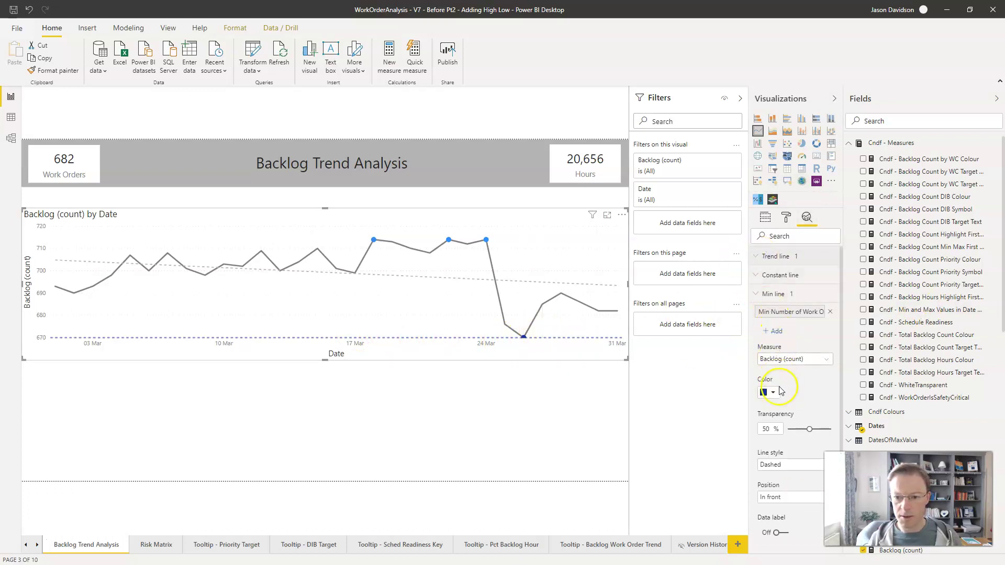
{"action": "double_click", "coordinate": [765, 428]}
{"action": "type", "text": "0"}
{"action": "key", "text": "Return"}
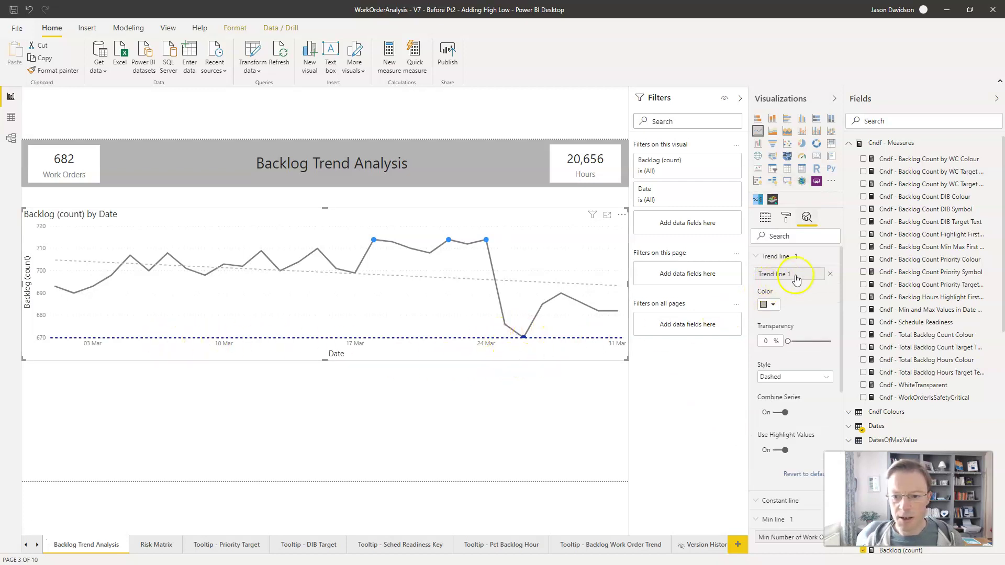
{"action": "left_click", "coordinate": [756, 258]}
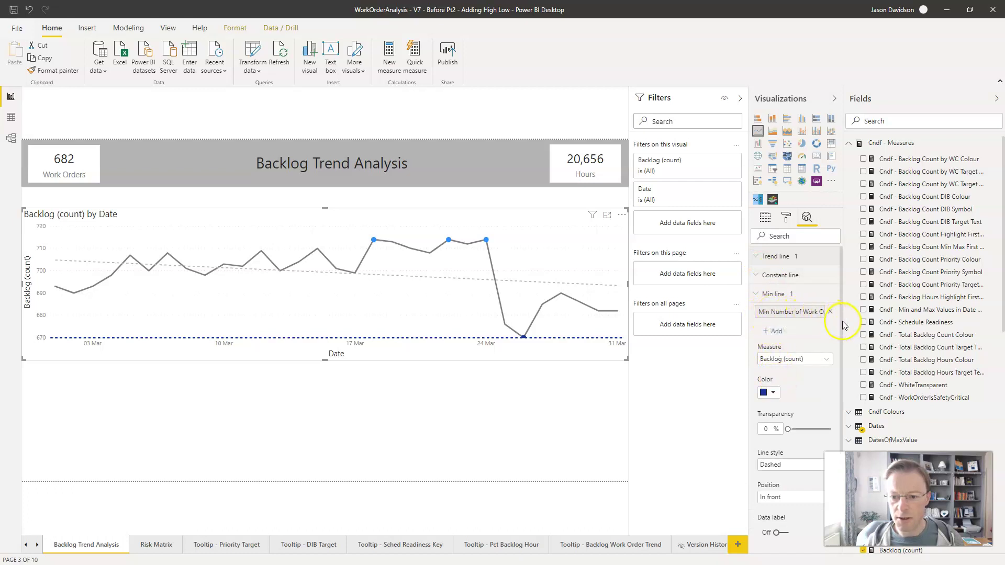
Step: Turn on the data label of the Min Number of Work Orders line and set its text to Name
{"action": "left_click_drag", "start_coordinate": [841, 325], "coordinate": [843, 398]}
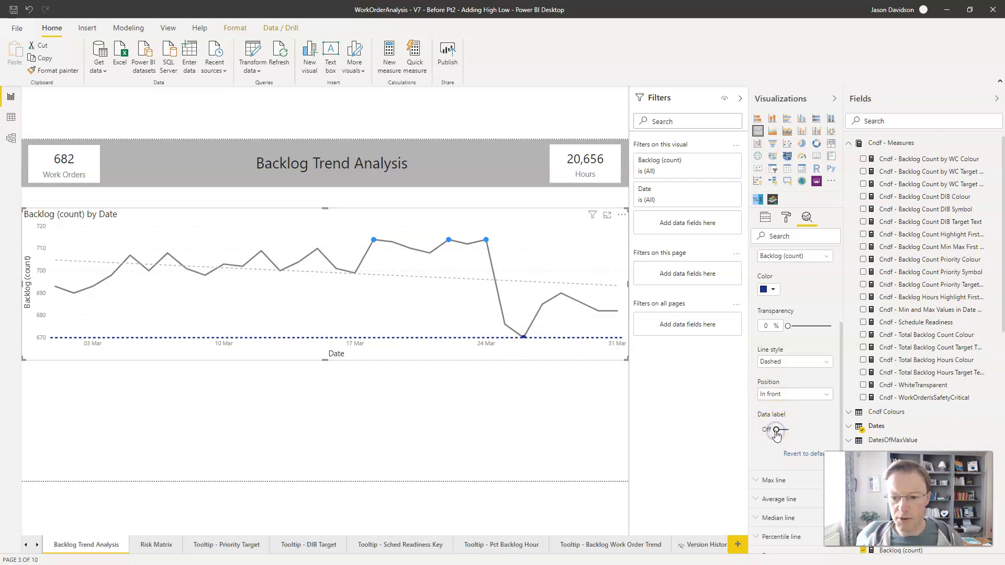
{"action": "scroll", "coordinate": [789, 430], "scroll_direction": "up", "scroll_amount": 5}
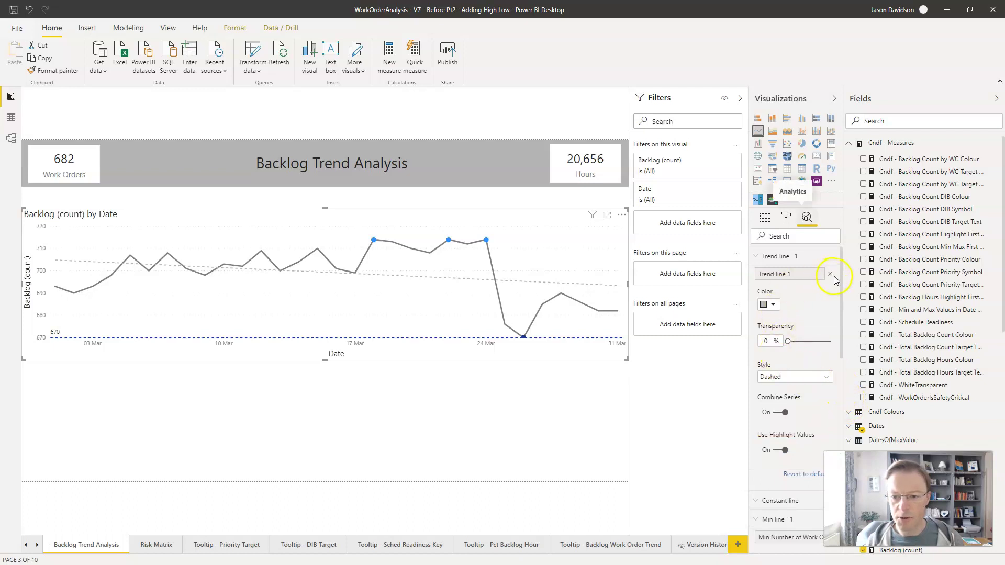
{"action": "left_click_drag", "start_coordinate": [840, 280], "coordinate": [840, 413]}
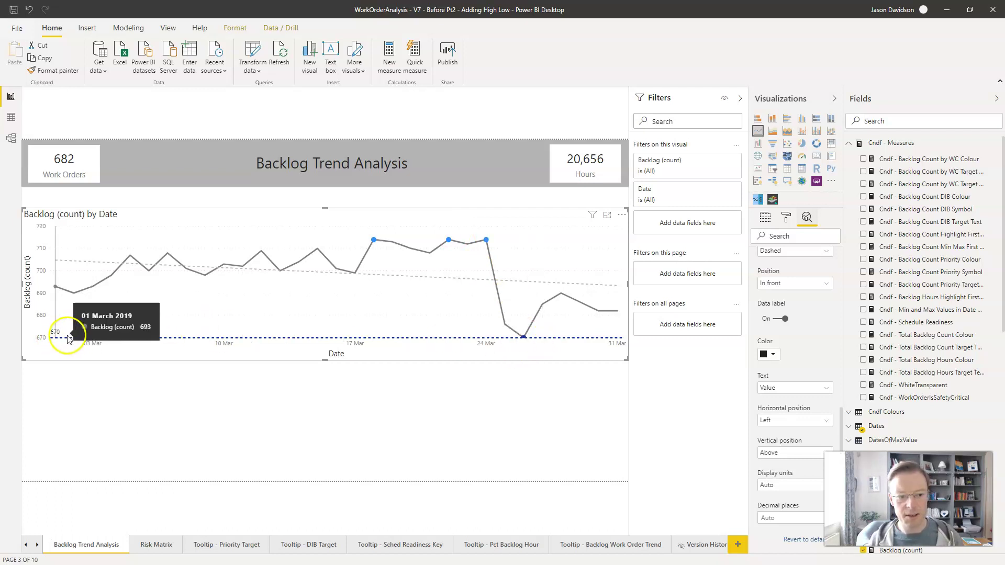
{"action": "left_click", "coordinate": [774, 392]}
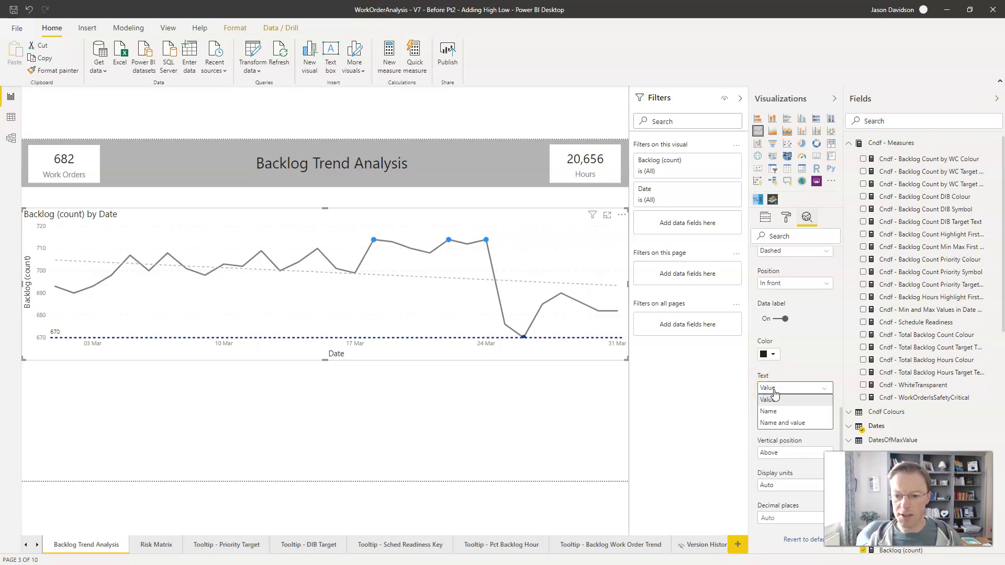
{"action": "left_click", "coordinate": [775, 412]}
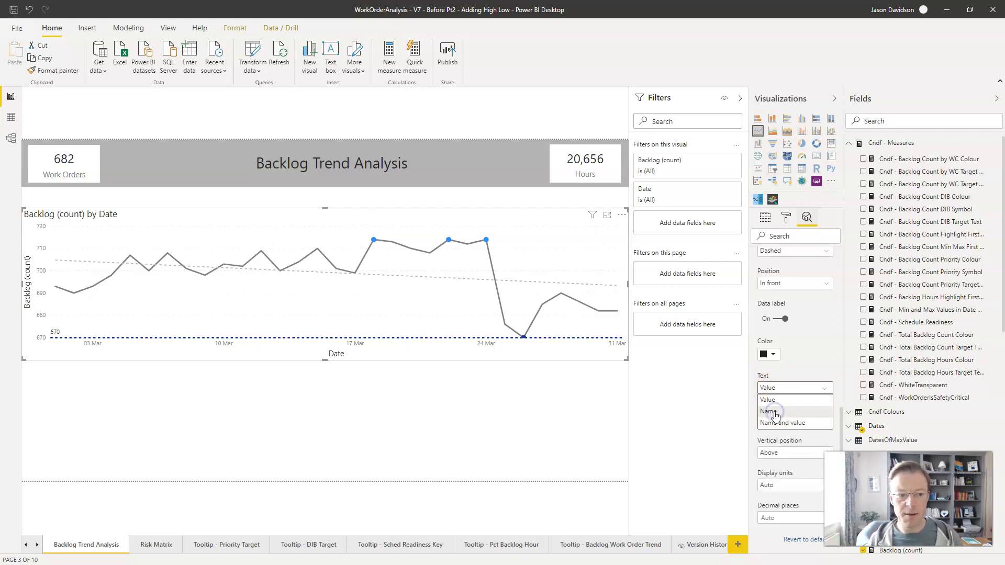
Step: Set the min line's data label text to Name and value
{"action": "scroll", "coordinate": [775, 416], "scroll_direction": "up", "scroll_amount": 5}
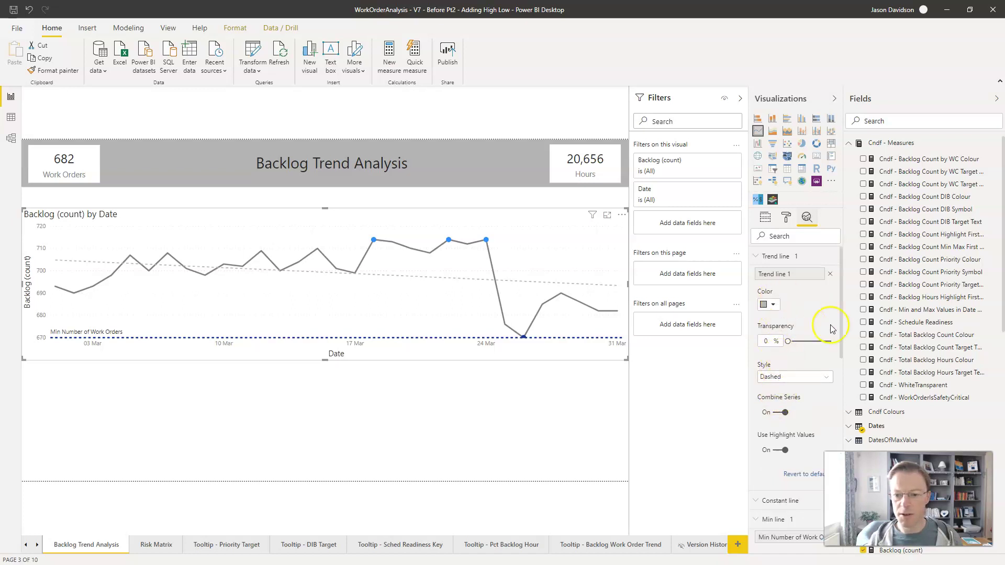
{"action": "scroll", "coordinate": [840, 408], "scroll_direction": "down", "scroll_amount": 5}
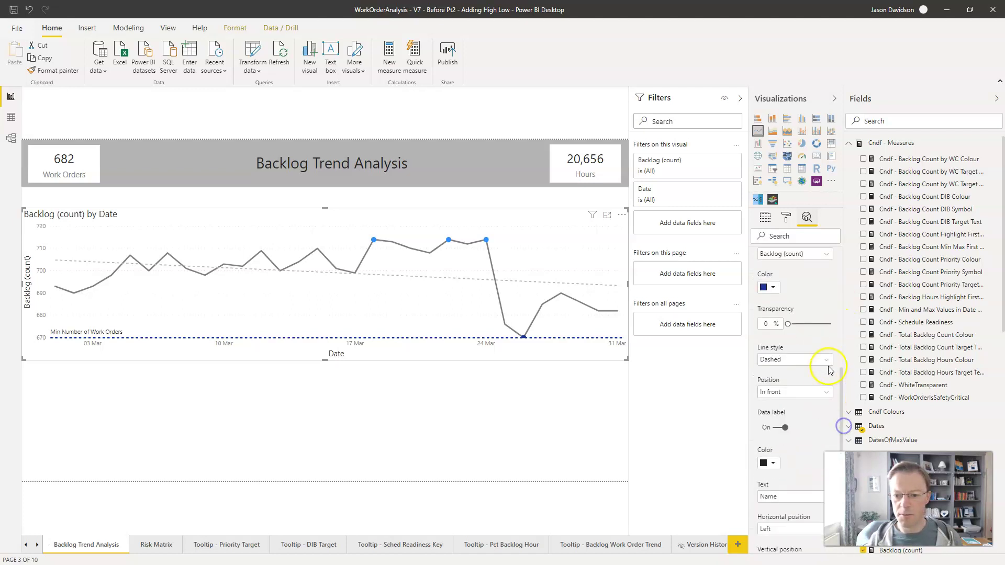
{"action": "left_click_drag", "start_coordinate": [841, 380], "coordinate": [842, 411]}
{"action": "left_click", "coordinate": [814, 410]}
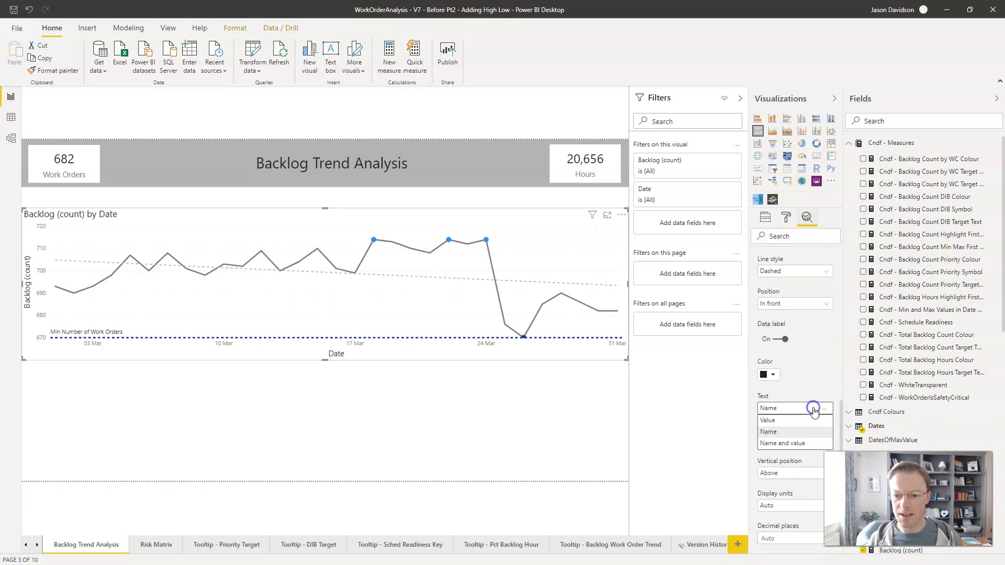
{"action": "left_click", "coordinate": [796, 443]}
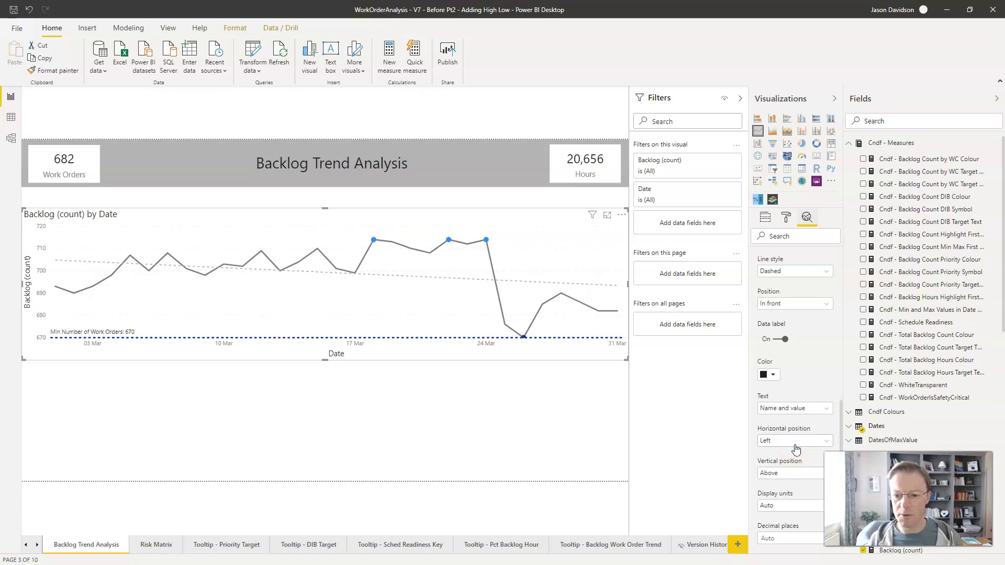
Step: Set the min line's data label color to a custom dark blue that matches the line
{"action": "scroll", "coordinate": [795, 449], "scroll_direction": "up", "scroll_amount": 5}
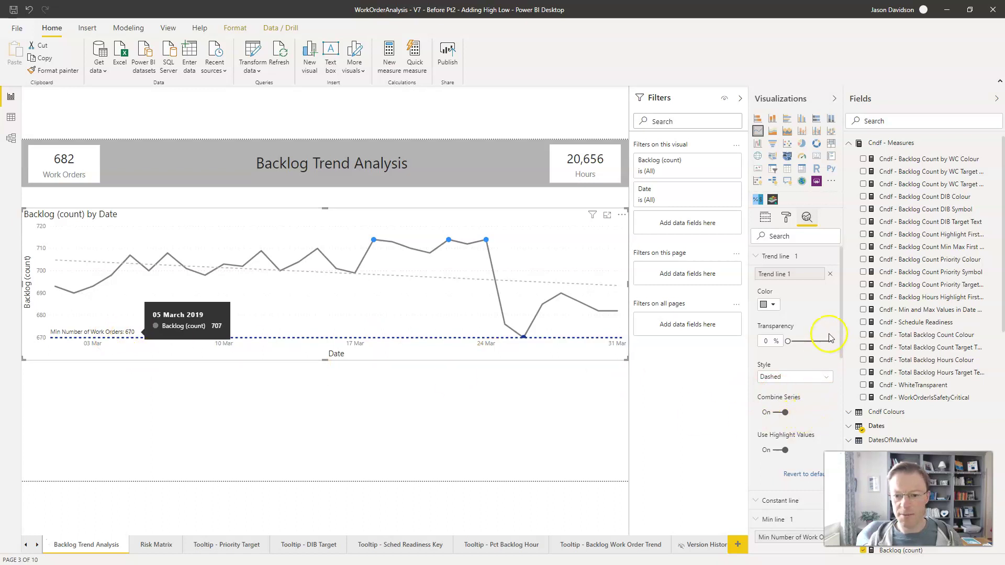
{"action": "left_click_drag", "start_coordinate": [840, 299], "coordinate": [835, 414]}
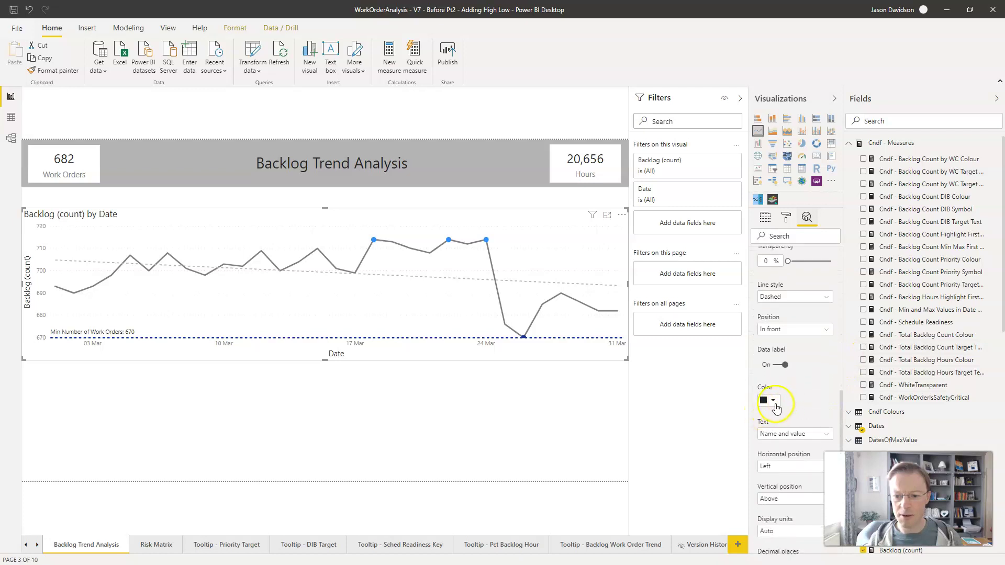
{"action": "left_click", "coordinate": [774, 401]}
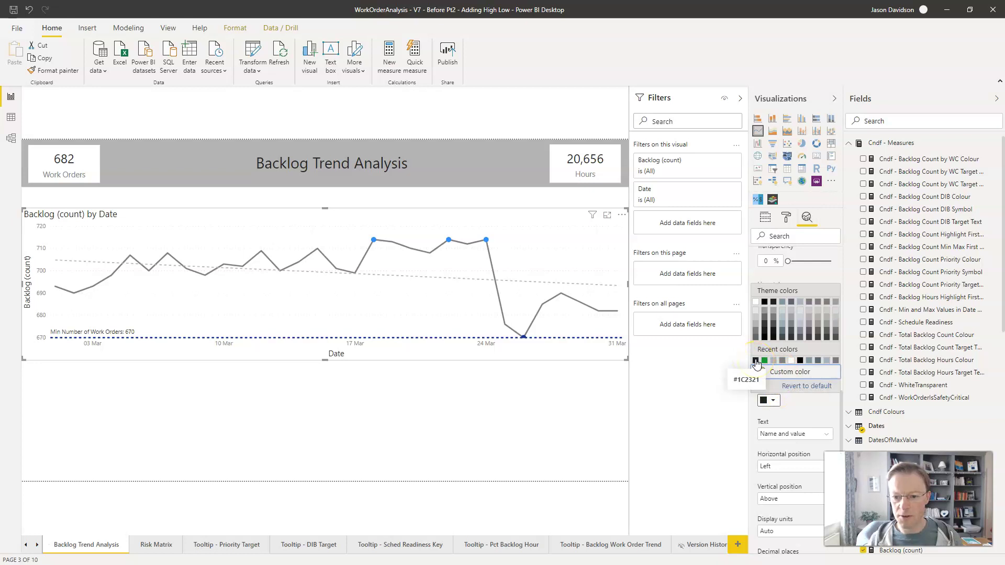
{"action": "left_click", "coordinate": [800, 375]}
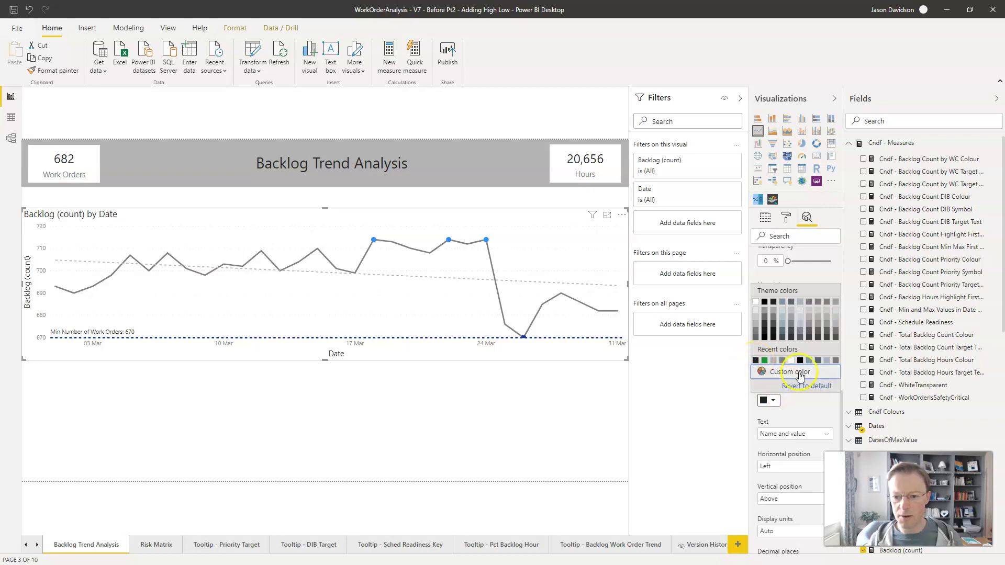
{"action": "left_click", "coordinate": [763, 361]}
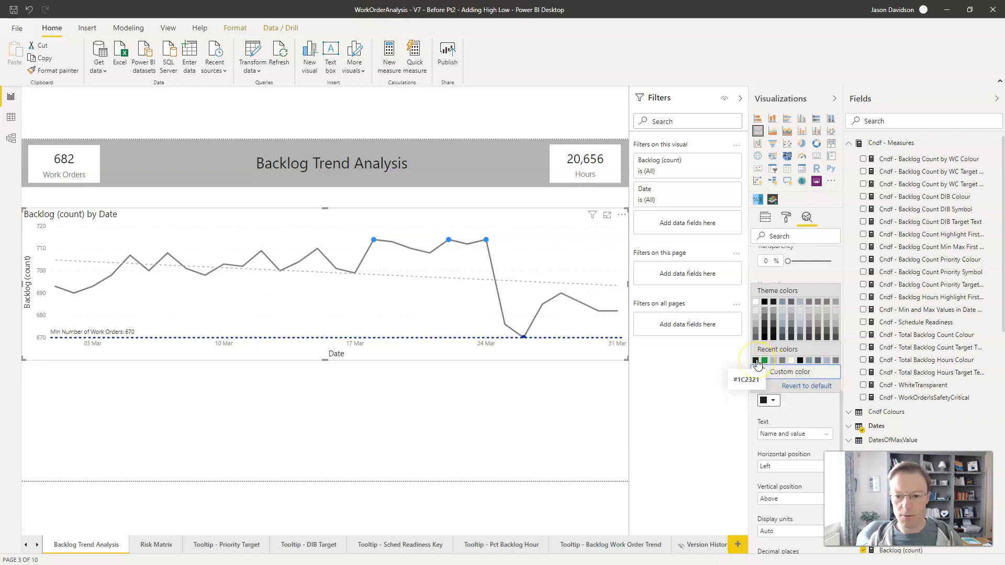
{"action": "left_click", "coordinate": [794, 377]}
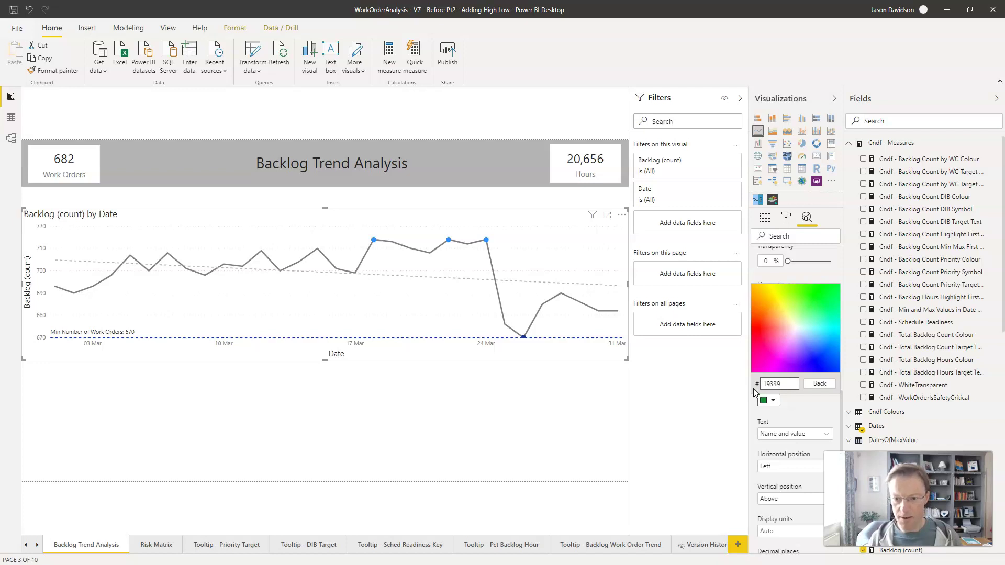
Step: Collapse the expanded analytics line settings and examine the max and min line labels on the chart
{"action": "scroll", "coordinate": [754, 392], "scroll_direction": "up", "scroll_amount": 5}
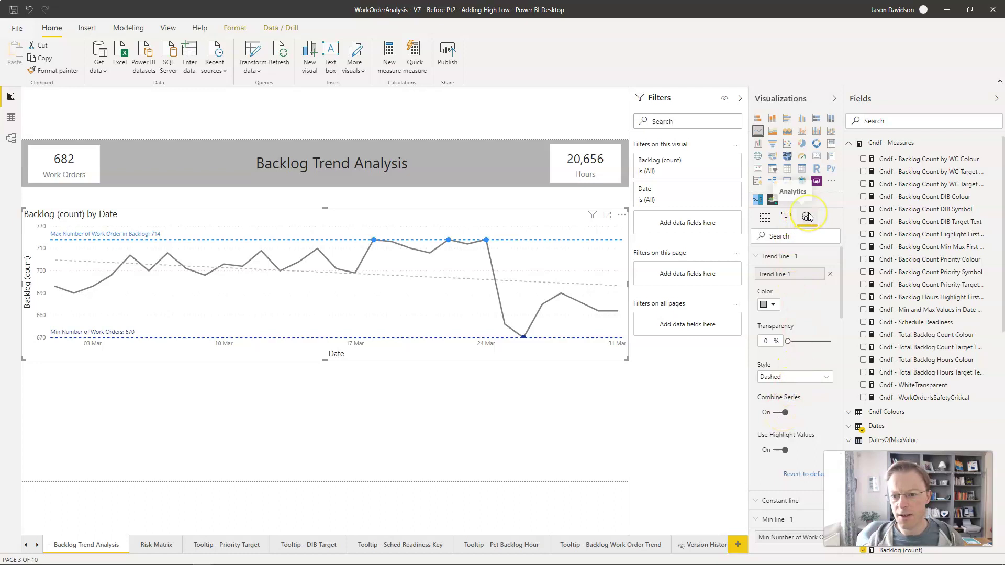
{"action": "left_click", "coordinate": [758, 257]}
{"action": "left_click", "coordinate": [753, 291]}
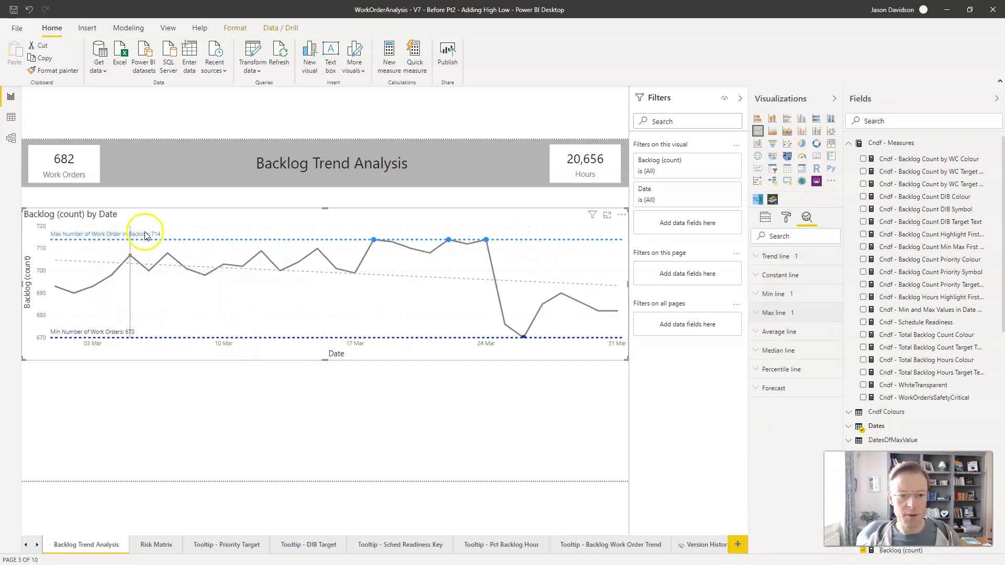
{"action": "mouse_move", "coordinate": [61, 239]}
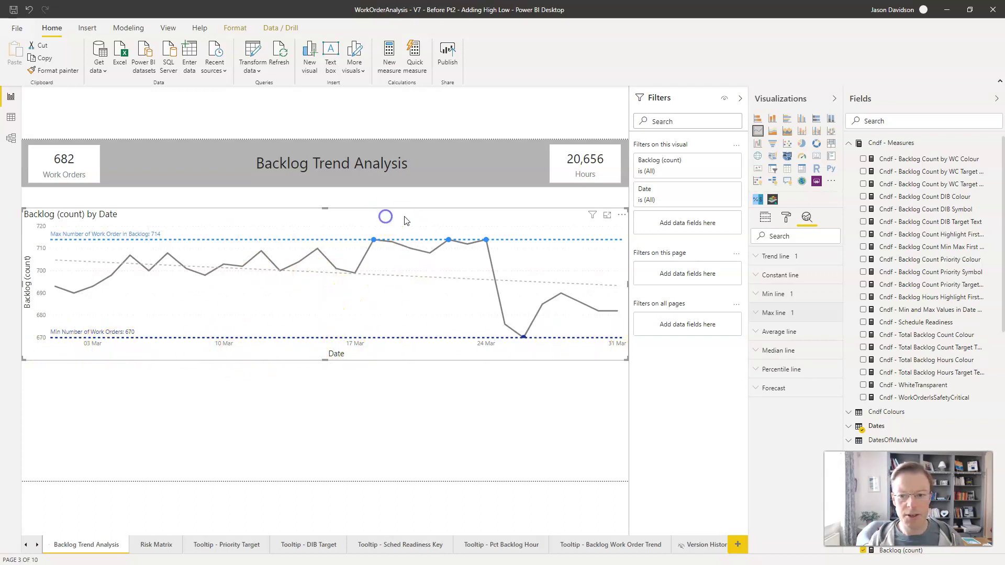
Step: Try the Categorical type for the X axis of the Backlog (count) by Date chart
{"action": "left_click", "coordinate": [784, 218]}
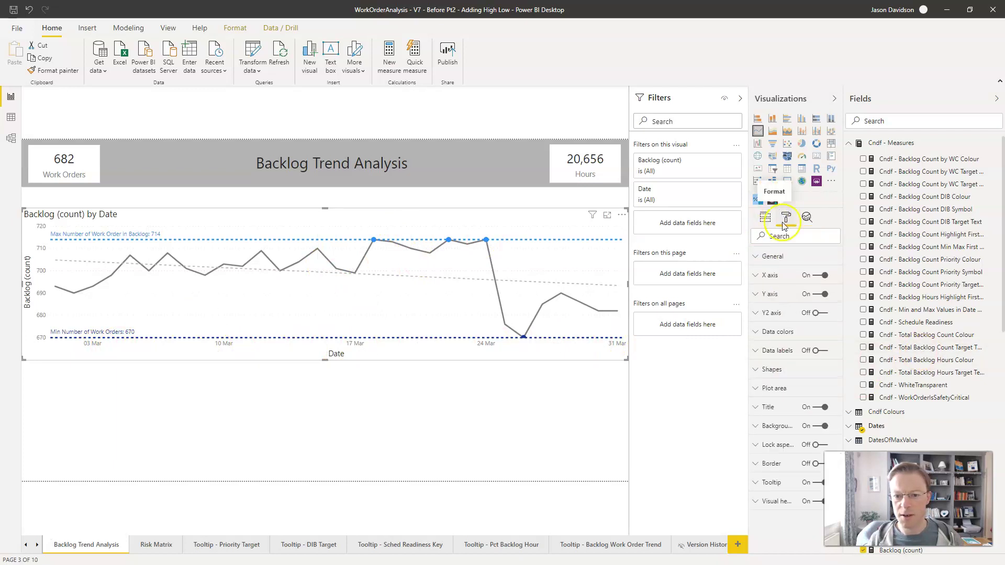
{"action": "left_click", "coordinate": [756, 277]}
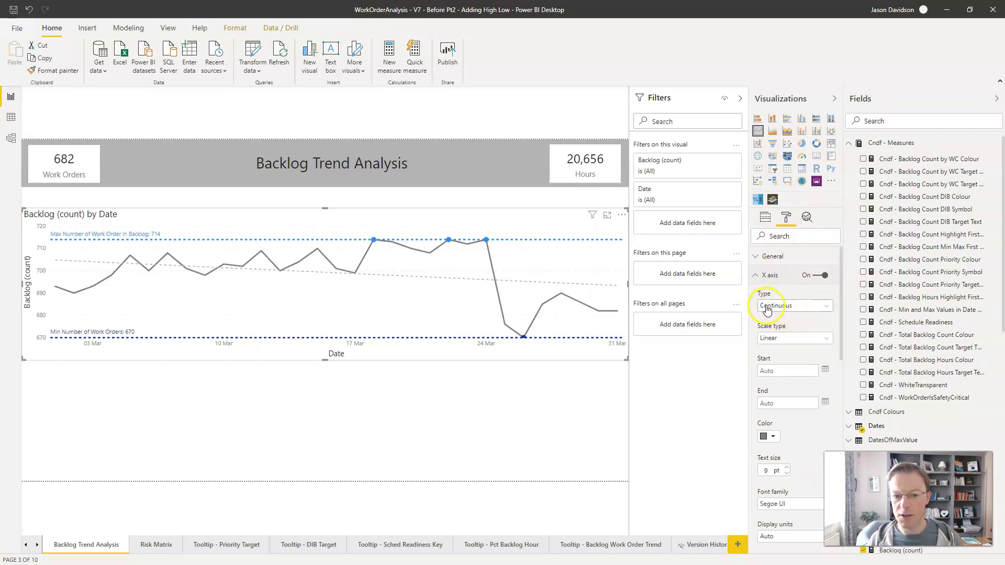
{"action": "left_click", "coordinate": [774, 308]}
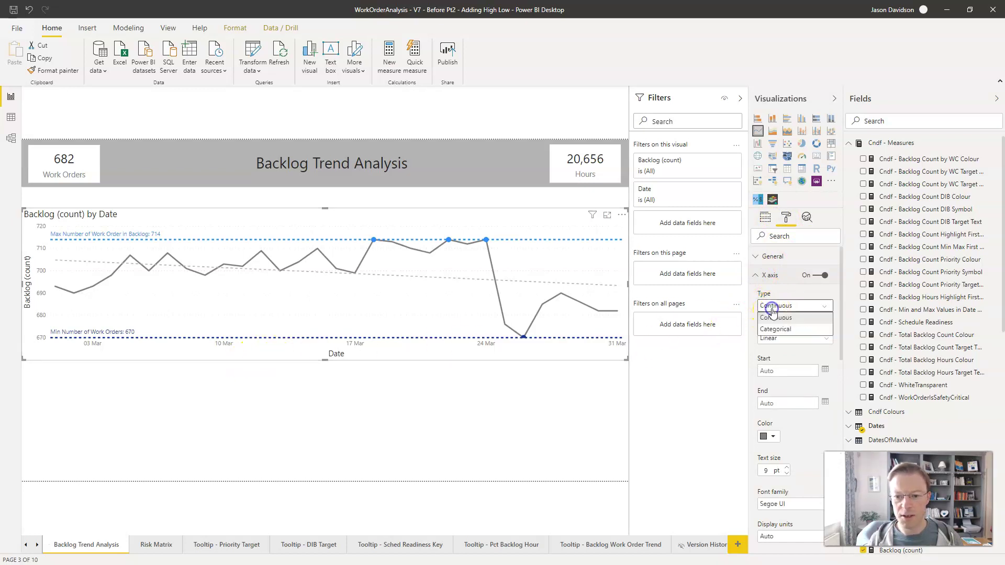
{"action": "left_click", "coordinate": [773, 329]}
{"action": "left_click", "coordinate": [775, 330]}
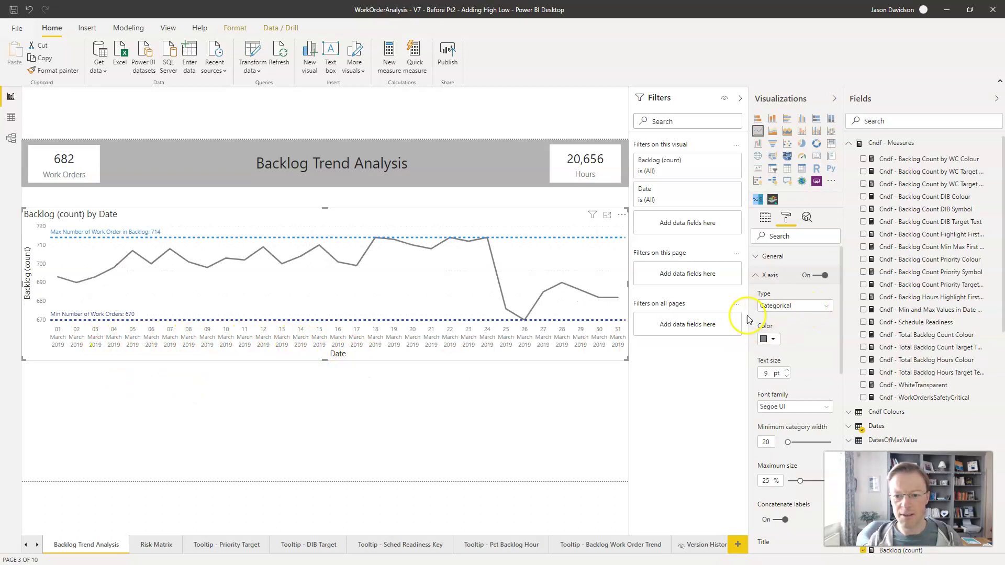
Step: Set the X axis type back to Continuous, check the line chart, and close the X axis settings
{"action": "left_click", "coordinate": [793, 310]}
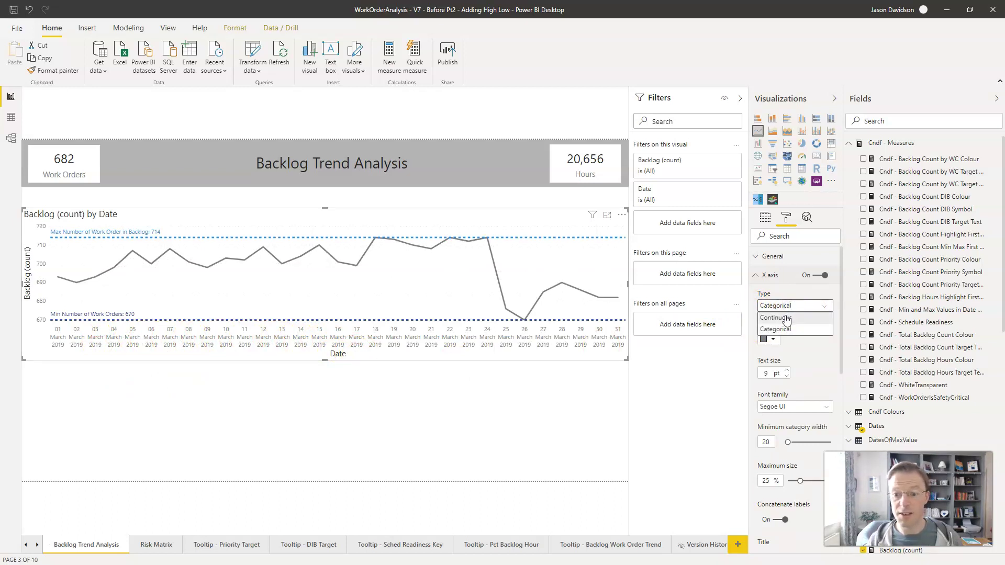
{"action": "left_click", "coordinate": [786, 317]}
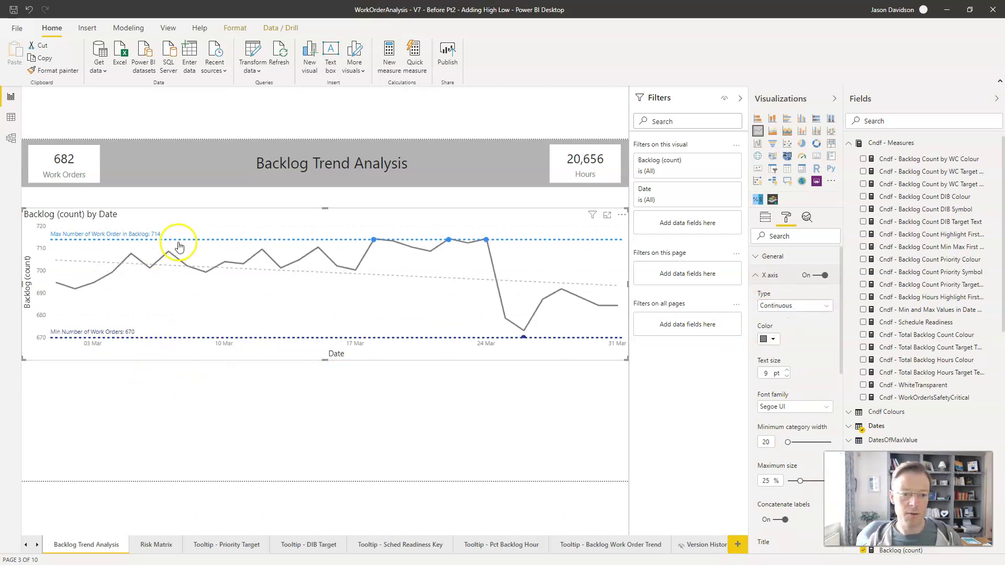
{"action": "mouse_move", "coordinate": [263, 303]}
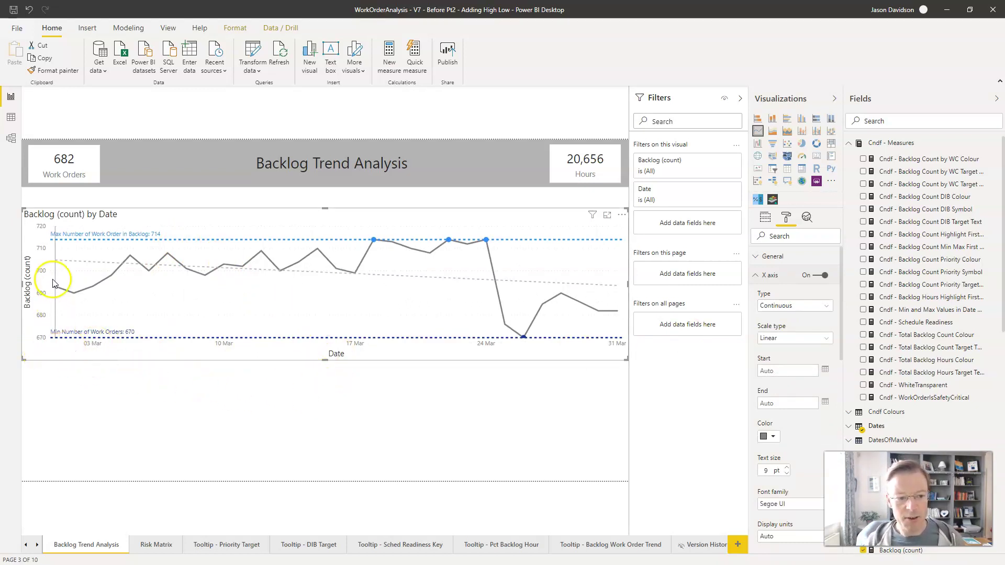
{"action": "mouse_move", "coordinate": [57, 291]}
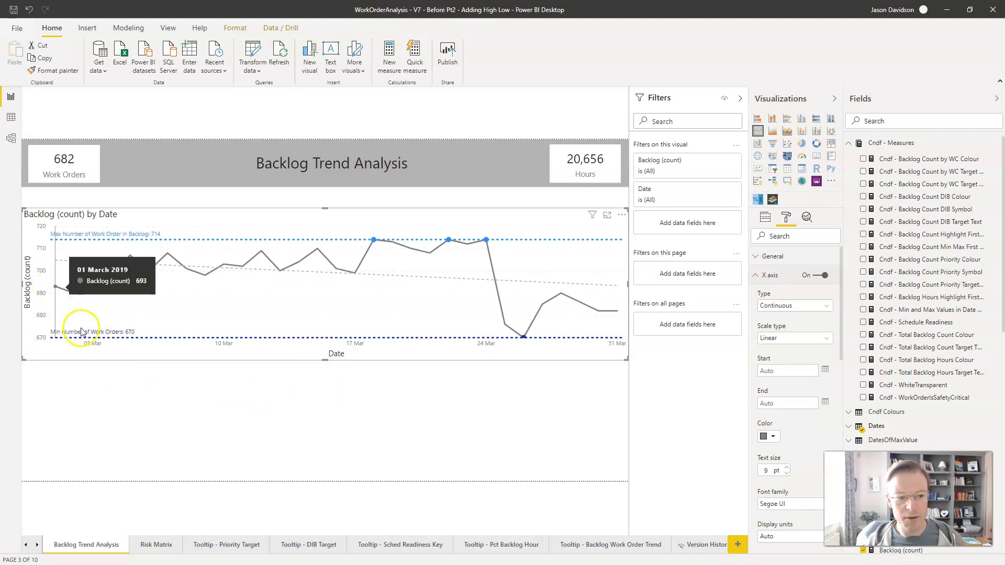
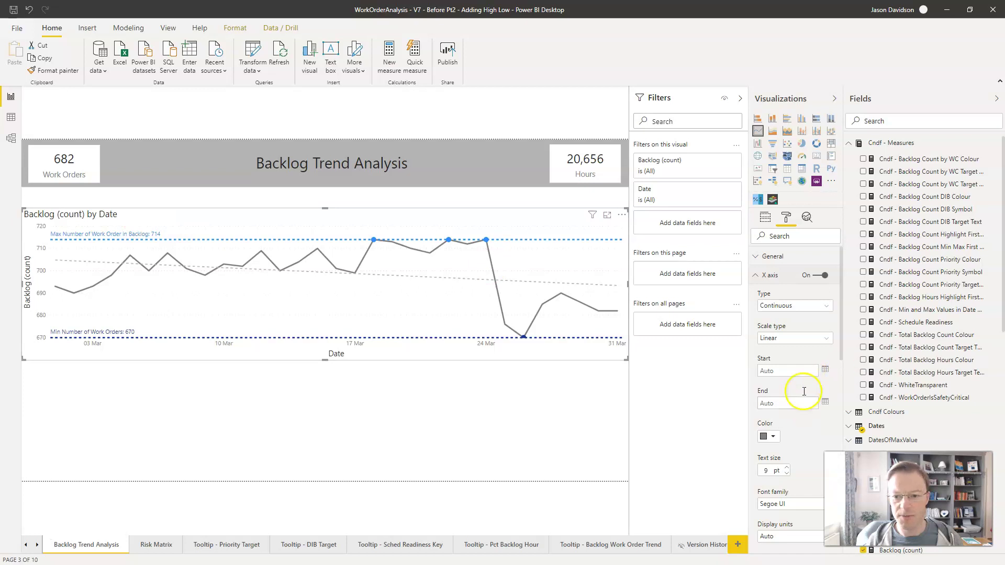
{"action": "left_click", "coordinate": [758, 278]}
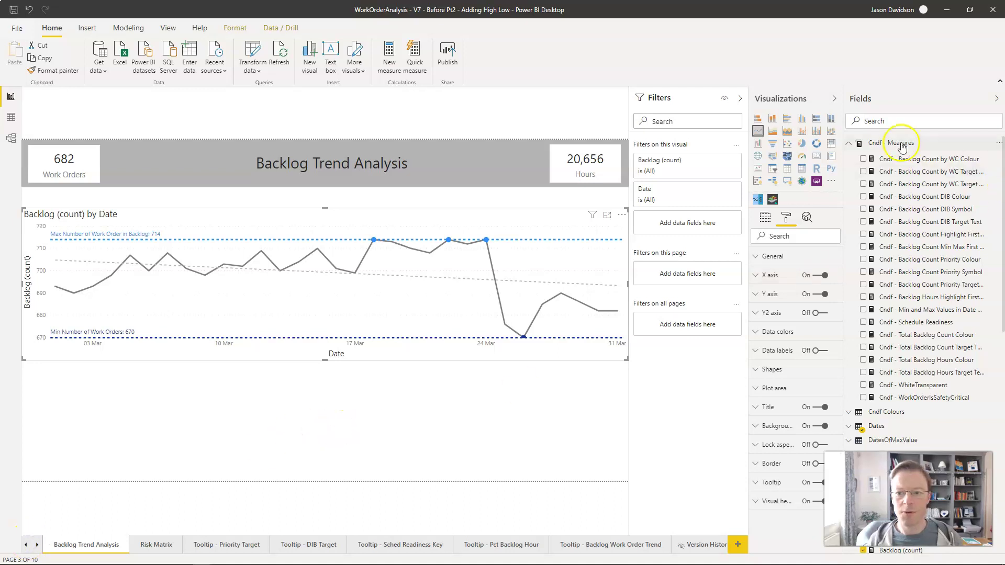
Step: Collapse the Cndf - Measures table and create a new measure in the WorkOrderVariableData table
{"action": "left_click", "coordinate": [851, 148]}
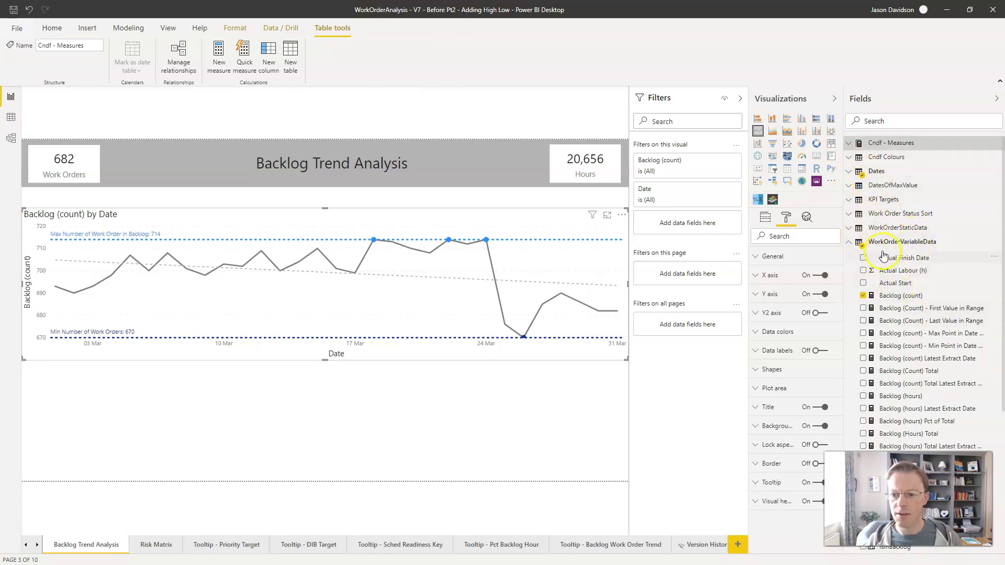
{"action": "left_click", "coordinate": [998, 241]}
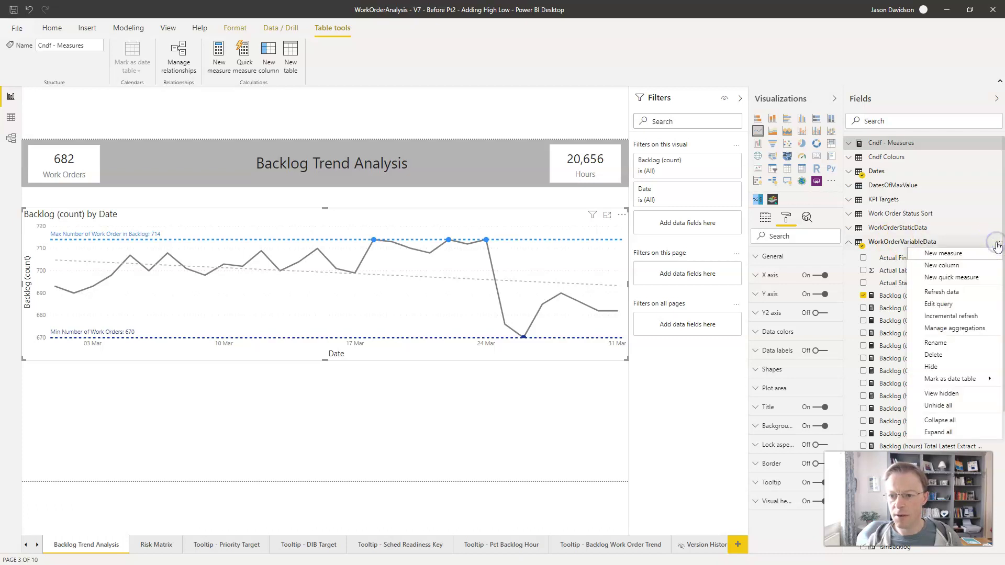
{"action": "left_click", "coordinate": [943, 253]}
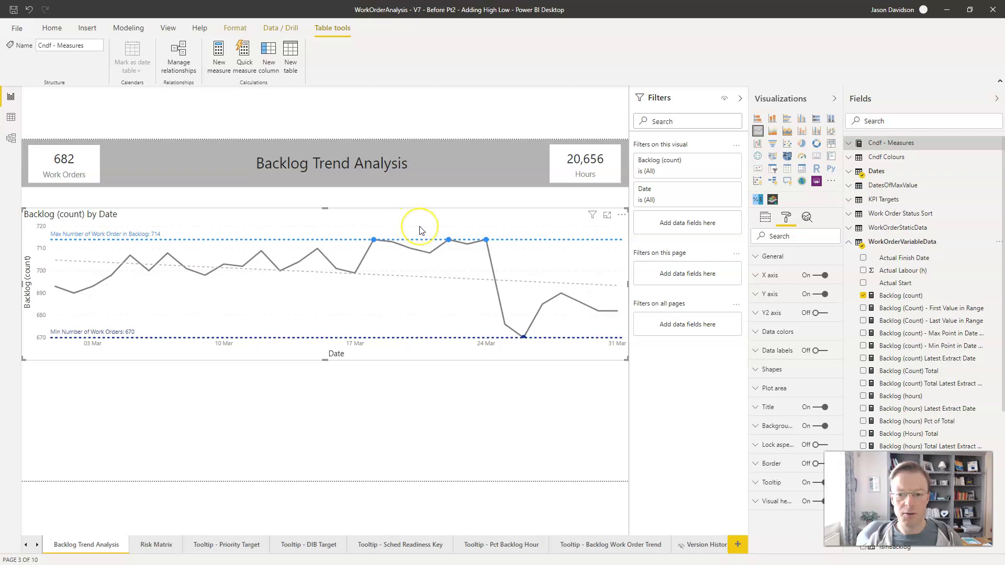
{"action": "mouse_move", "coordinate": [419, 230]}
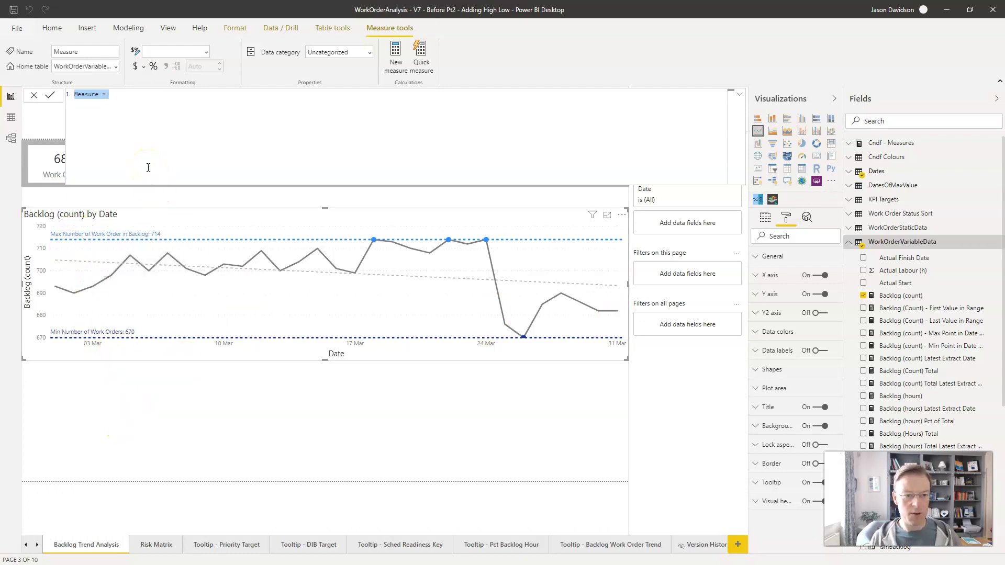
Step: Name the new measure Last Date With Date in Trend and begin its definition on a new line
{"action": "type", "text": "Last Dat"}
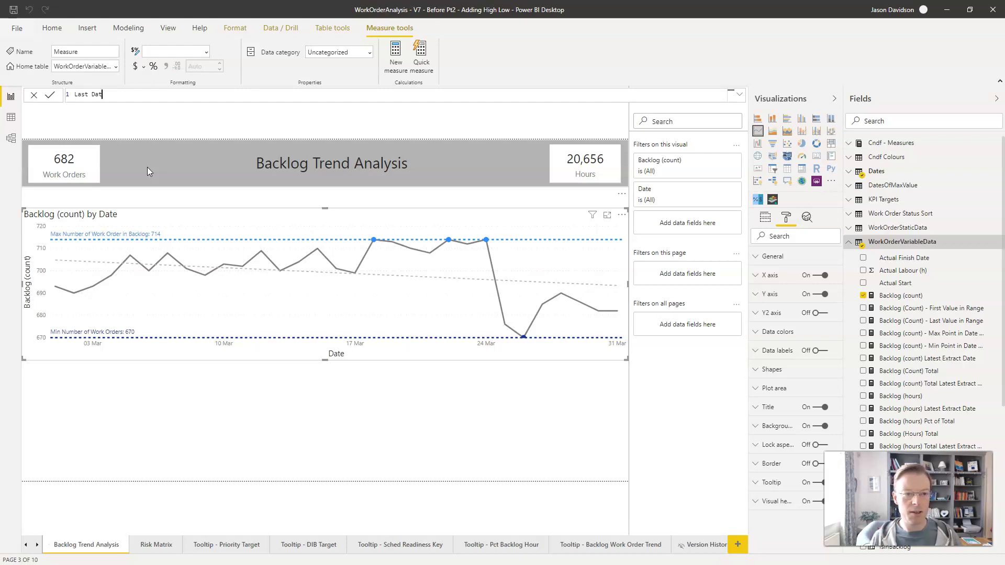
{"action": "type", "text": "eof D"}
{"action": "key", "text": "BackSpace"}
{"action": "key", "text": "BackSpace"}
{"action": "key", "text": "BackSpace"}
{"action": "key", "text": "BackSpace"}
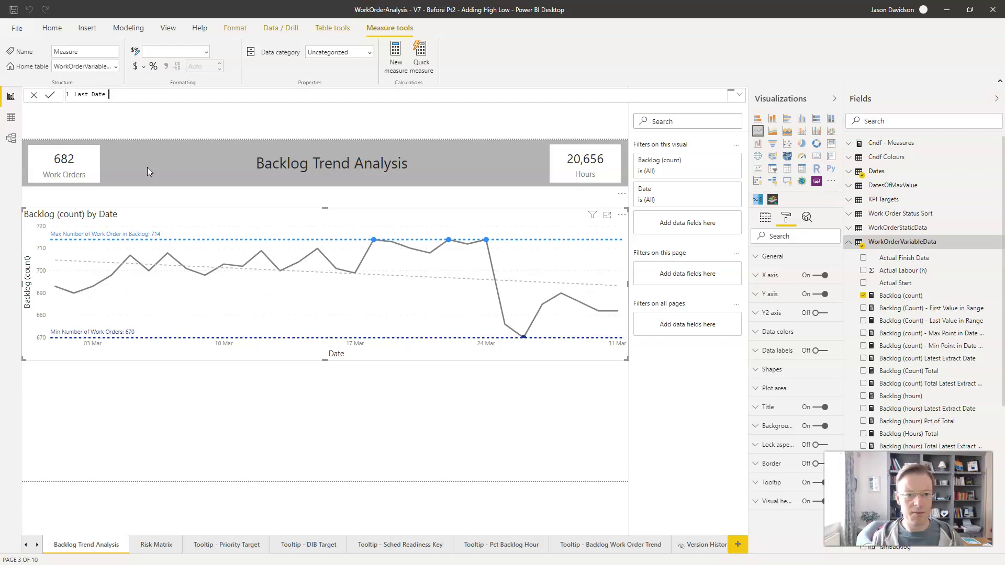
{"action": "type", "text": "With Date"}
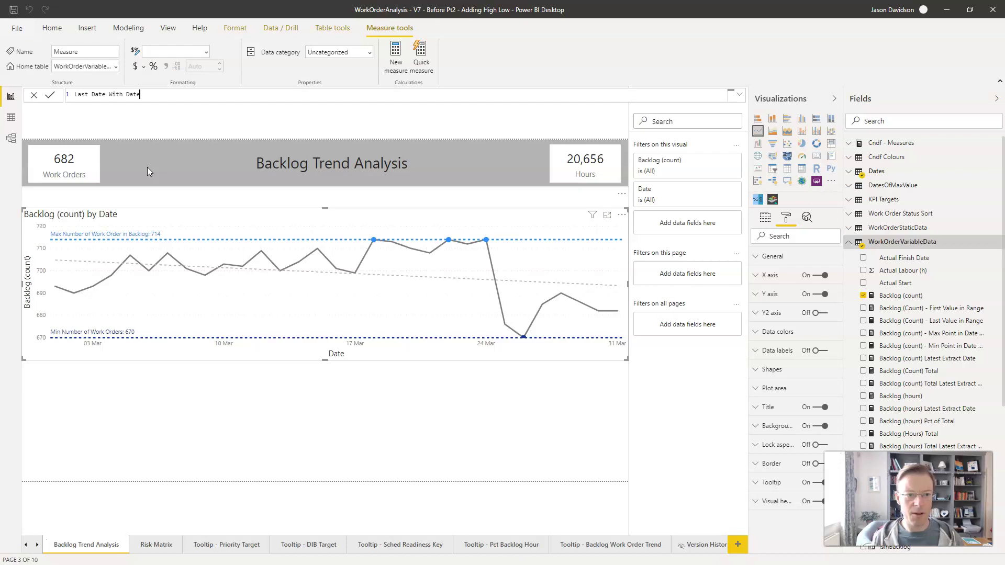
{"action": "type", "text": " in TO"}
{"action": "key", "text": "BackSpace"}
{"action": "type", "text": "rend"}
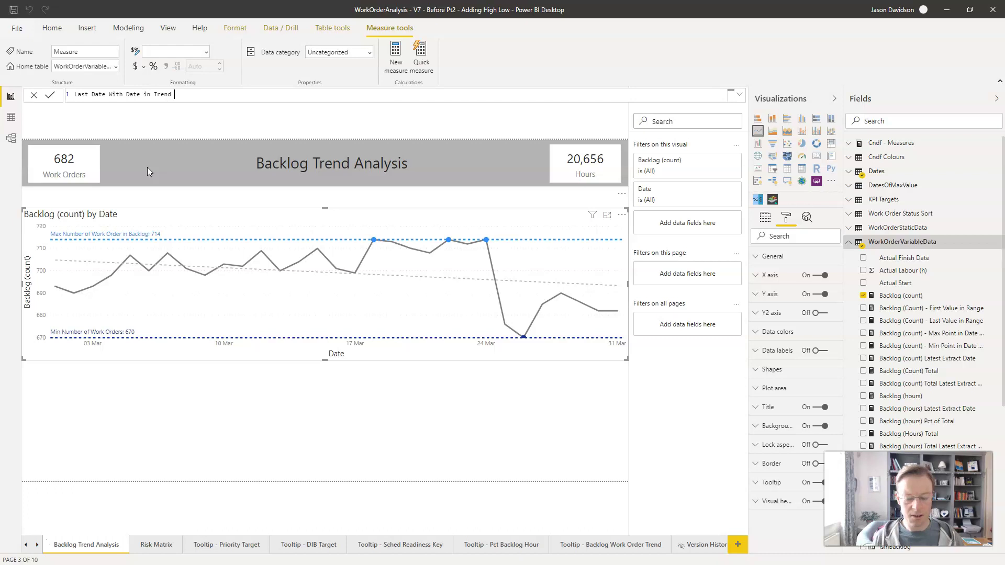
{"action": "type", "text": " ="}
{"action": "key", "text": "shift+Return"}
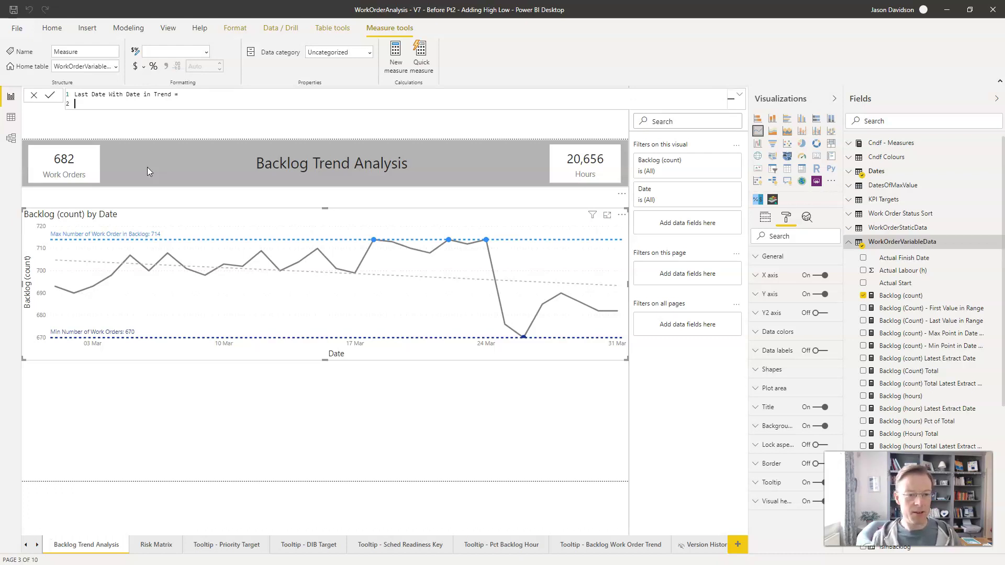
Step: Start the measure formula with the LASTNONBLANK function, using Dates[Date] as its column
{"action": "type", "text": "LASTNONBLANK("}
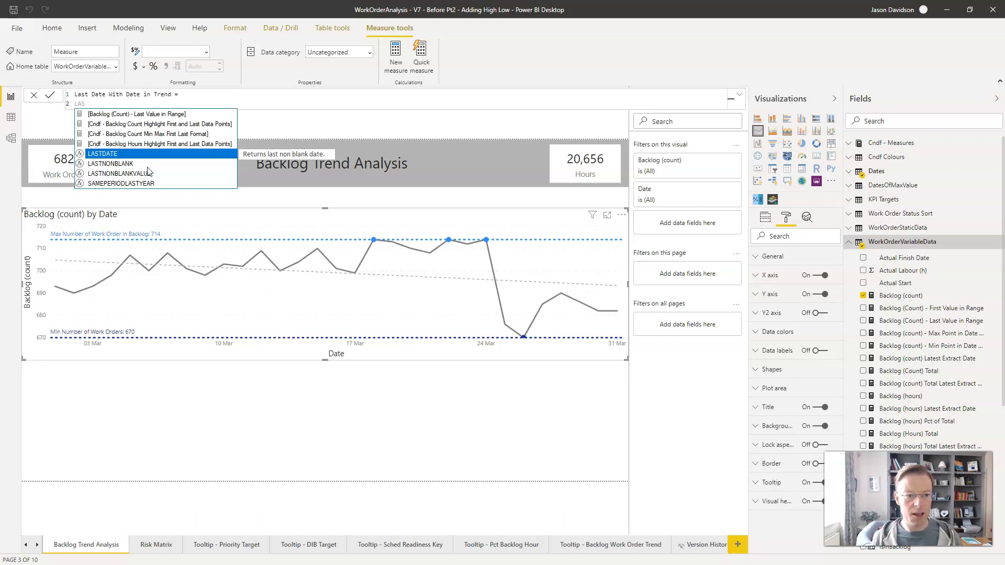
{"action": "key", "text": "Down"}
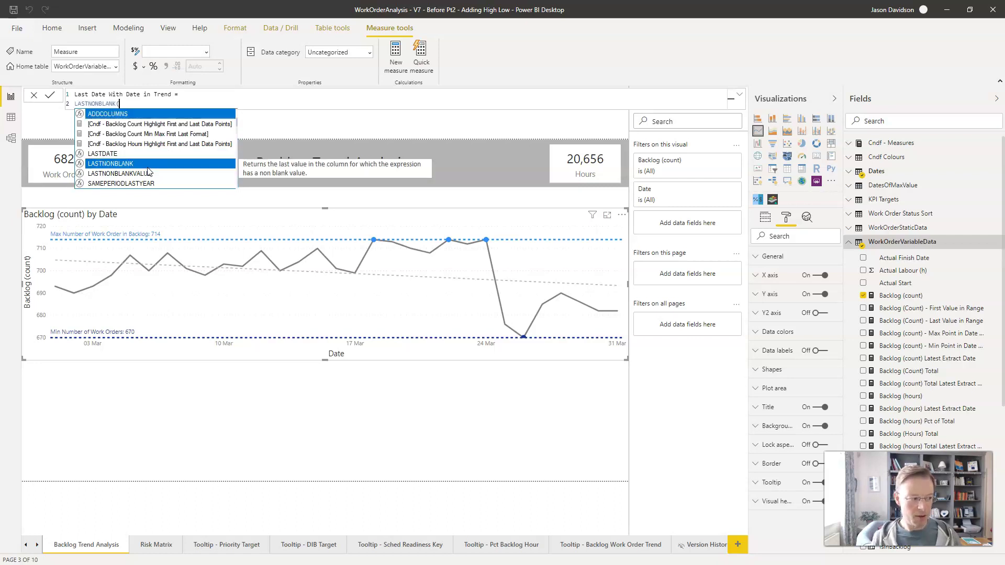
{"action": "key", "text": "Tab"}
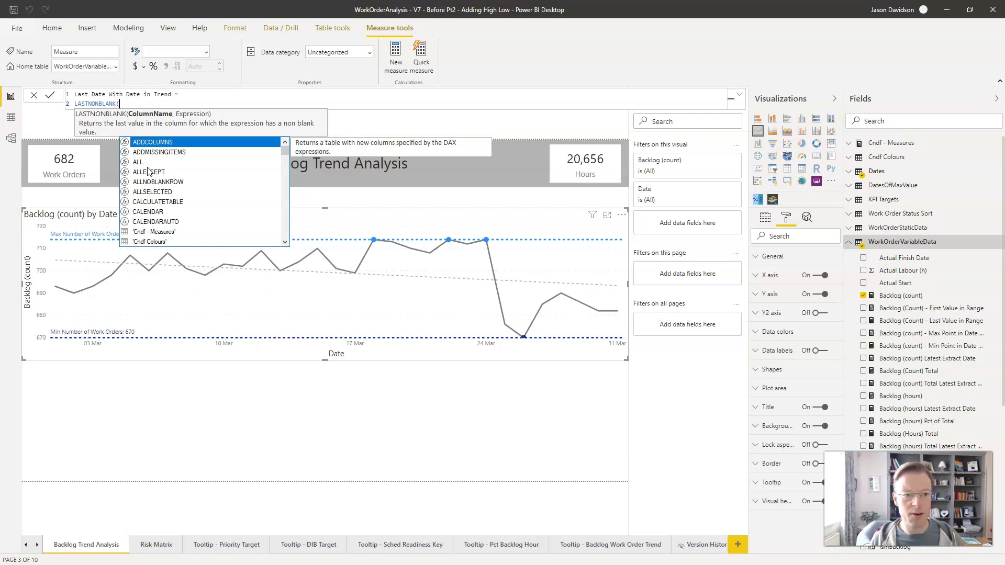
{"action": "type", "text": "date"}
{"action": "key", "text": "Down"}
{"action": "key", "text": "Down"}
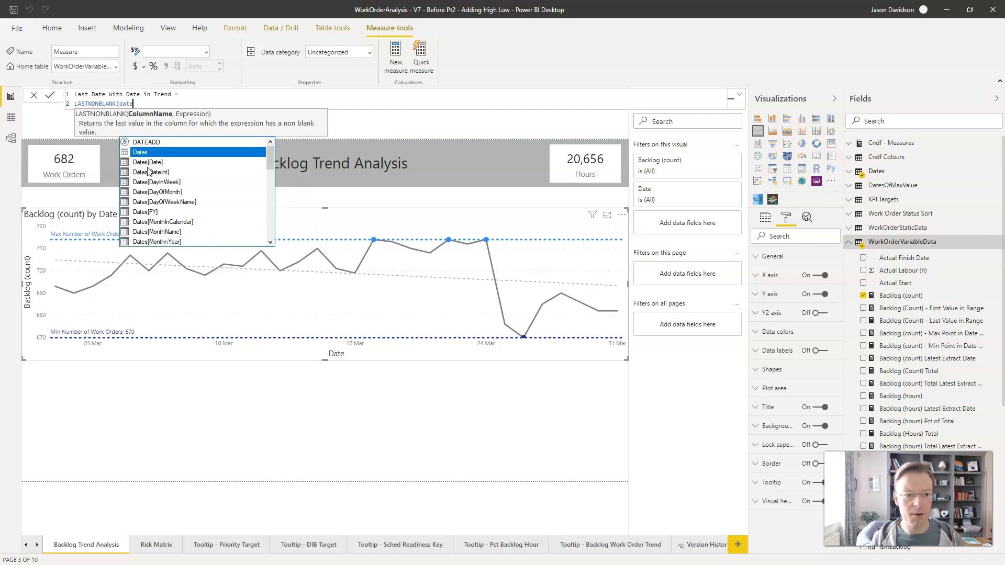
{"action": "key", "text": "Tab"}
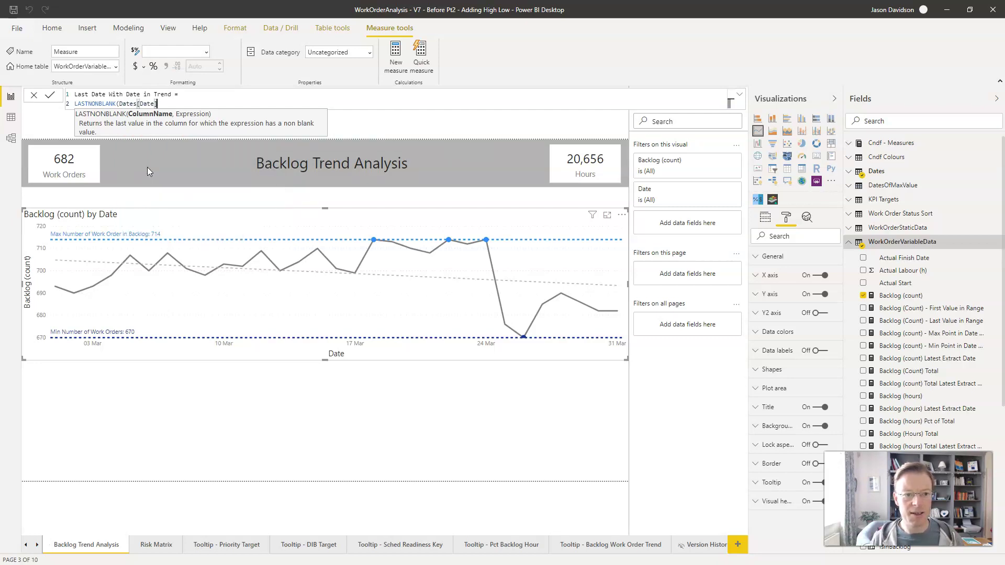
Step: Put the Dates[Date] argument on its own indented line inside LASTNONBLANK
{"action": "key", "text": "Left"}
{"action": "key", "text": "Left"}
{"action": "key", "text": "Left"}
{"action": "key", "text": "Left"}
{"action": "key", "text": "Left"}
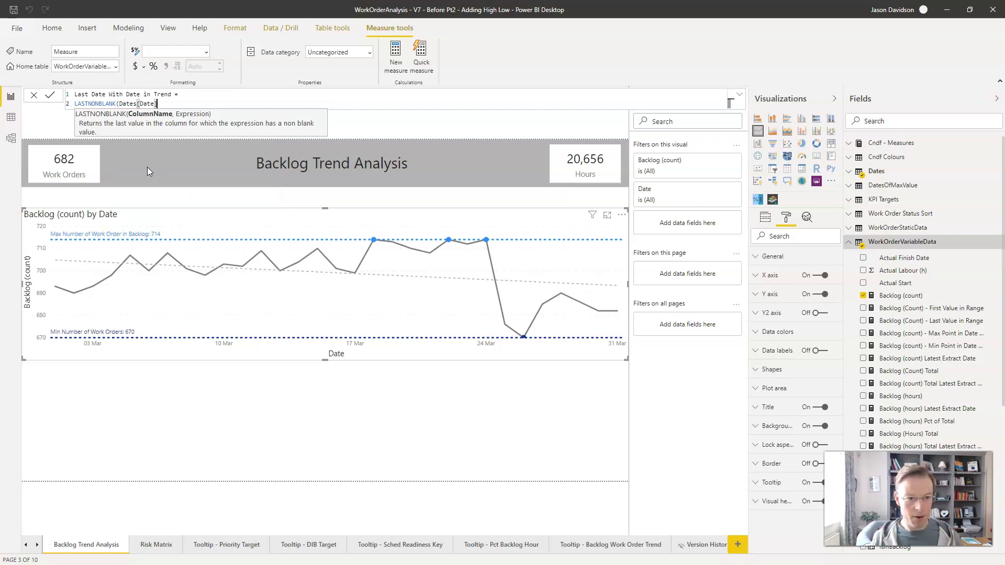
{"action": "key", "text": "Left"}
{"action": "key", "text": "Left"}
{"action": "key", "text": "Left"}
{"action": "key", "text": "Left"}
{"action": "key", "text": "Left"}
{"action": "key", "text": "Left"}
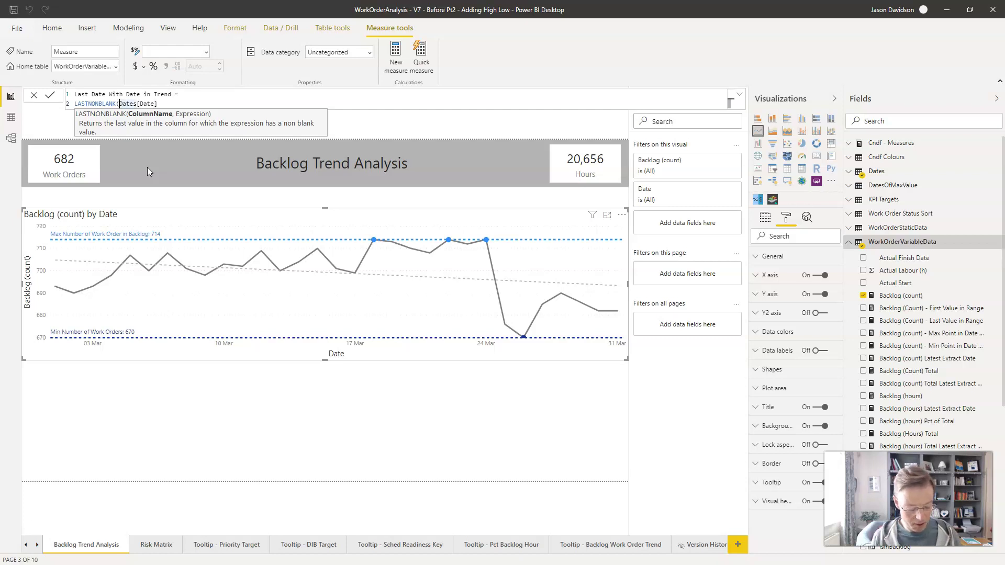
{"action": "key", "text": "shift+Return"}
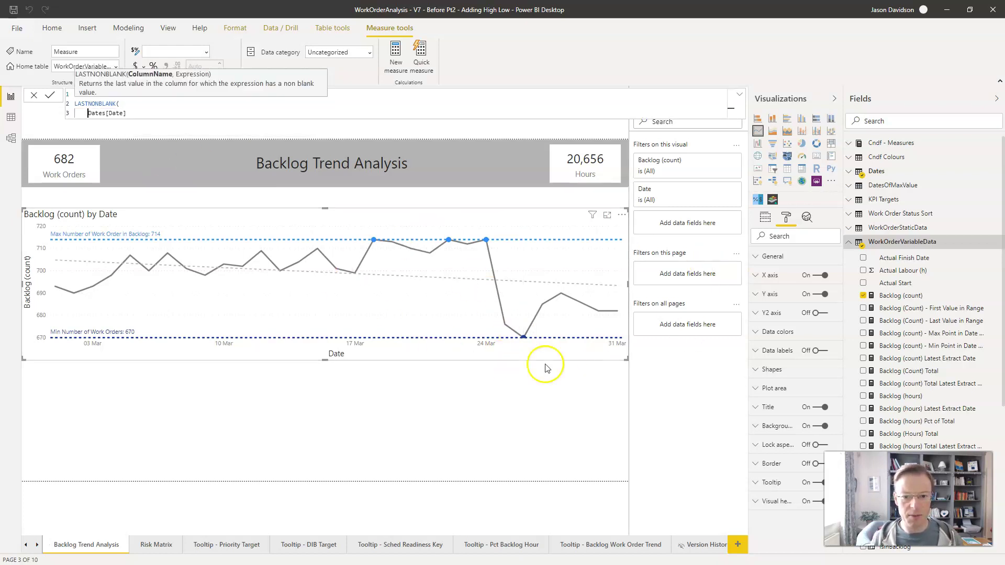
Step: Wrap Dates[Date] in the ALLSELECTED function and add a comma with a new line after it
{"action": "type", "text": "AL"}
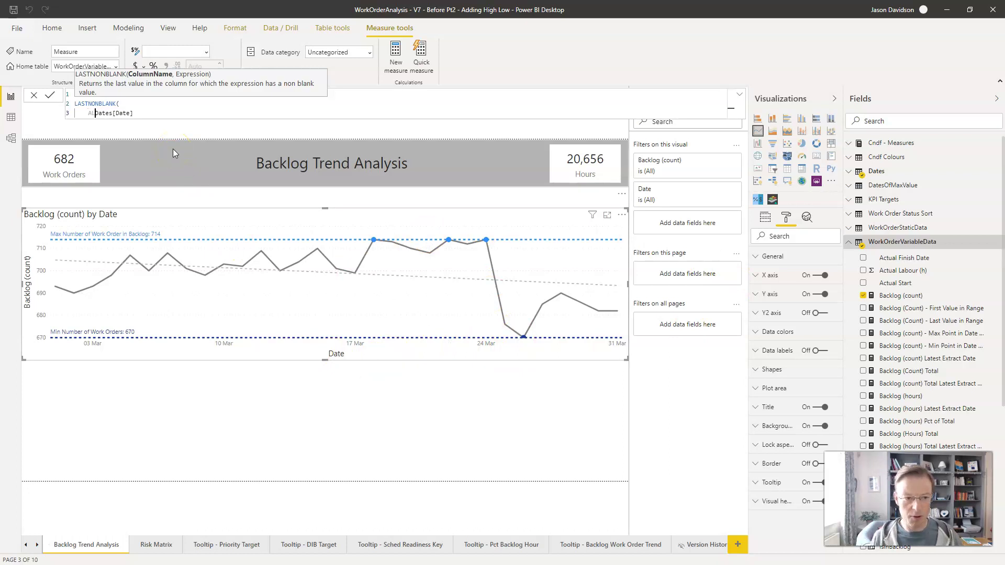
{"action": "type", "text": "L"}
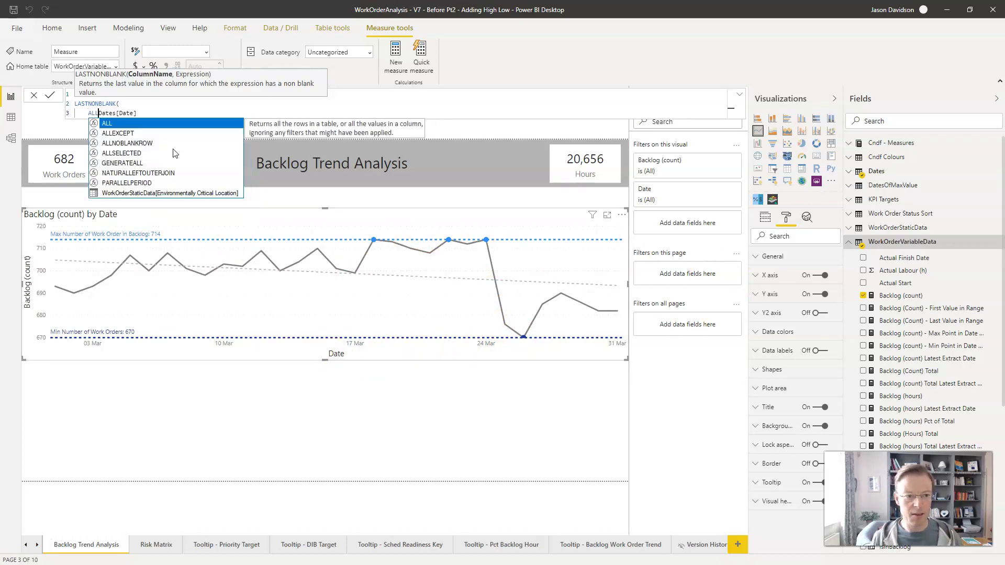
{"action": "key", "text": "Down"}
{"action": "key", "text": "Down"}
{"action": "key", "text": "Down"}
{"action": "key", "text": "Tab"}
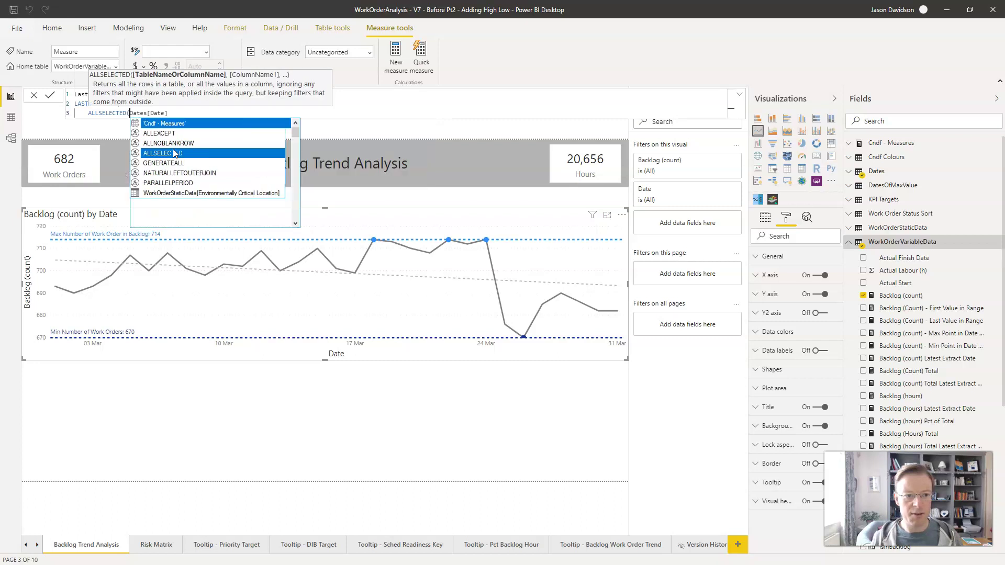
{"action": "key", "text": "End"}
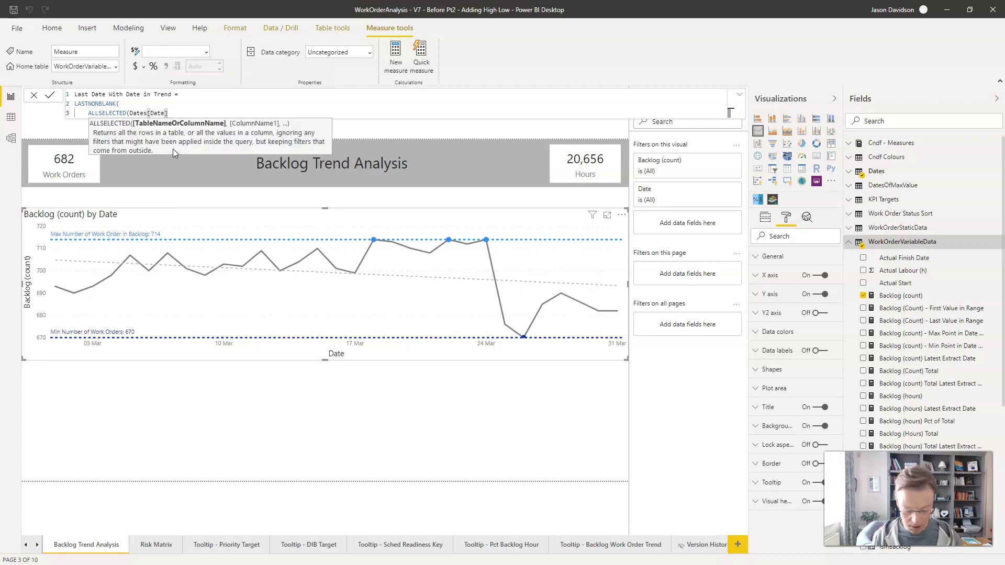
{"action": "type", "text": ","}
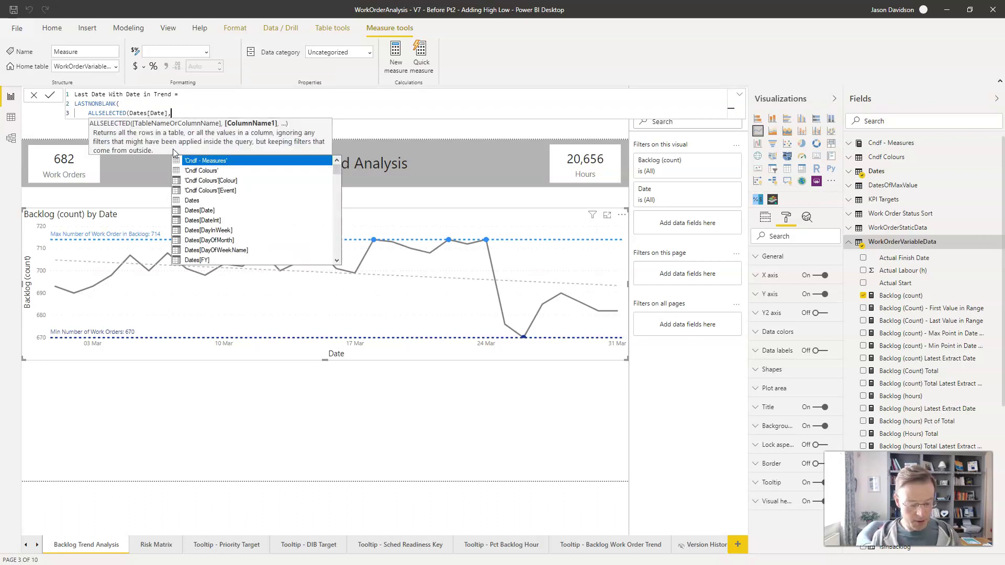
{"action": "key", "text": "shift+Return"}
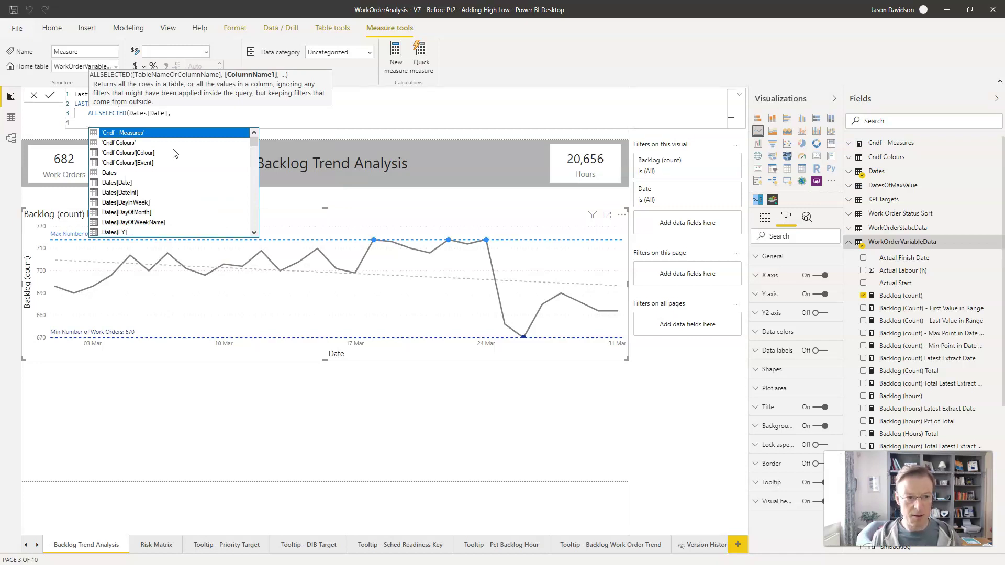
{"action": "type", "text": "ba"}
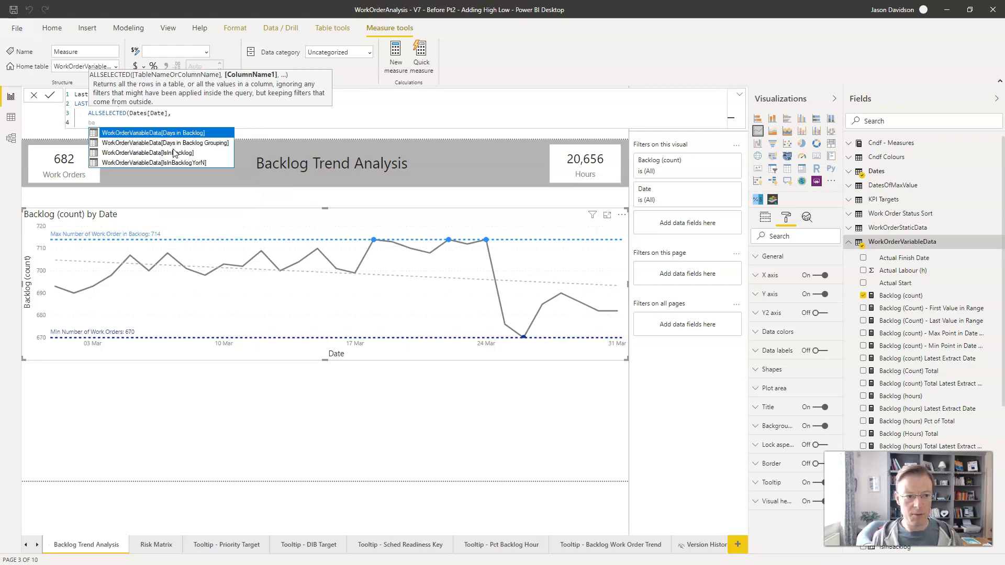
{"action": "type", "text": "cklog"}
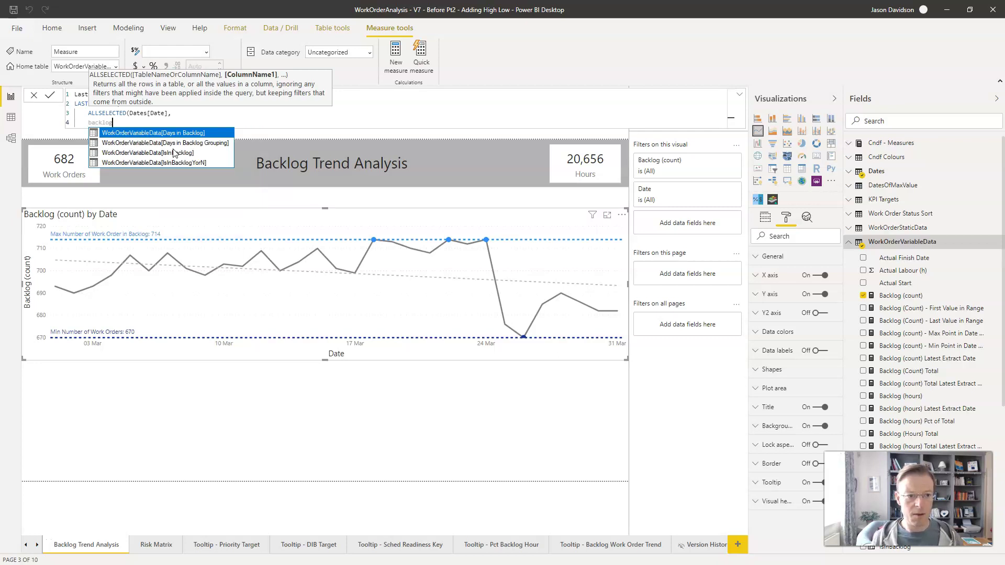
{"action": "key", "text": "BackSpace"}
{"action": "key", "text": "BackSpace"}
{"action": "key", "text": "BackSpace"}
{"action": "key", "text": "BackSpace"}
{"action": "key", "text": "BackSpace"}
{"action": "key", "text": "BackSpace"}
{"action": "key", "text": "BackSpace"}
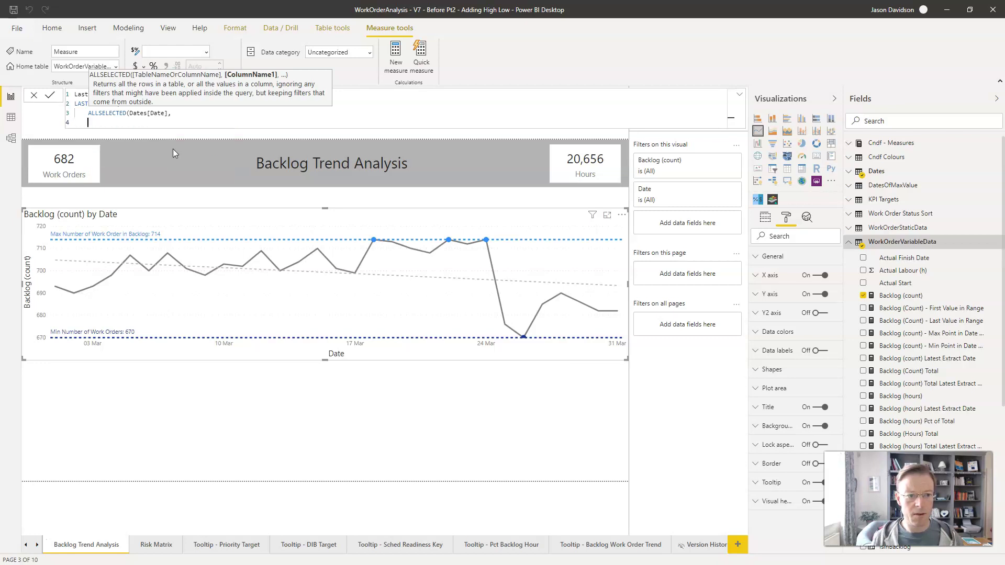
{"action": "key", "text": "ctrl+space"}
{"action": "type", "text": "cou"}
{"action": "key", "text": "Escape"}
{"action": "key", "text": "BackSpace"}
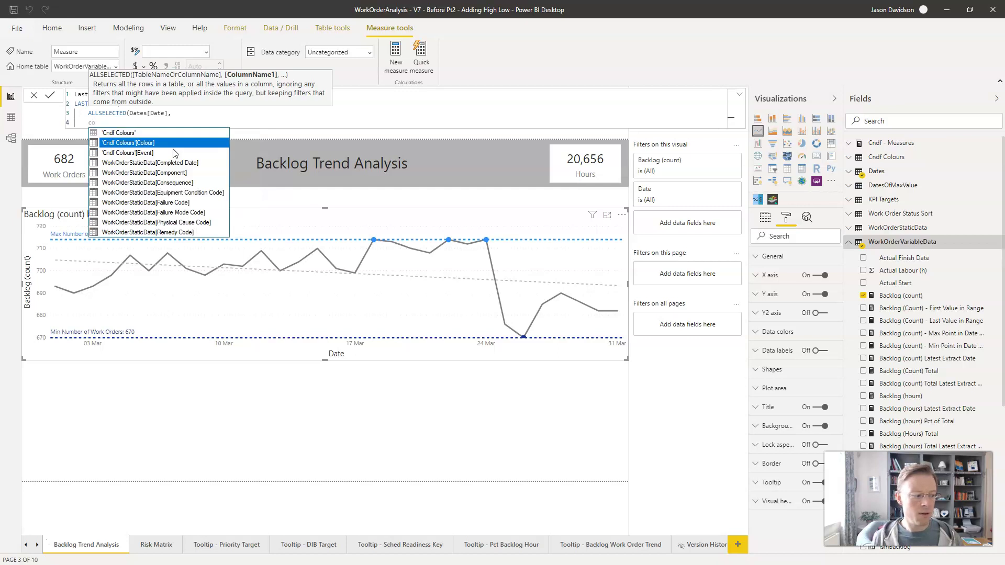
{"action": "key", "text": "BackSpace"}
{"action": "key", "text": "BackSpace"}
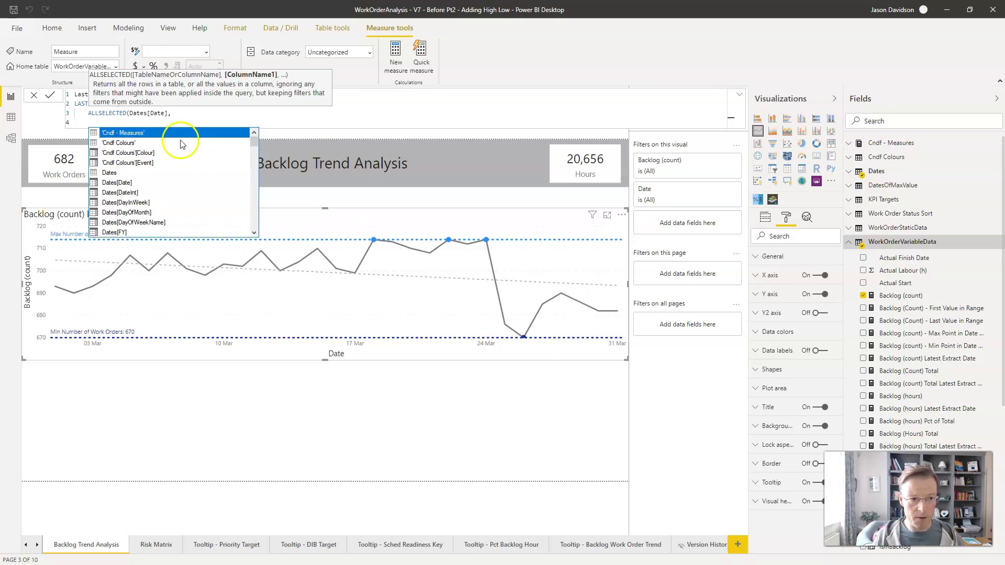
Step: Close the ALLSELECTED parenthesis, add [Backlog (count)] as the LASTNONBLANK expression with its closing parenthesis, and commit the measure
{"action": "left_click", "coordinate": [163, 113]}
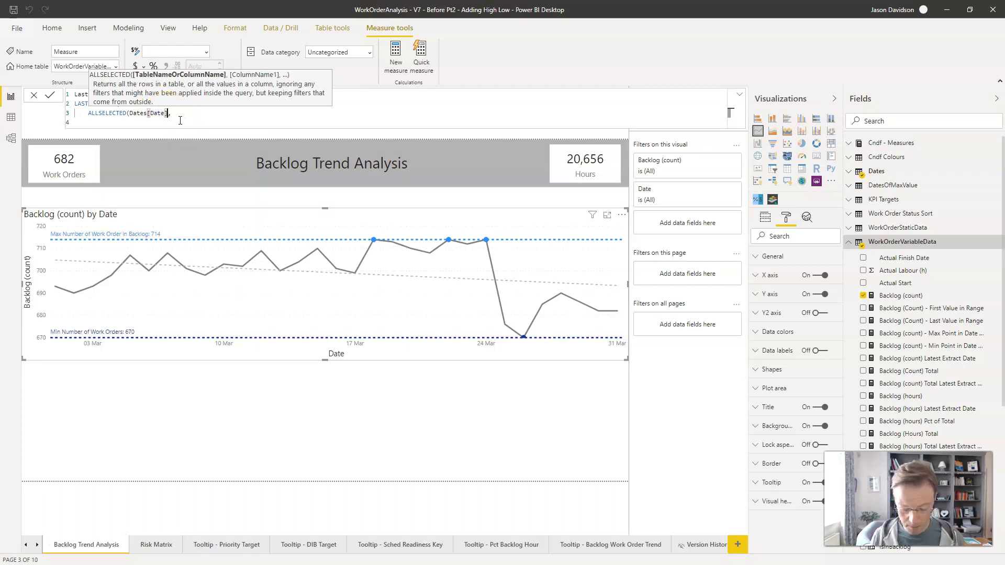
{"action": "type", "text": ")"}
{"action": "key", "text": "Down"}
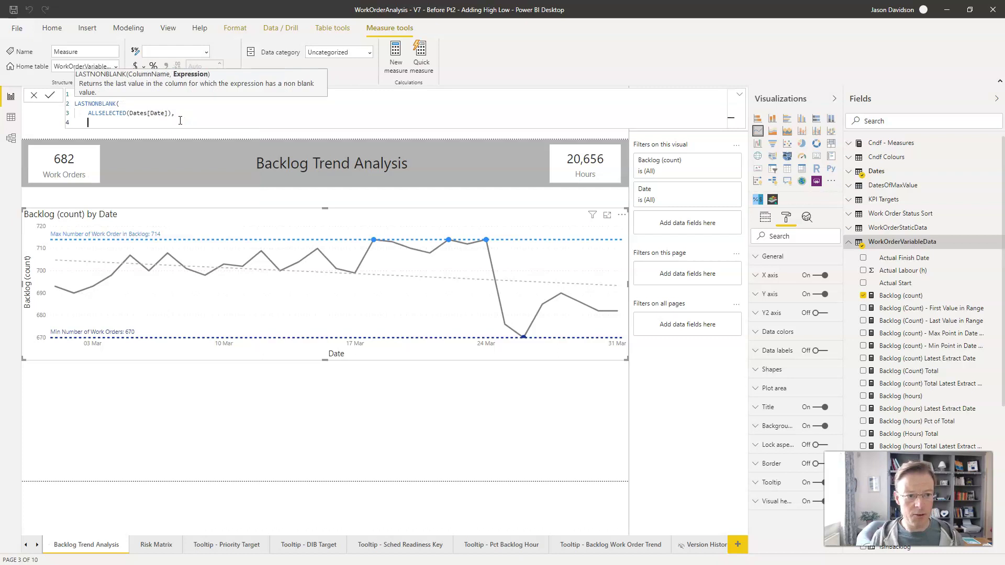
{"action": "type", "text": "Backlog (count)]"}
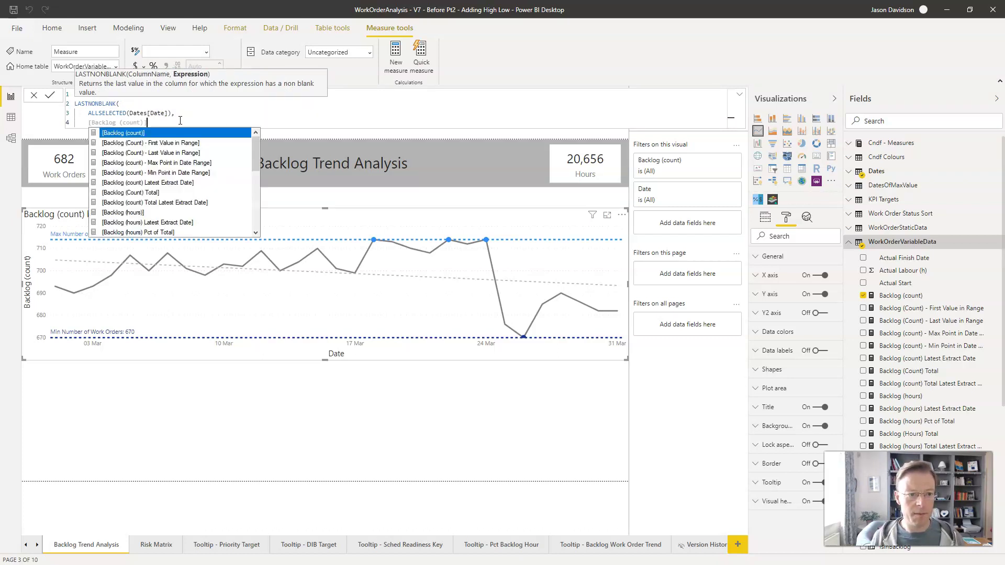
{"action": "key", "text": "Tab"}
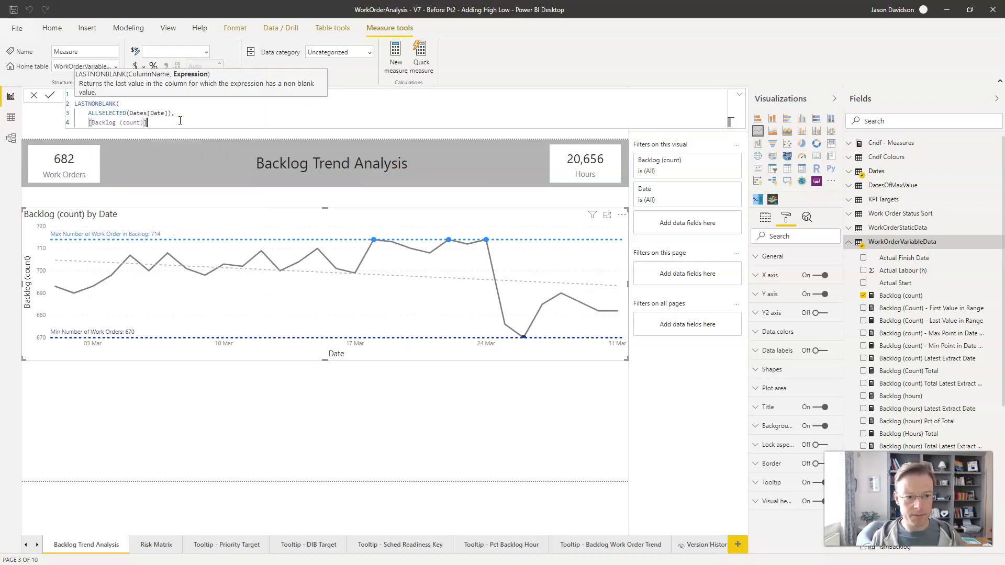
{"action": "type", "text": ")"}
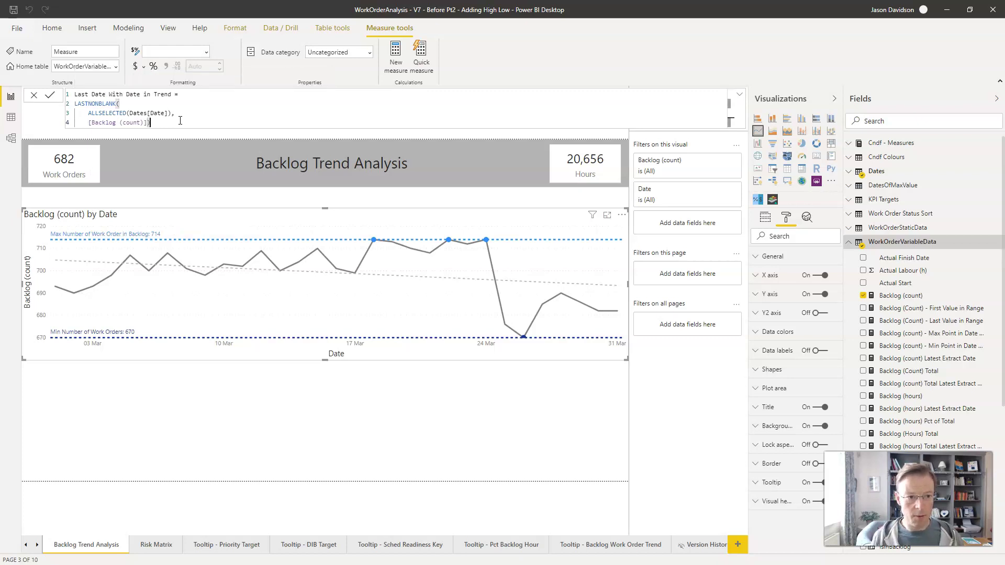
{"action": "key", "text": "shift+Return"}
{"action": "key", "text": "BackSpace"}
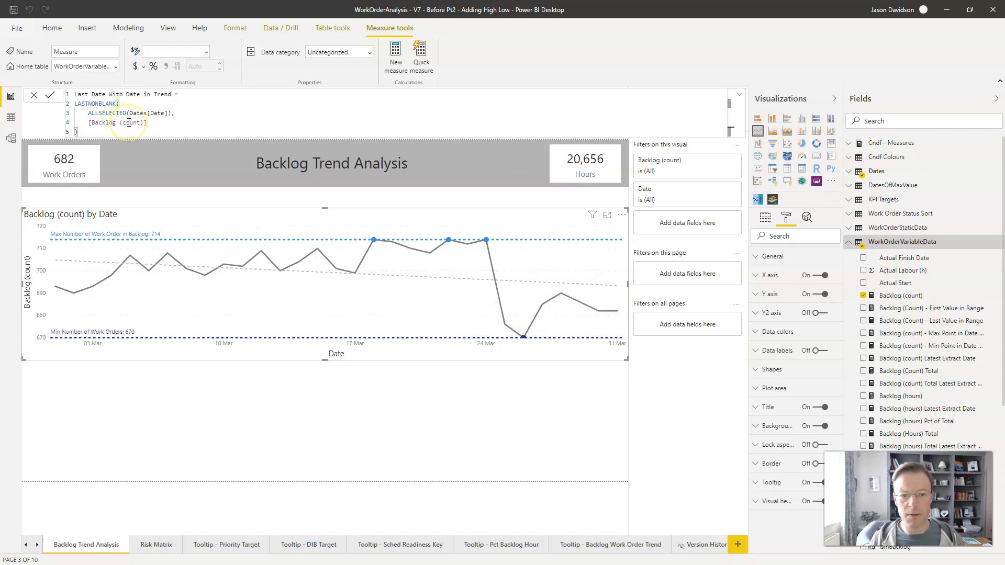
{"action": "left_click", "coordinate": [50, 96]}
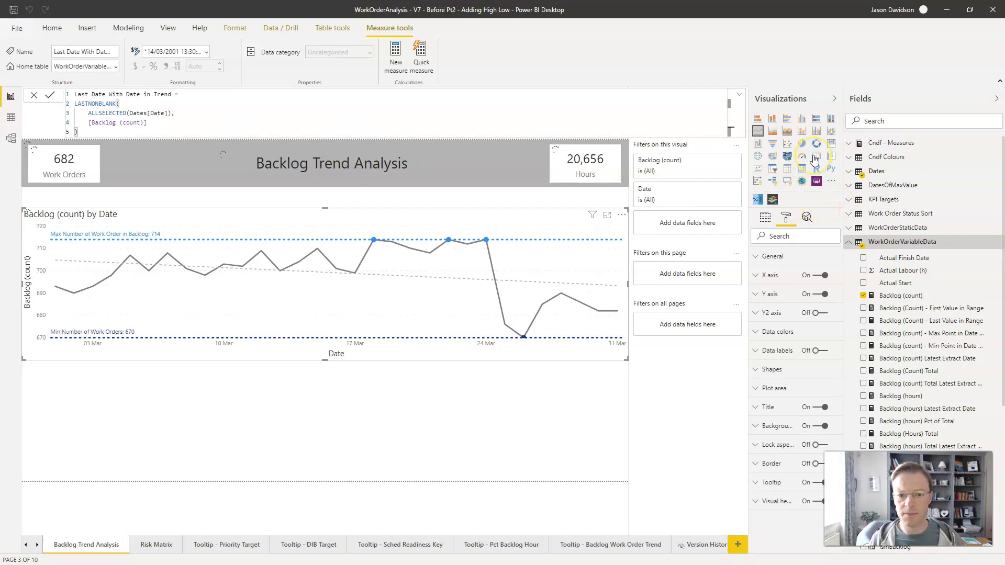
Step: Add an empty card visual below the Backlog (count) by Date chart and search the fields for "last"
{"action": "left_click", "coordinate": [502, 399]}
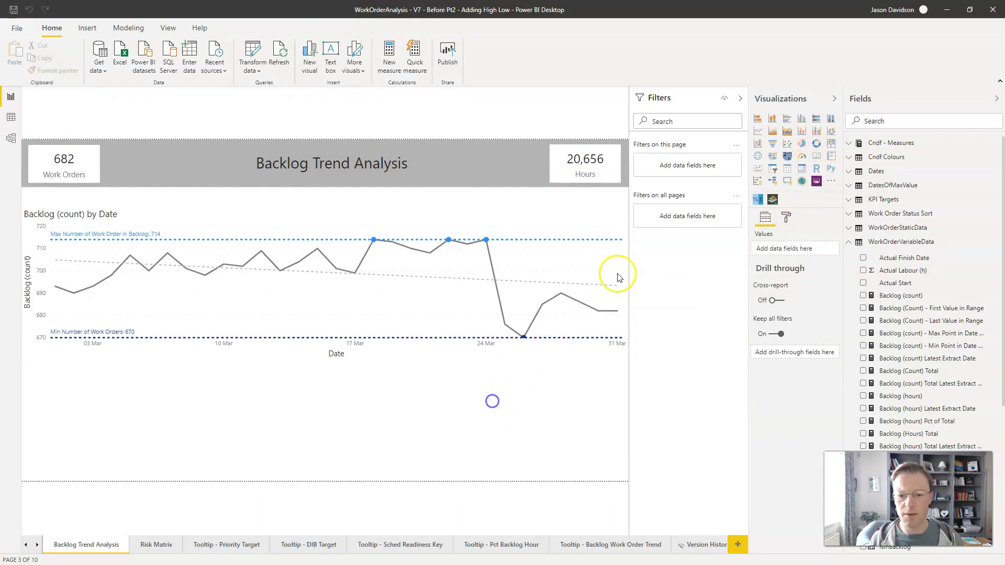
{"action": "left_click", "coordinate": [818, 157]}
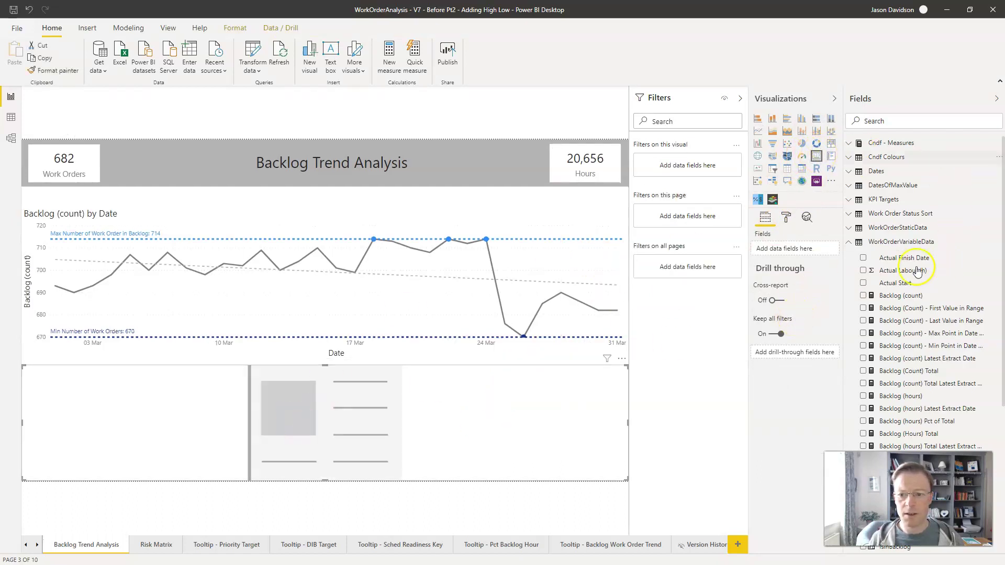
{"action": "left_click", "coordinate": [889, 122]}
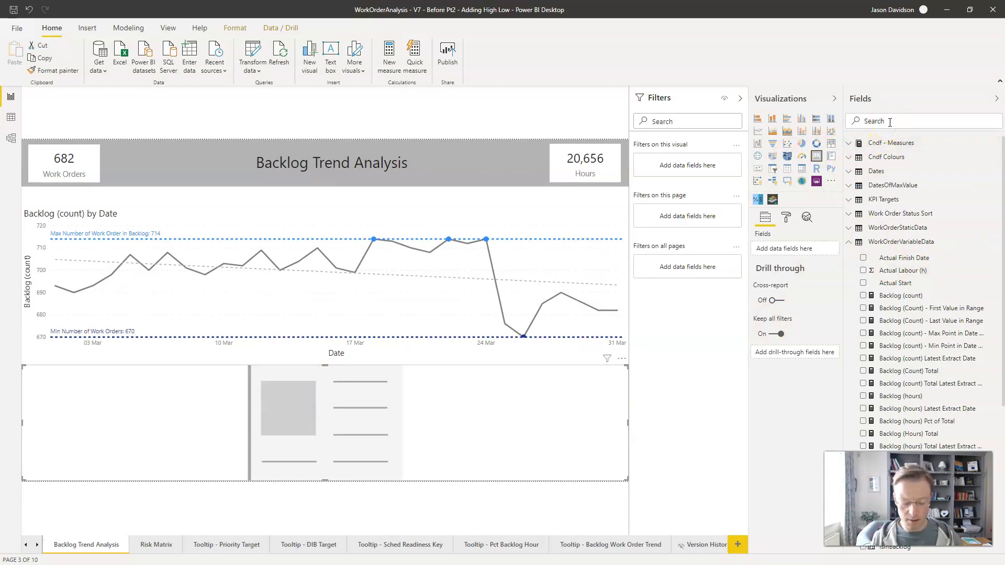
{"action": "type", "text": "l"}
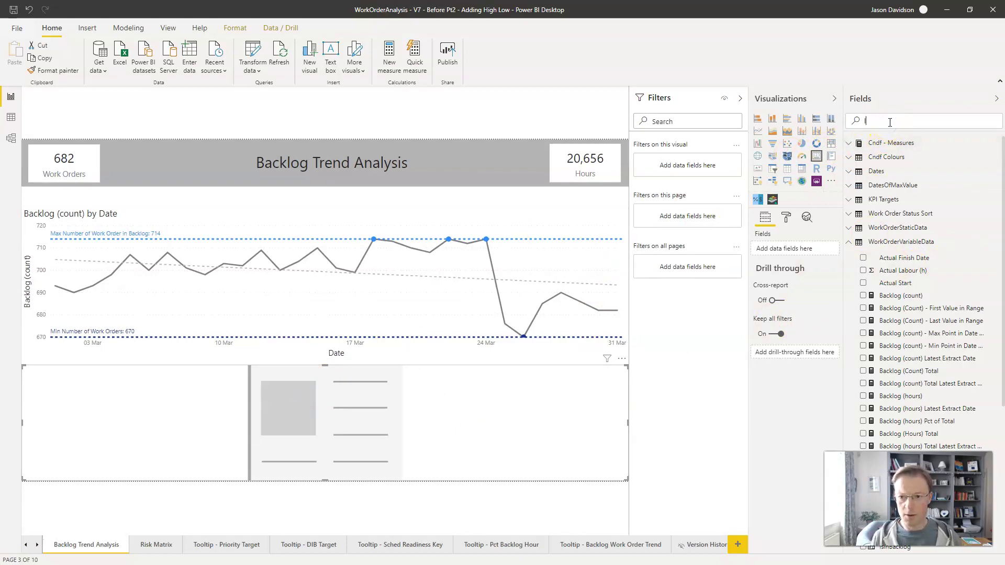
{"action": "type", "text": "last"}
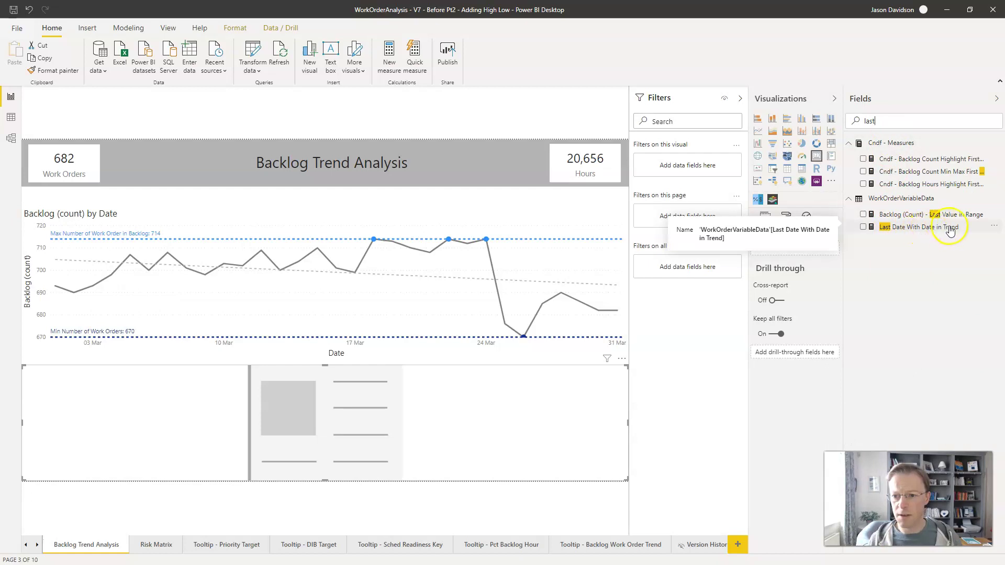
Step: Rename the Last Date With Date in Trend measure to Last Date With Data in Trend
{"action": "left_click", "coordinate": [996, 228]}
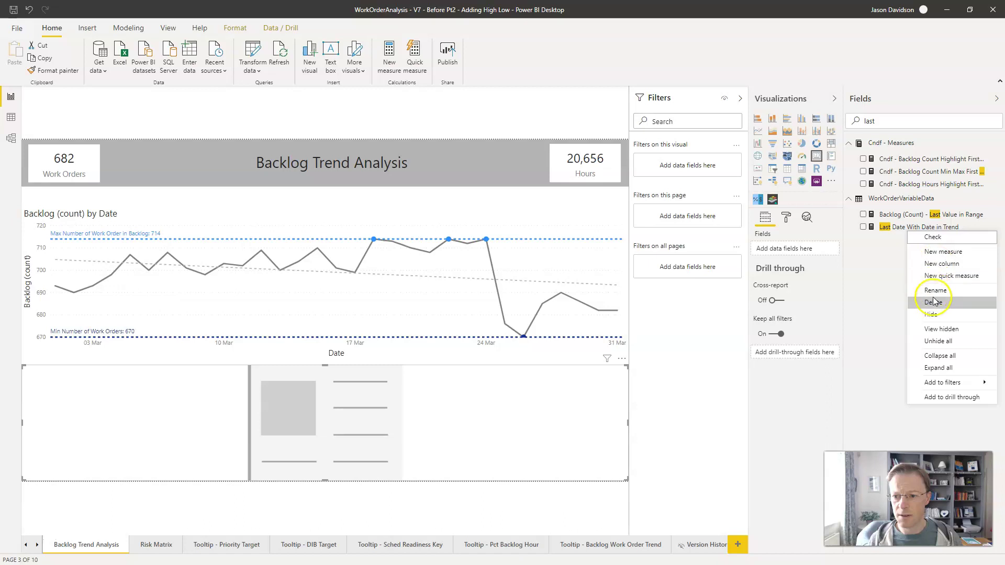
{"action": "left_click", "coordinate": [896, 229]}
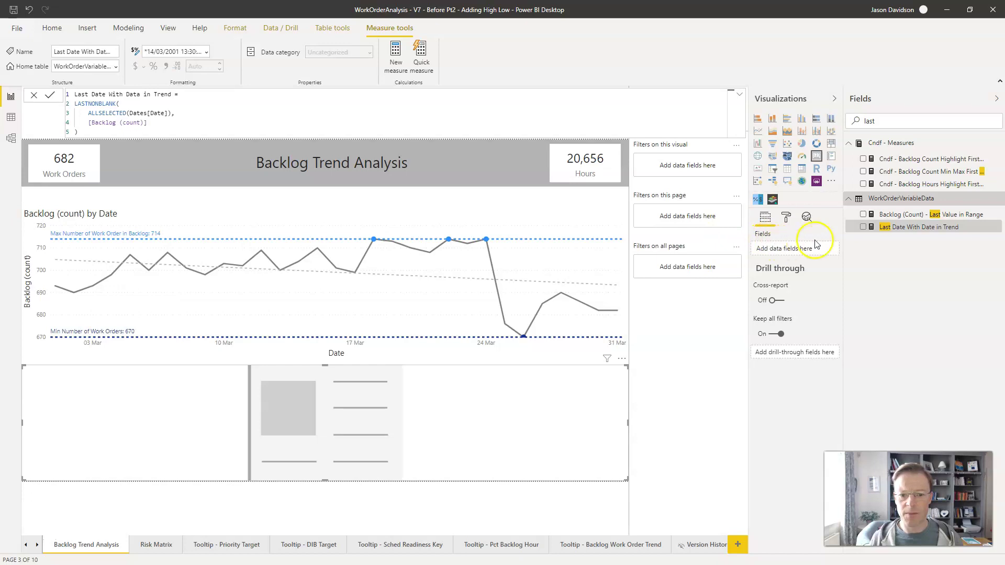
{"action": "left_click", "coordinate": [901, 227]}
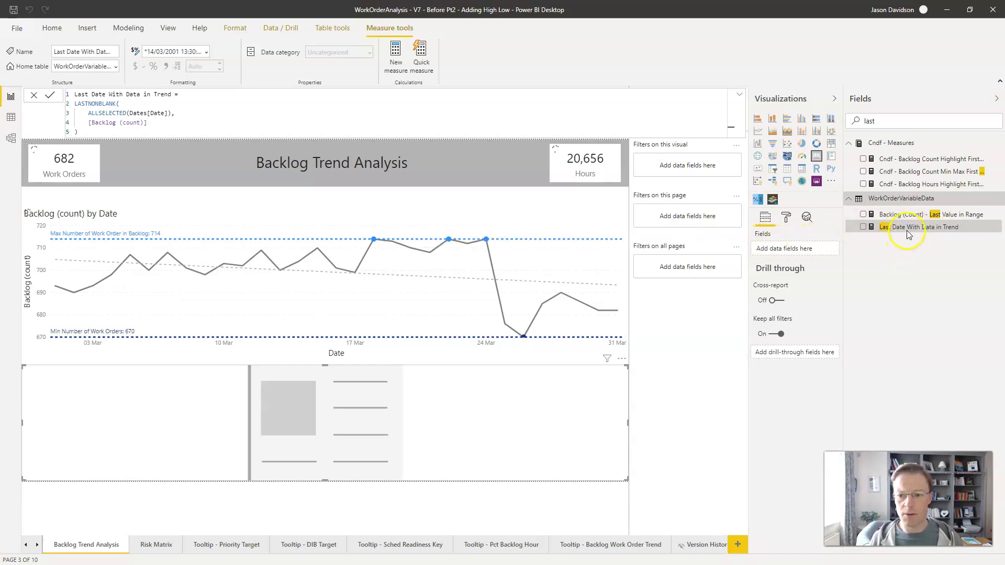
Step: Show the Last Date With Data in Trend measure in the card and narrow the card to about a third of the page width
{"action": "left_click_drag", "start_coordinate": [910, 232], "coordinate": [320, 412]}
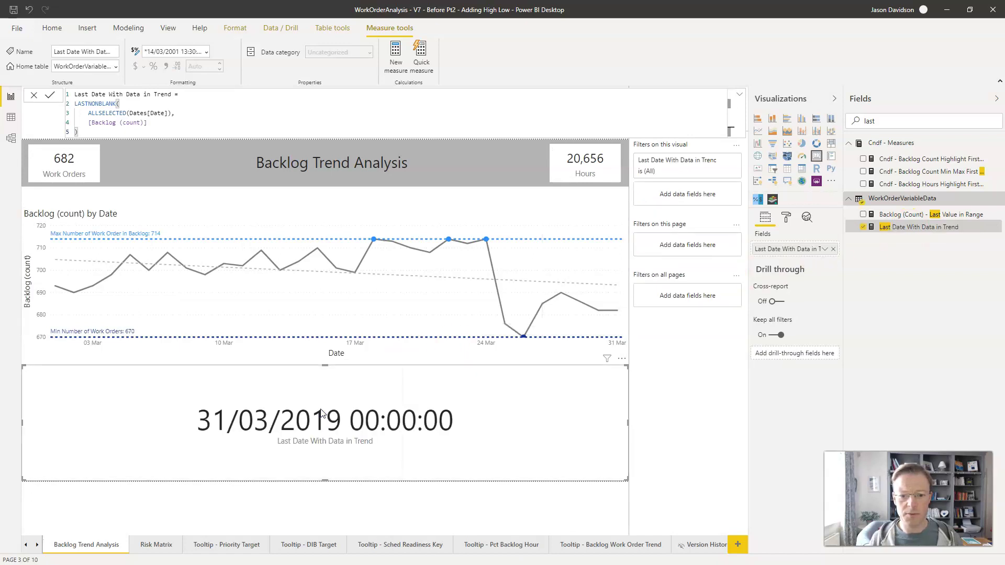
{"action": "left_click_drag", "start_coordinate": [628, 424], "coordinate": [238, 407]}
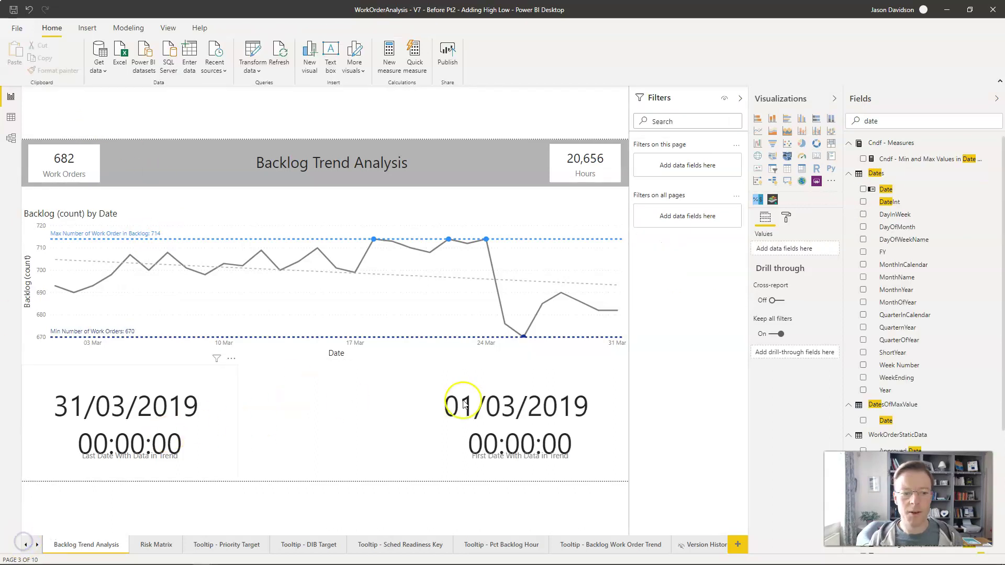
Step: Clear the field search and review the formula of the First Date With Data in Trend measure in WorkOrderVariableData
{"action": "left_click", "coordinate": [484, 406]}
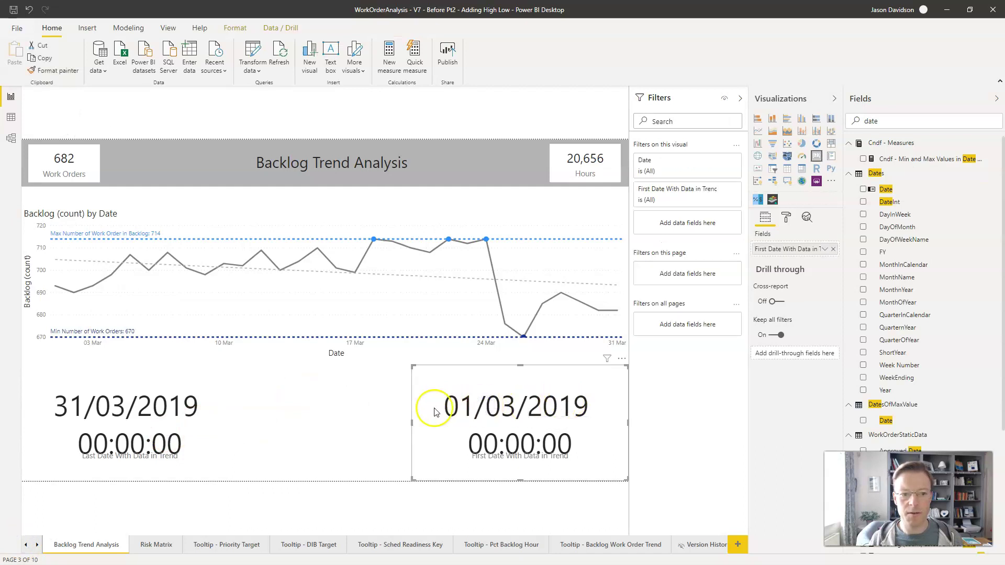
{"action": "left_click_drag", "start_coordinate": [939, 114], "coordinate": [843, 125]}
{"action": "key", "text": "BackSpace"}
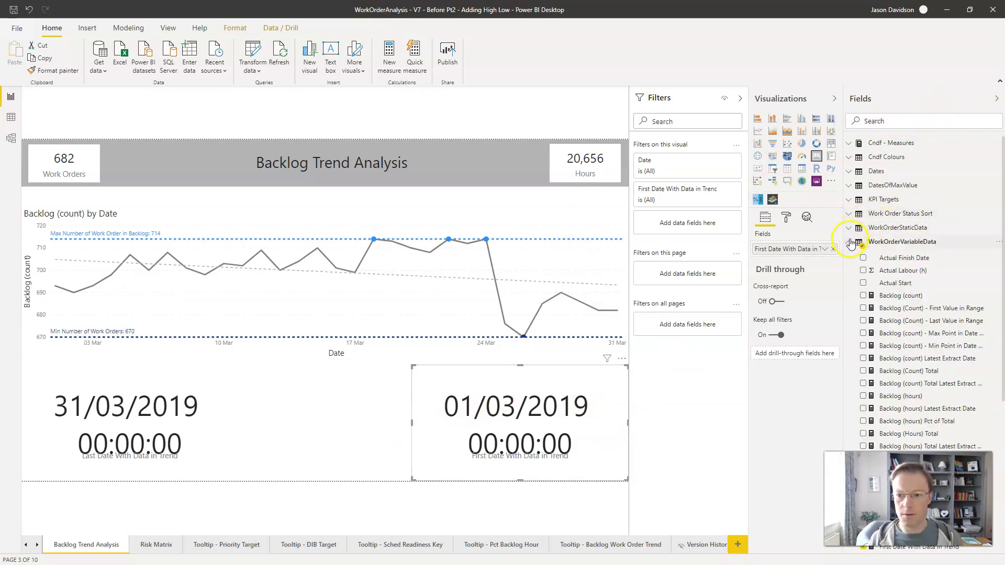
{"action": "left_click_drag", "start_coordinate": [1000, 209], "coordinate": [1002, 299]}
{"action": "scroll", "coordinate": [899, 333], "scroll_direction": "down", "scroll_amount": 2}
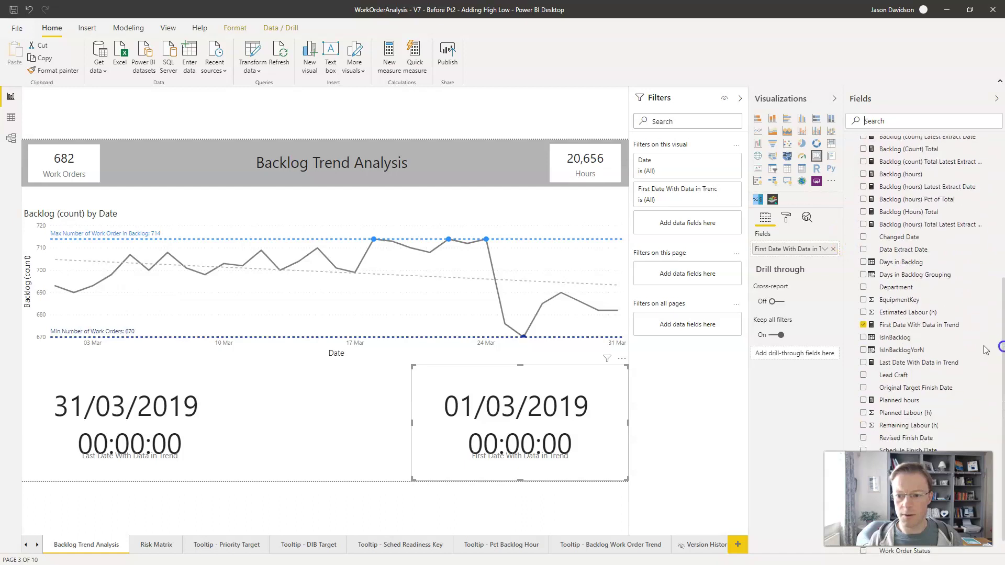
{"action": "left_click", "coordinate": [898, 328]}
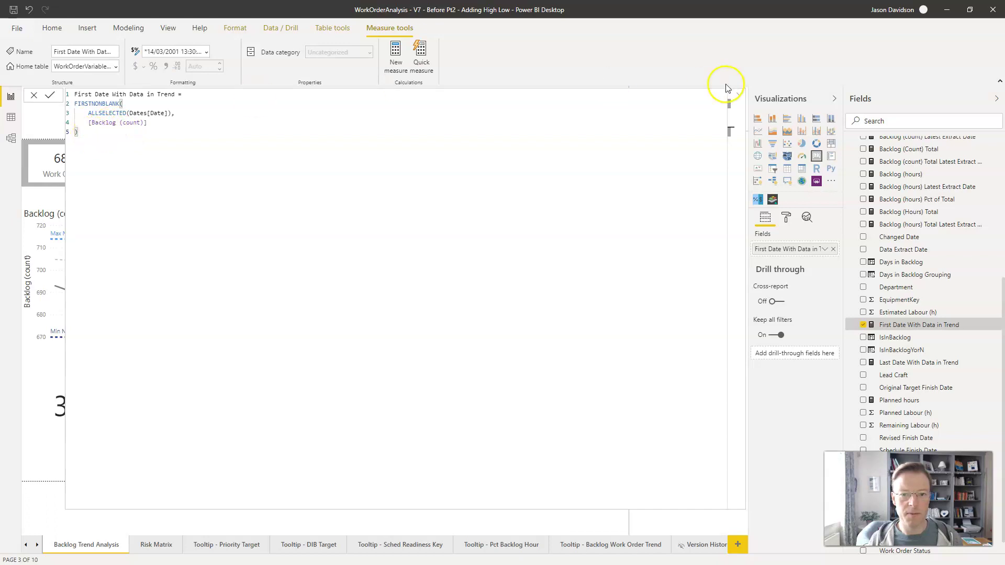
{"action": "left_click", "coordinate": [739, 95]}
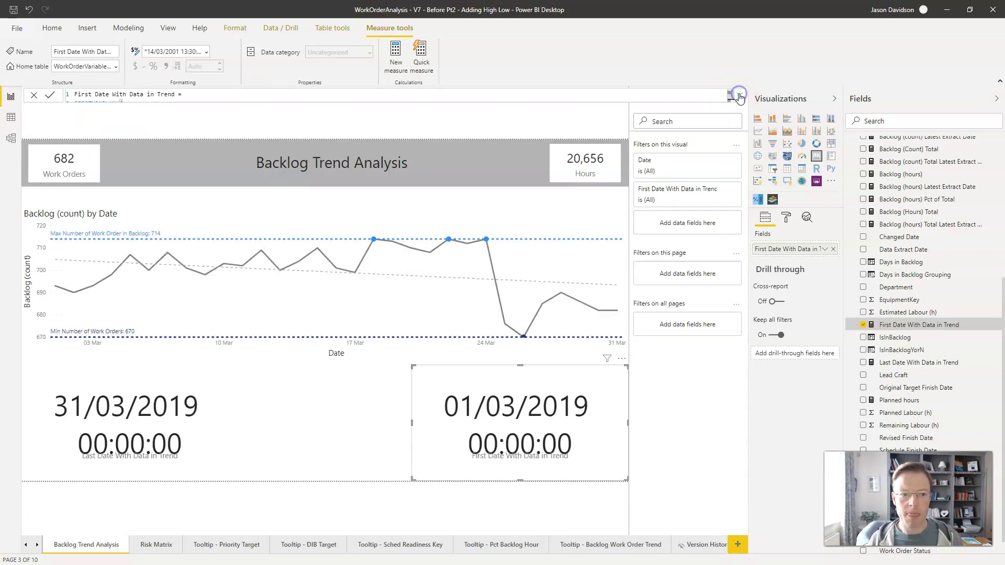
Step: Remove the First Date and Last Date With Data in Trend cards from below the chart
{"action": "left_click", "coordinate": [472, 389]}
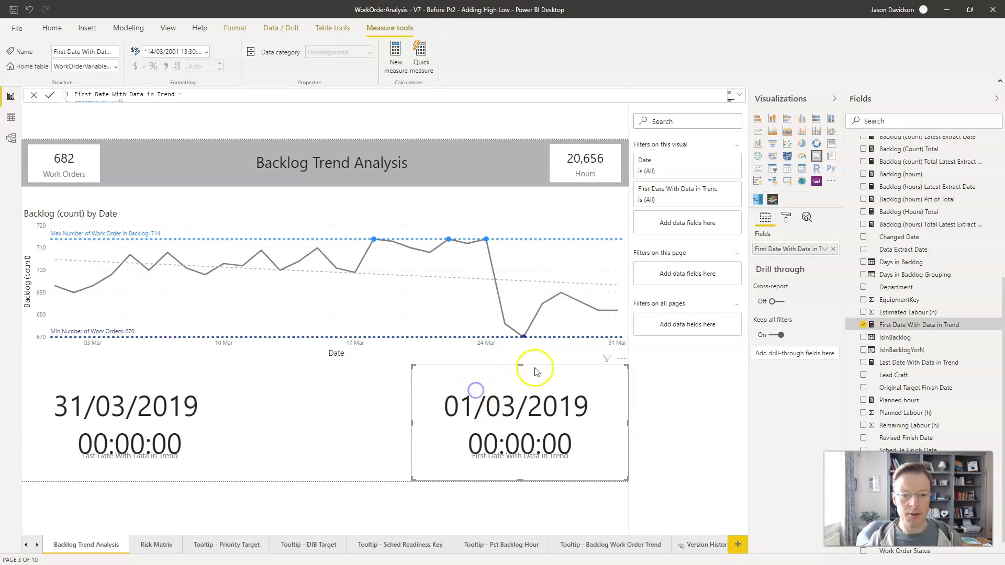
{"action": "left_click", "coordinate": [622, 360]}
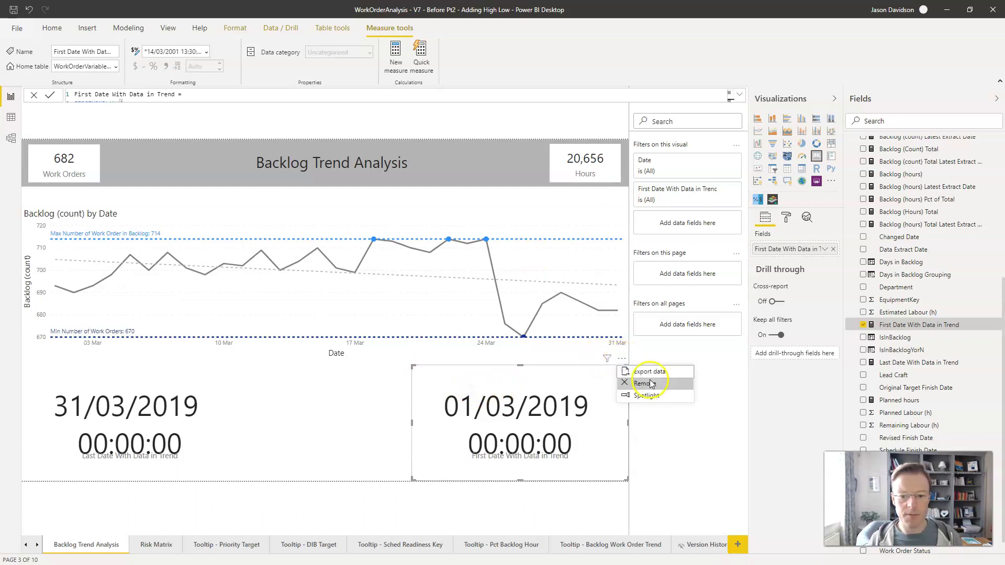
{"action": "left_click", "coordinate": [648, 381]}
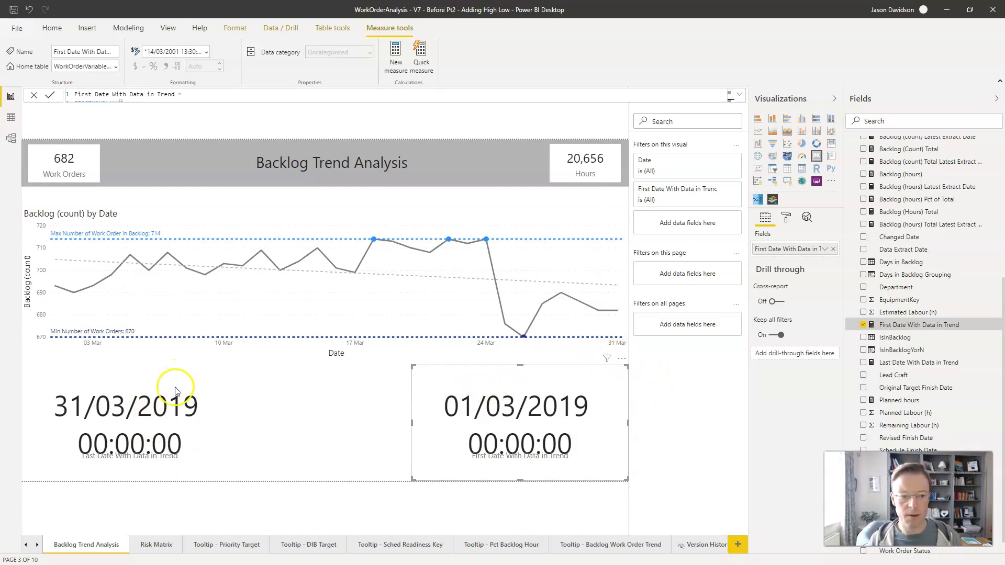
{"action": "key", "text": "Delete"}
{"action": "left_click", "coordinate": [216, 381]}
{"action": "left_click", "coordinate": [232, 359]}
{"action": "left_click", "coordinate": [232, 359]}
{"action": "left_click", "coordinate": [255, 384]}
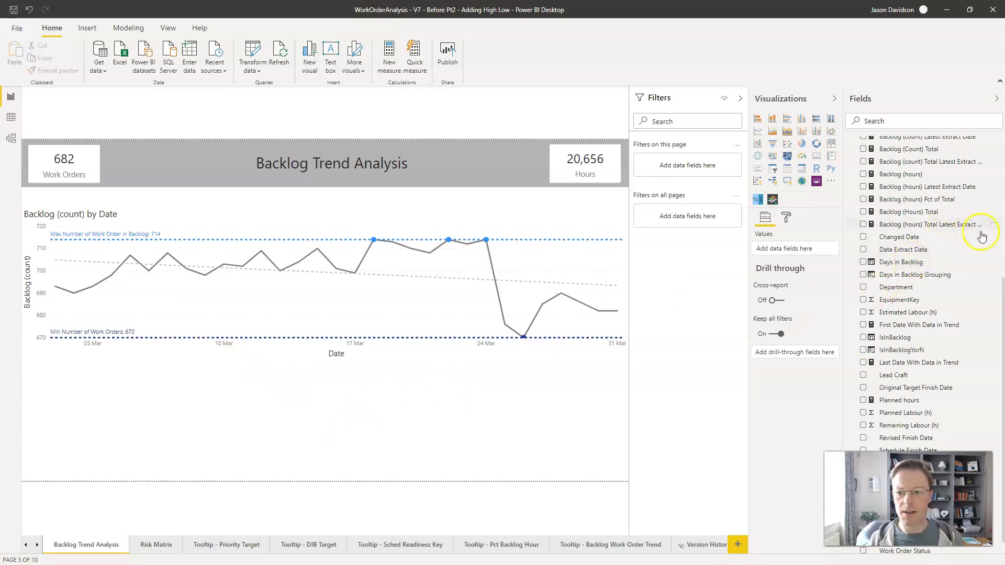
Step: Create a new measure in the Cndf - Measures table
{"action": "left_click_drag", "start_coordinate": [1000, 293], "coordinate": [1001, 122]}
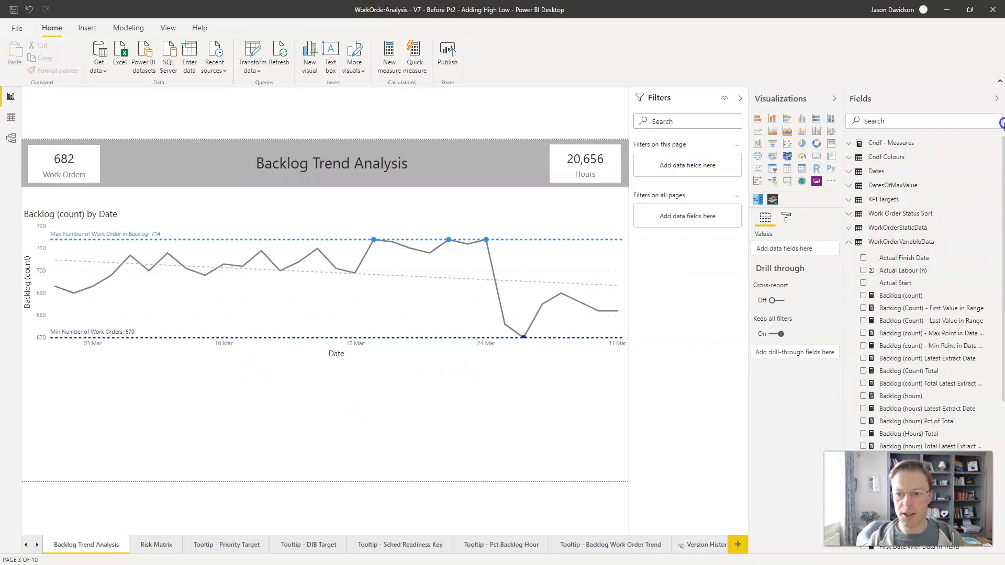
{"action": "left_click", "coordinate": [848, 143]}
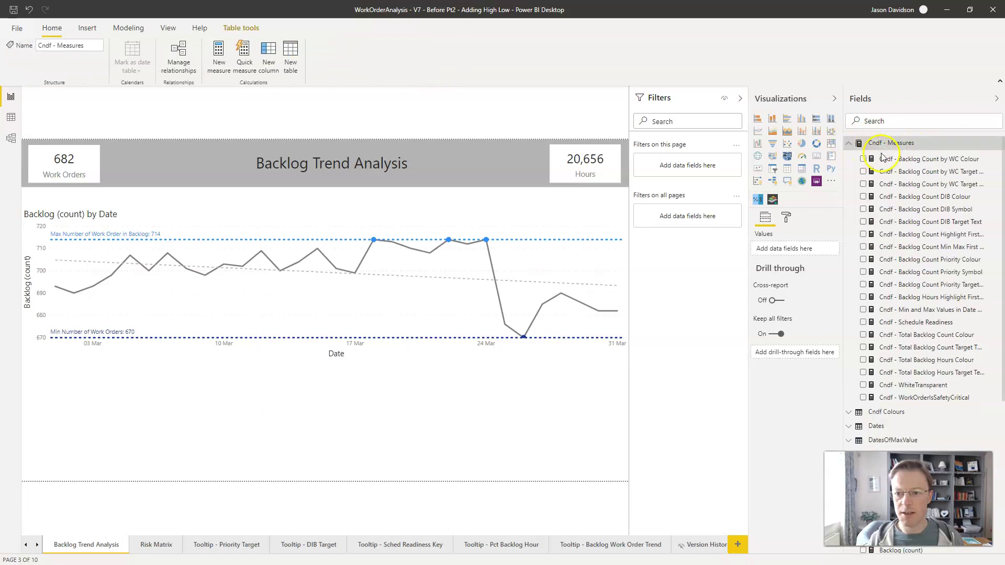
{"action": "left_click", "coordinate": [995, 144]}
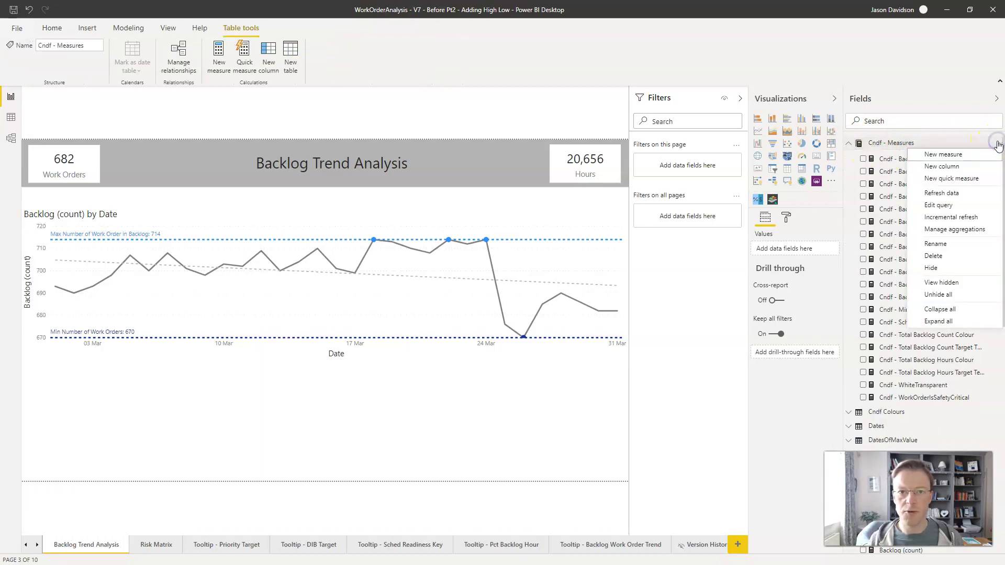
{"action": "key", "text": "Escape"}
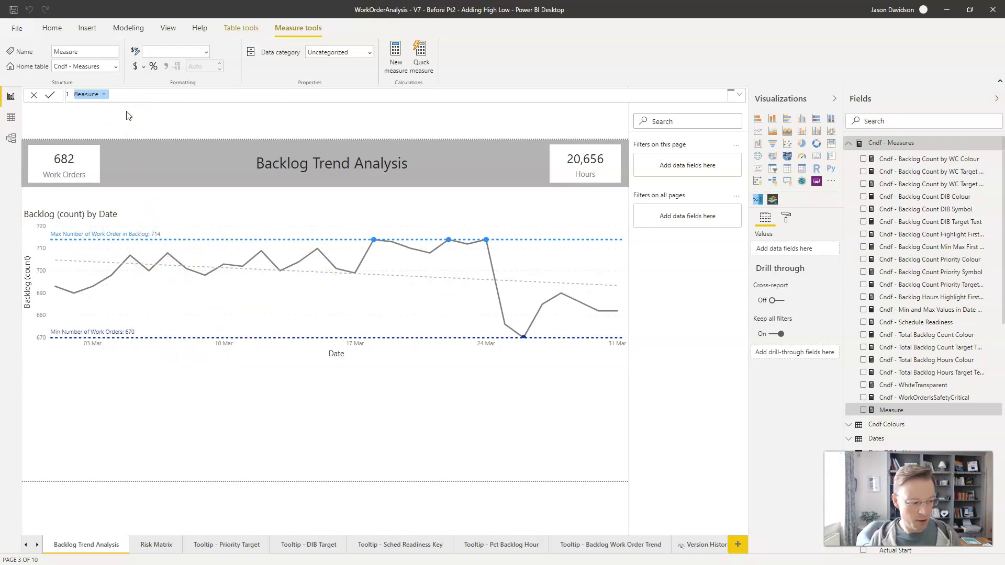
Step: Name the measure cndf - Work order backlog graph title text and start its formula on a new line with "Work Order Trend Between " &
{"action": "type", "text": "cndf - Work order"}
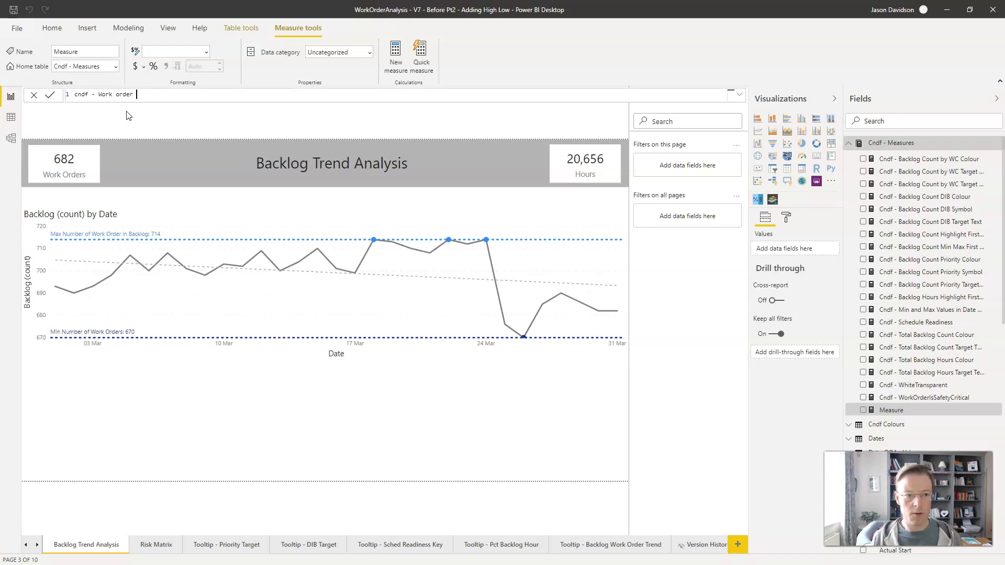
{"action": "type", "text": "acklog Graph title"}
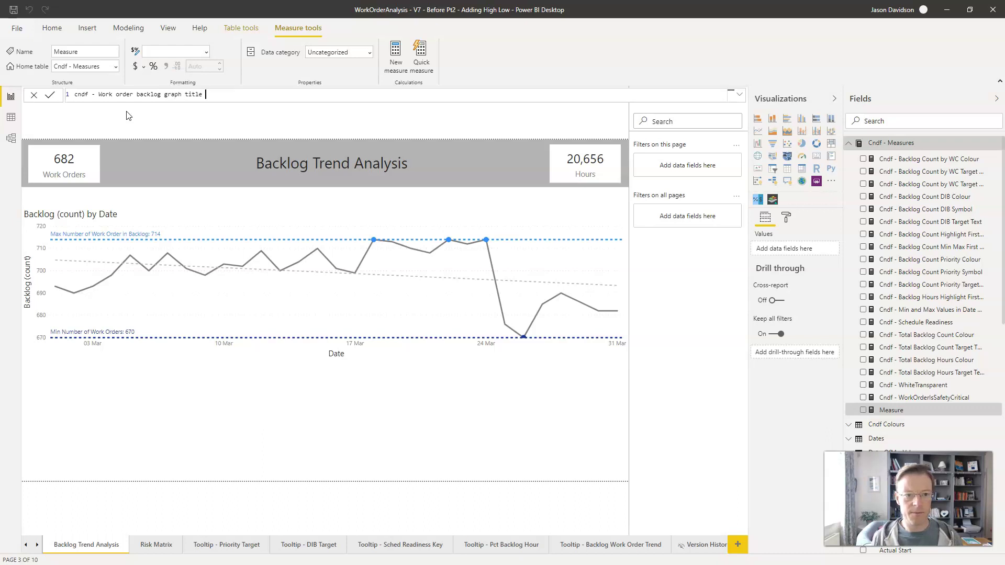
{"action": "type", "text": "="}
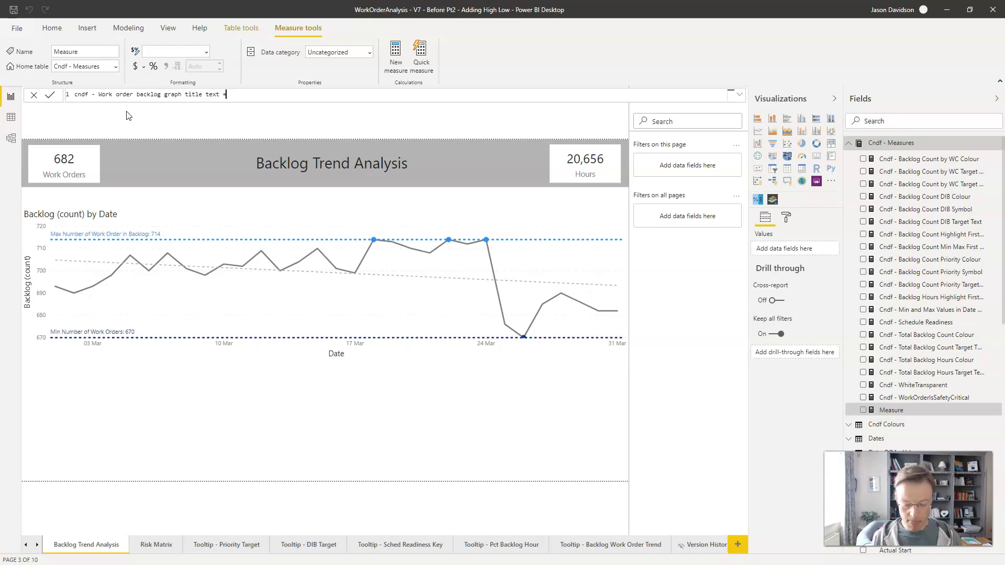
{"action": "key", "text": "shift+Return"}
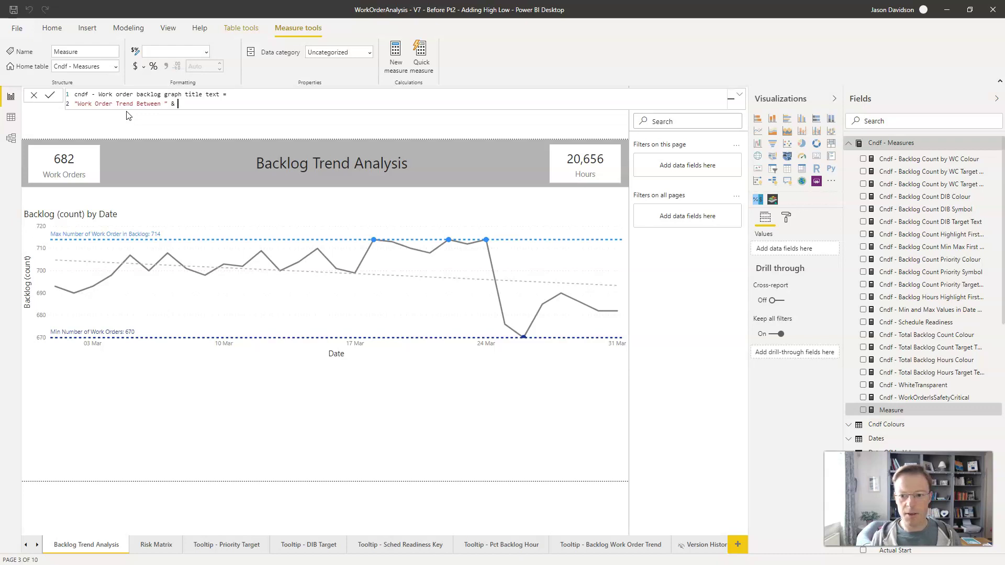
{"action": "left_click", "coordinate": [341, 135]}
{"action": "type", "text": "start"}
{"action": "key", "text": "BackSpace"}
{"action": "key", "text": "BackSpace"}
{"action": "key", "text": "BackSpace"}
{"action": "key", "text": "BackSpace"}
{"action": "key", "text": "BackSpace"}
Step: Append [Backlog (Count) - First Value in Range] to the title formula, followed by & " and " &
{"action": "type", "text": "f"}
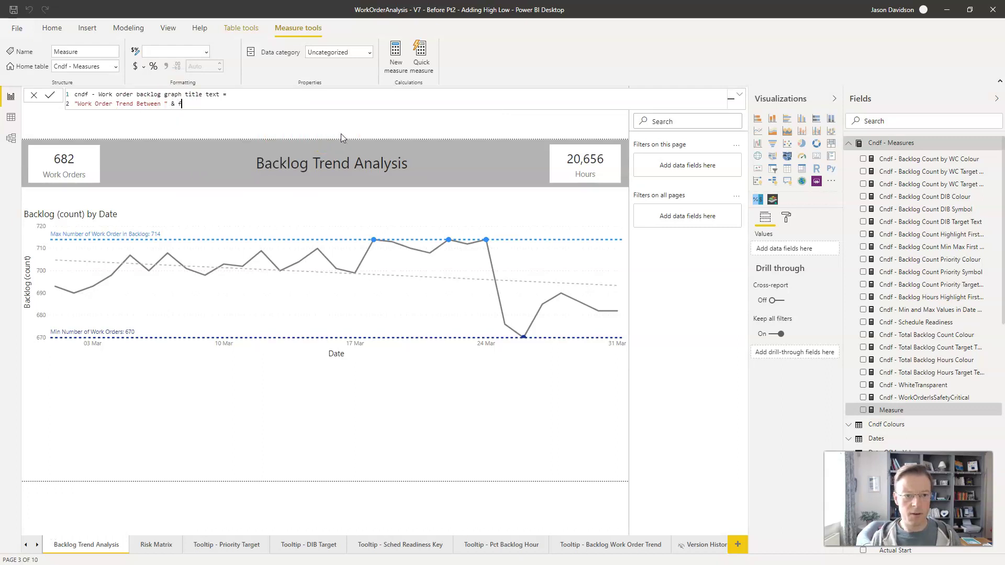
{"action": "type", "text": "i"}
{"action": "key", "text": "Up"}
{"action": "key", "text": "Up"}
{"action": "key", "text": "Up"}
{"action": "key", "text": "Up"}
{"action": "key", "text": "Up"}
{"action": "key", "text": "Up"}
{"action": "key", "text": "Up"}
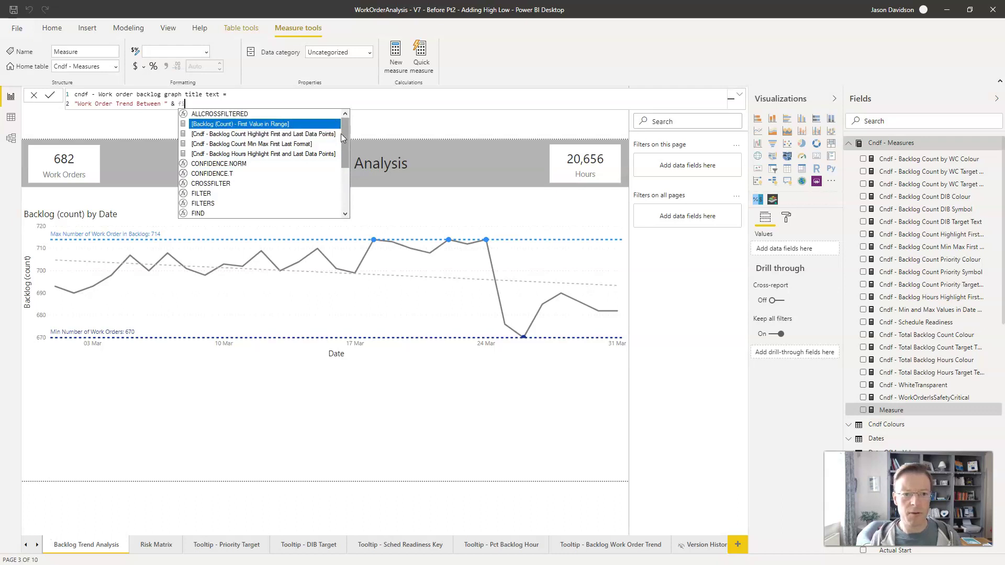
{"action": "key", "text": "Tab"}
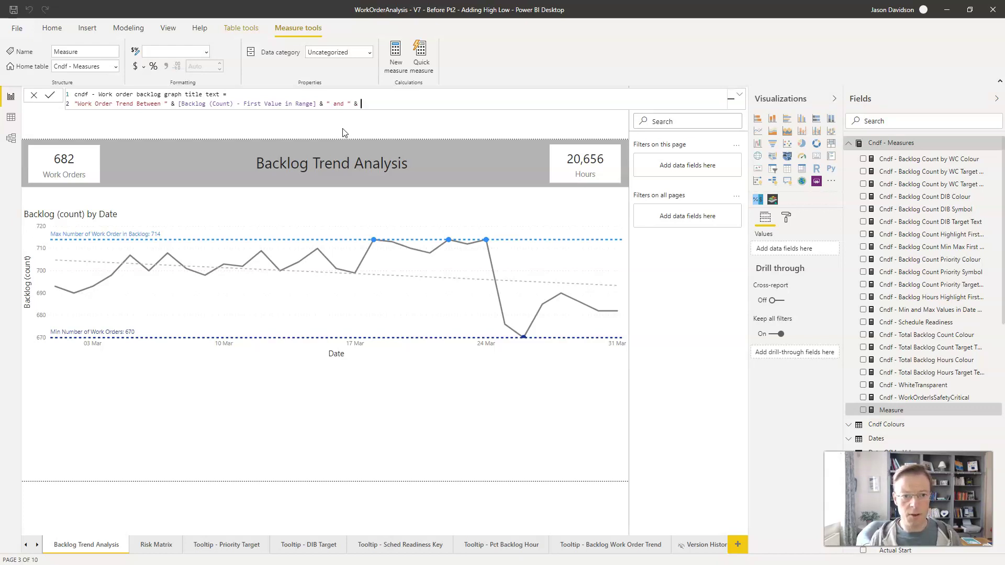
Step: Complete the title formula with the [Backlog (Count) - Last Value in Range] measure
{"action": "type", "text": "as"}
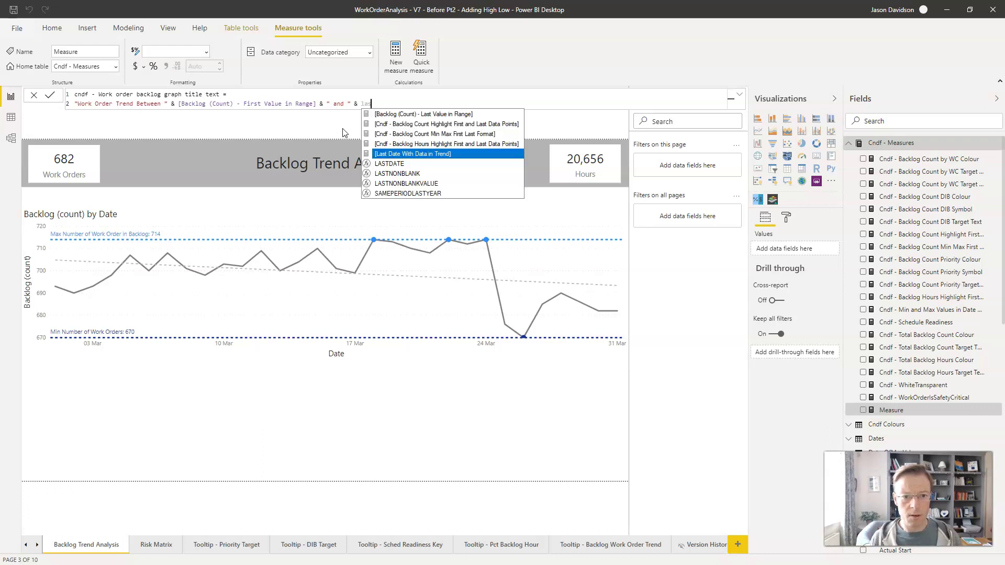
{"action": "key", "text": "Up"}
{"action": "key", "text": "Up"}
{"action": "key", "text": "Up"}
{"action": "key", "text": "Up"}
{"action": "key", "text": "Tab"}
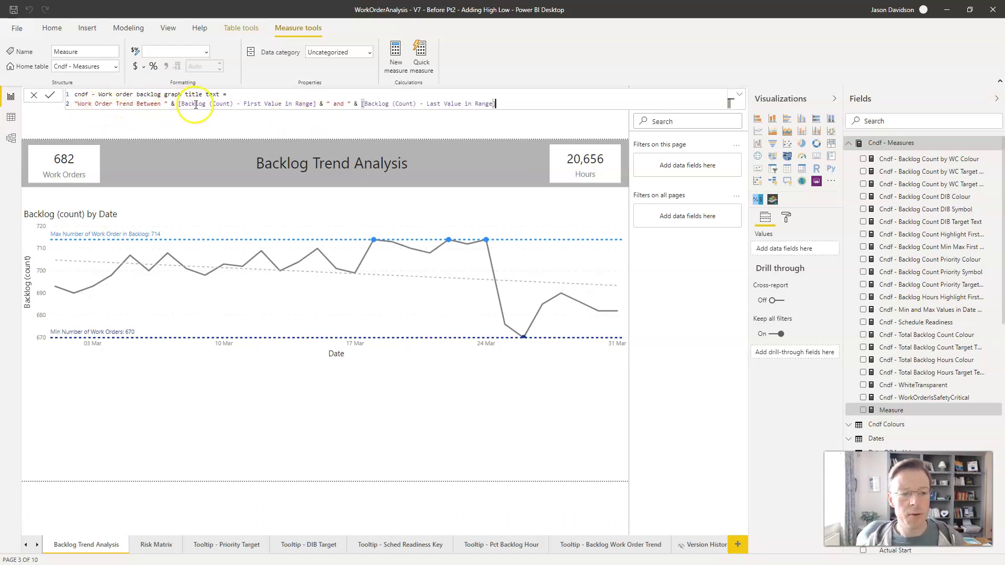
Step: Insert Backlog before Trend so the text reads "Work Order Backlog Trend Between ", and commit the measure
{"action": "left_click", "coordinate": [116, 105]}
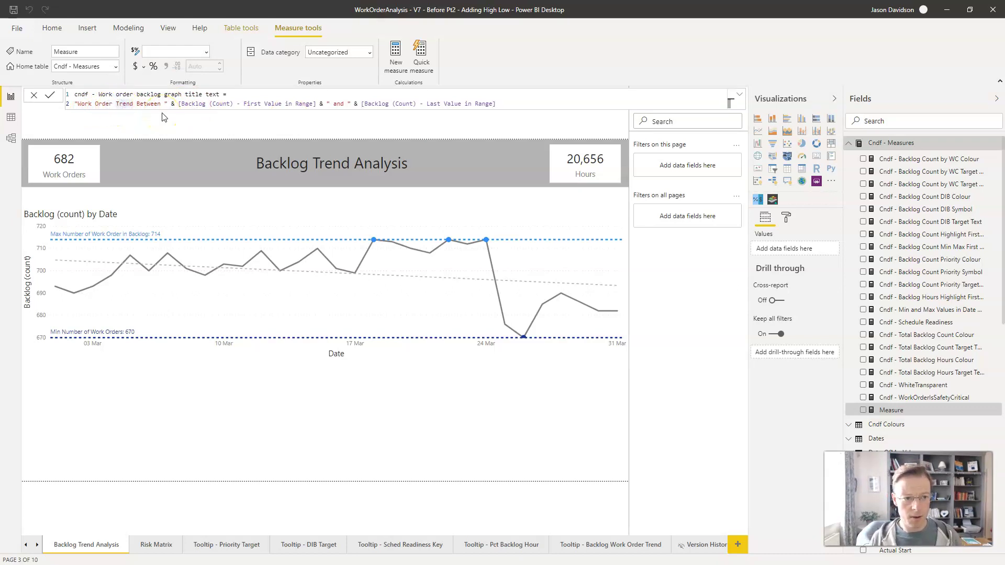
{"action": "type", "text": "Backlog"}
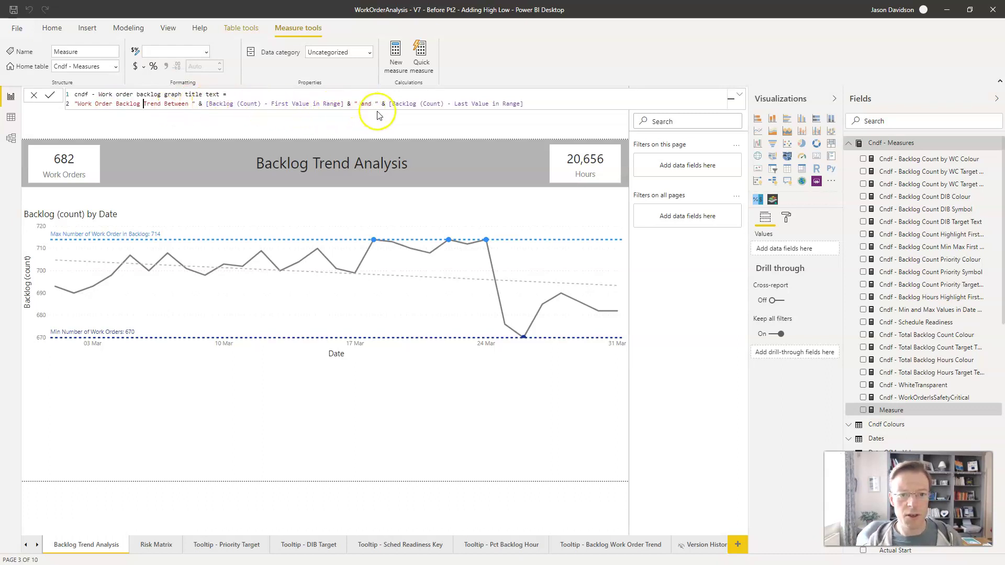
{"action": "left_click", "coordinate": [51, 96]}
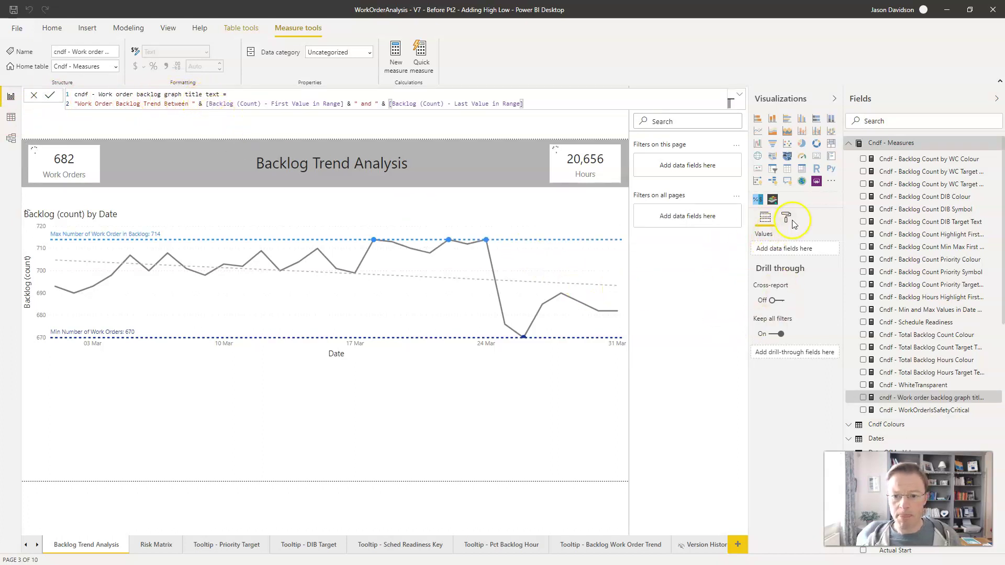
Step: Base the Backlog (count) by Date chart's title text on the field cndf - Work order backlog graph title text
{"action": "left_click", "coordinate": [261, 361]}
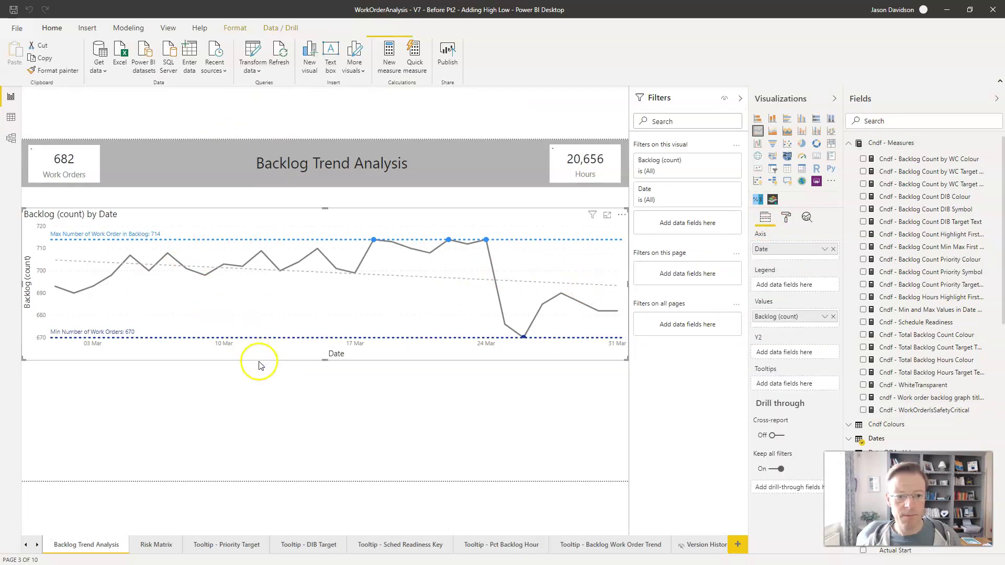
{"action": "left_click", "coordinate": [785, 217]}
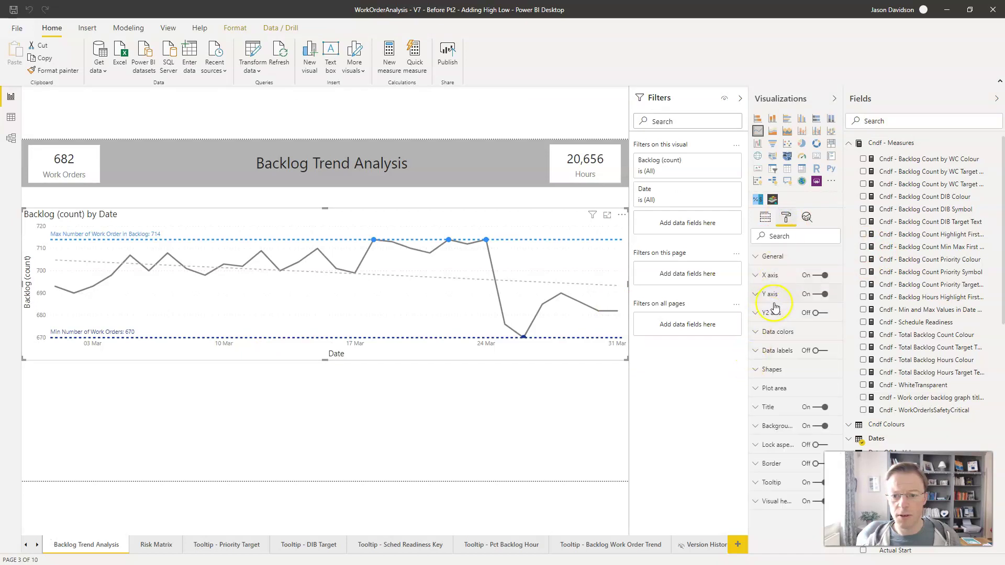
{"action": "left_click", "coordinate": [783, 407]}
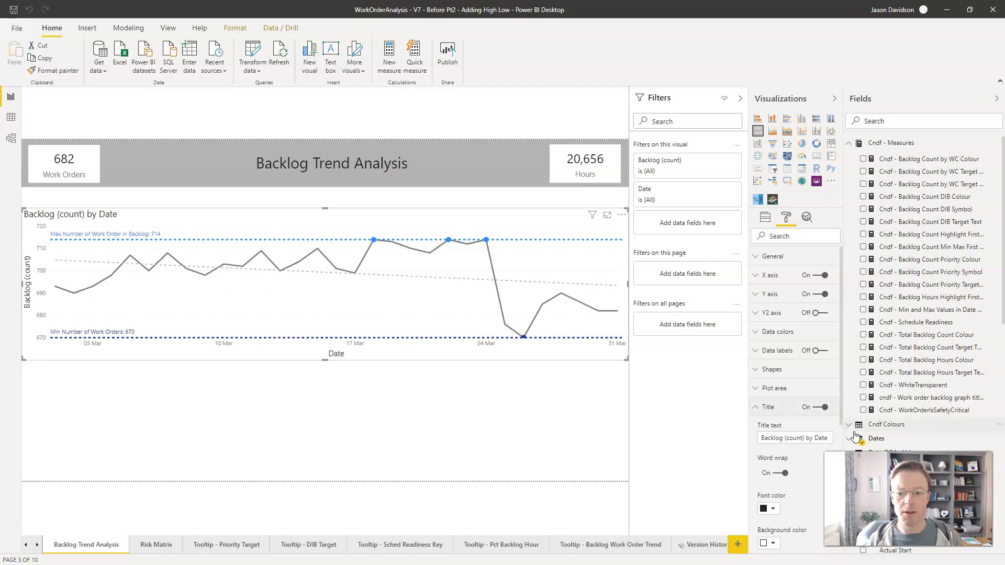
{"action": "left_click", "coordinate": [854, 436]}
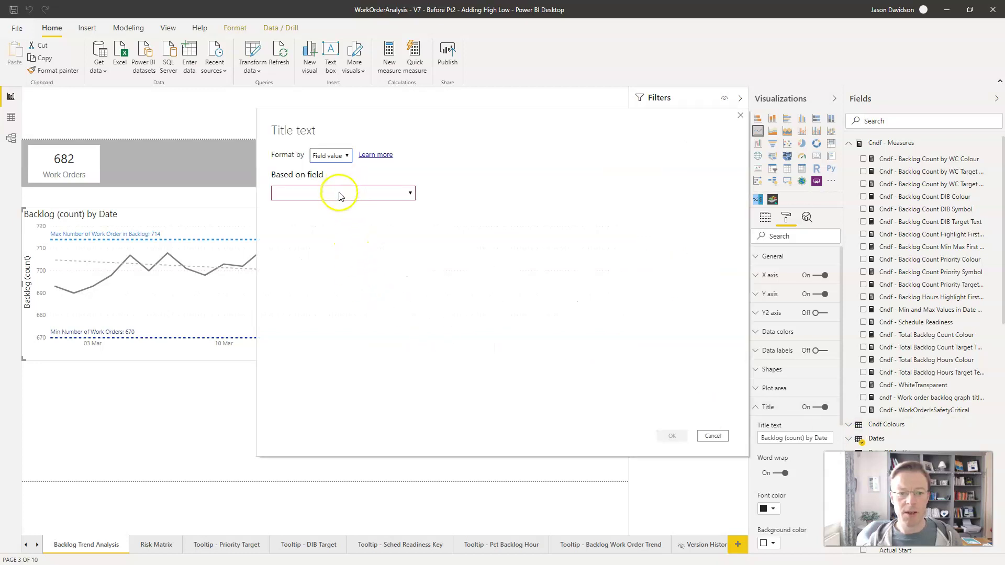
{"action": "left_click", "coordinate": [327, 156]}
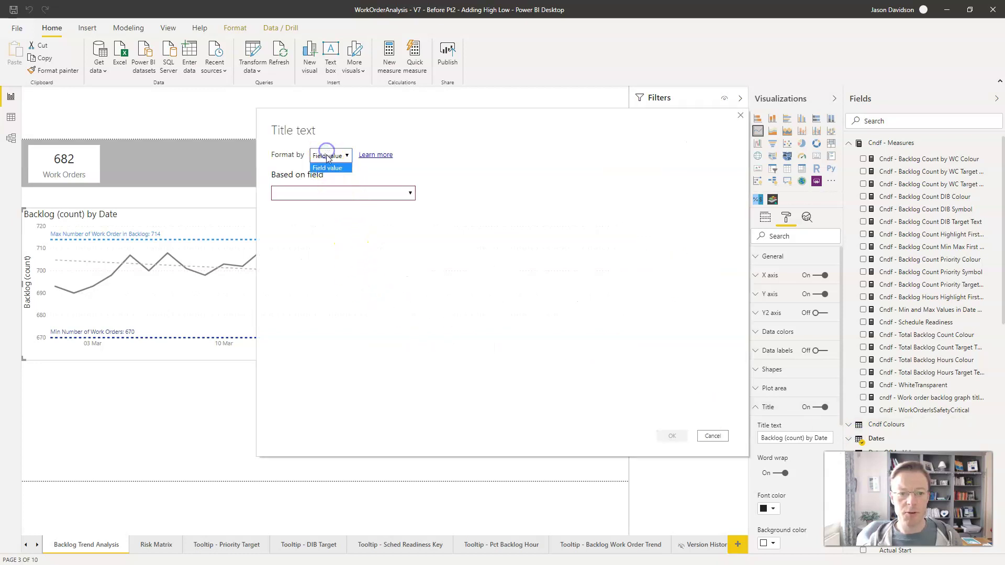
{"action": "left_click", "coordinate": [332, 193]}
{"action": "left_click", "coordinate": [323, 212]}
{"action": "type", "text": "title"}
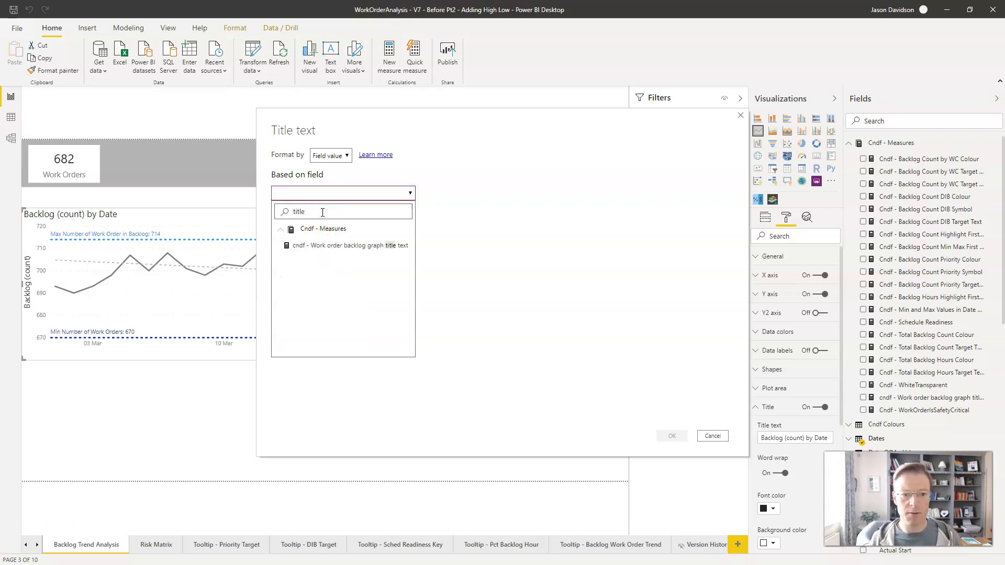
{"action": "left_click", "coordinate": [359, 245]}
{"action": "left_click", "coordinate": [672, 436]}
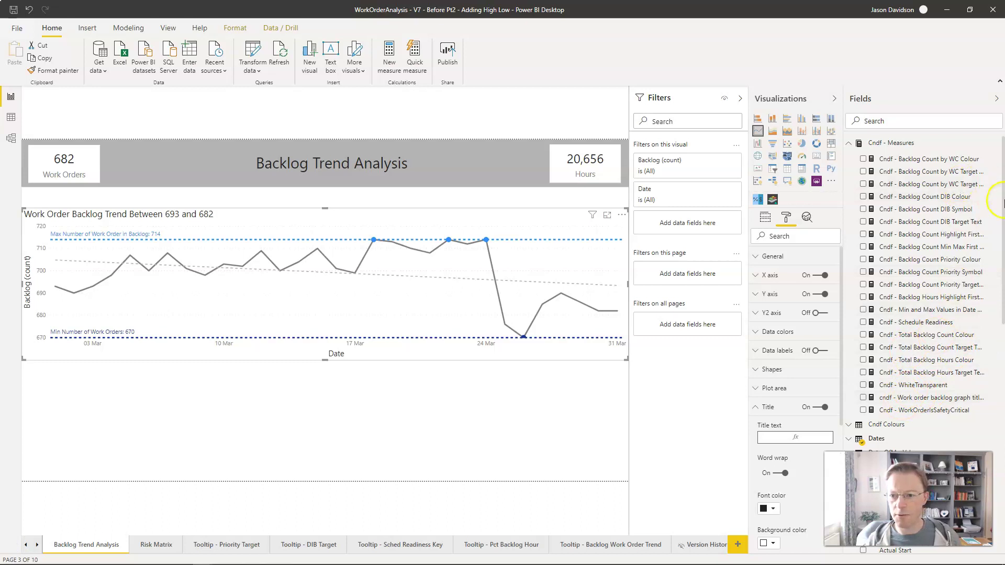
Step: Search the fields for title, open the title text measure, and replace its first value measure with [First Date With Data in Trend]
{"action": "scroll", "coordinate": [1001, 202], "scroll_direction": "down", "scroll_amount": 5}
{"action": "scroll", "coordinate": [942, 210], "scroll_direction": "up", "scroll_amount": 10}
{"action": "left_click", "coordinate": [883, 122]}
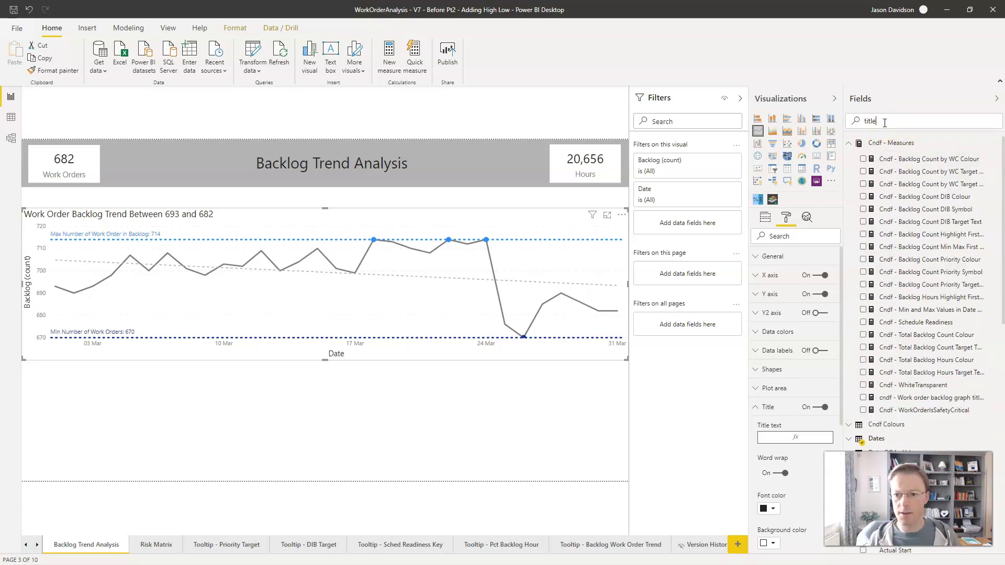
{"action": "type", "text": "title"}
{"action": "left_click", "coordinate": [898, 159]}
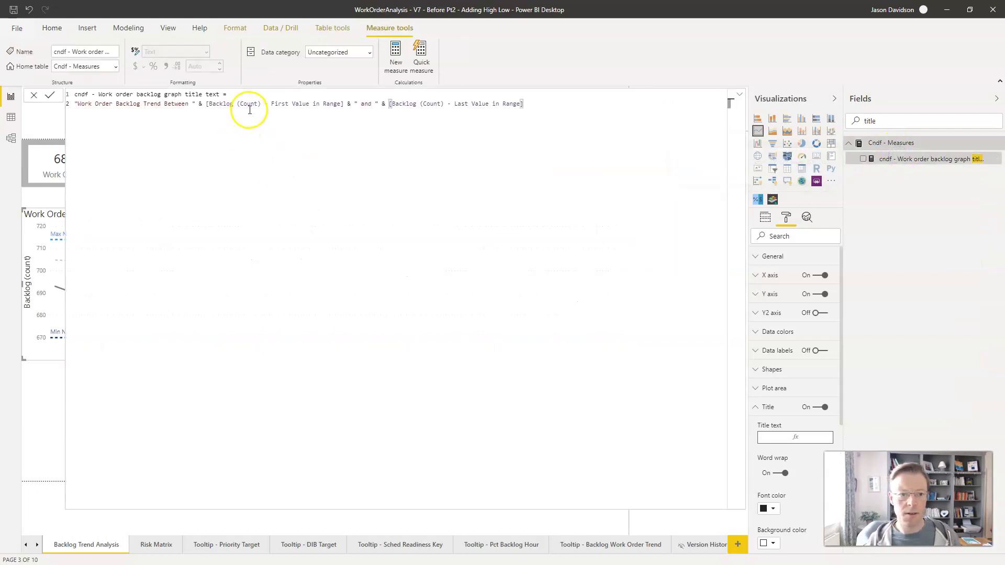
{"action": "left_click_drag", "start_coordinate": [343, 104], "coordinate": [234, 102]}
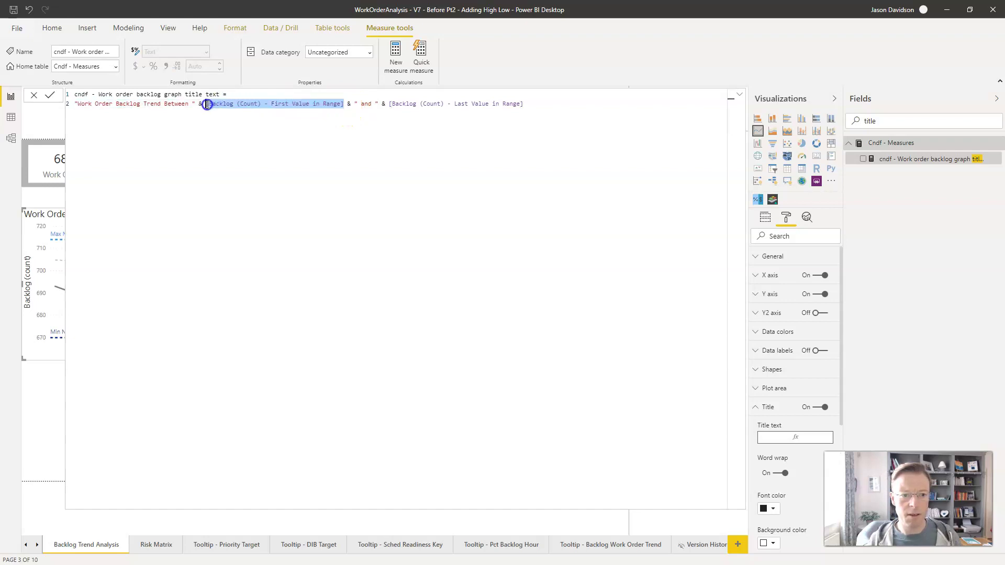
{"action": "type", "text": "Date"}
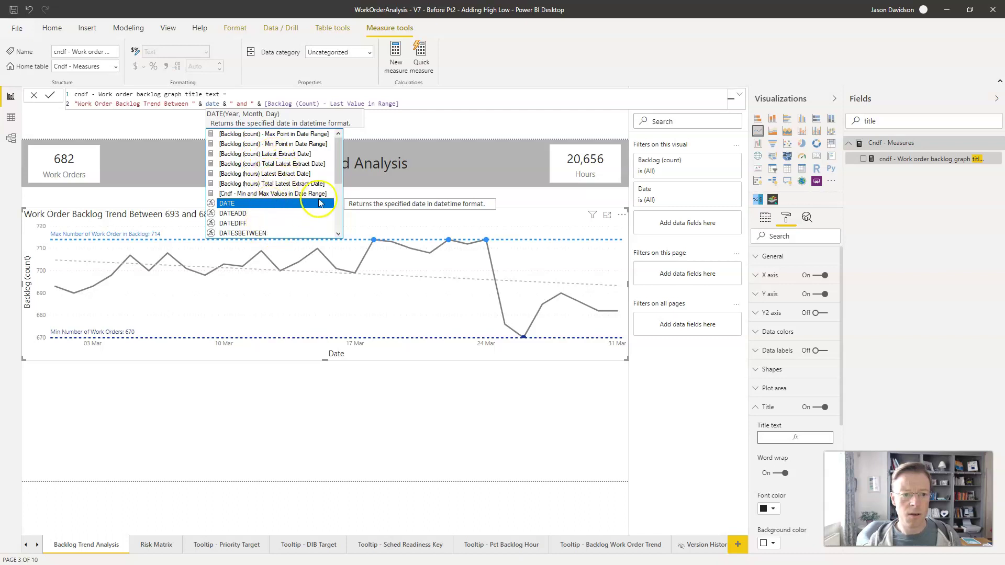
{"action": "left_click_drag", "start_coordinate": [337, 166], "coordinate": [337, 209]}
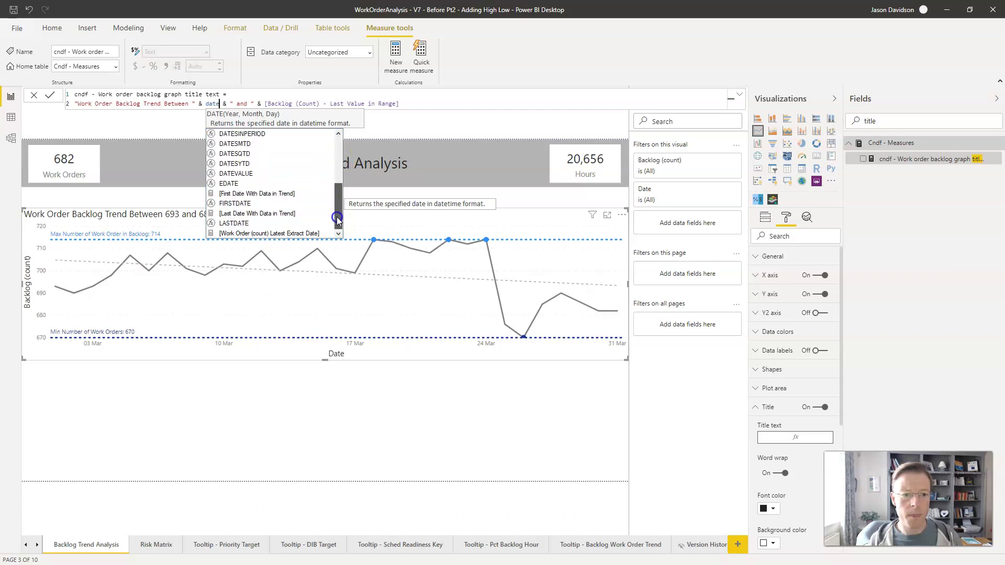
{"action": "left_click", "coordinate": [258, 194]}
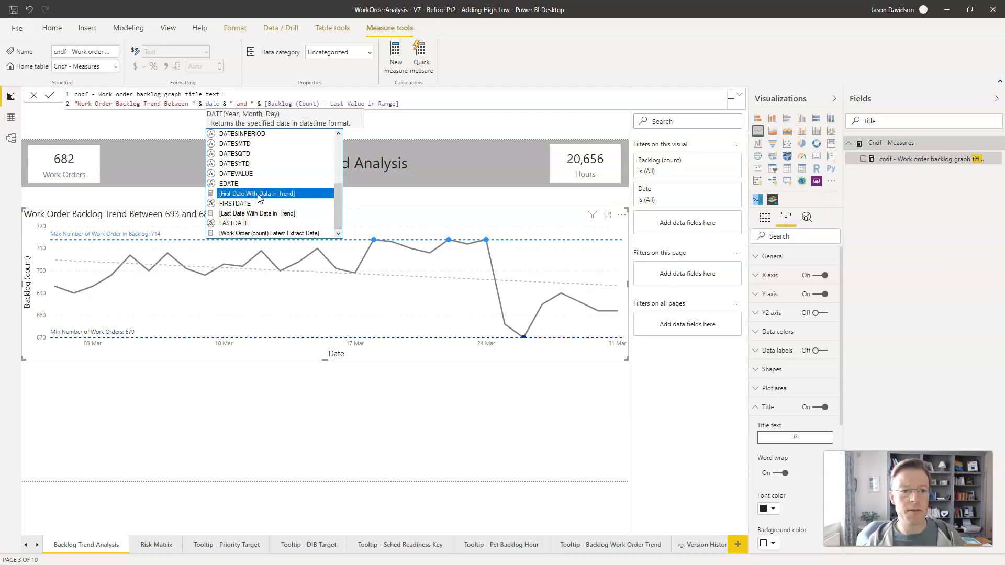
{"action": "left_click", "coordinate": [257, 193]}
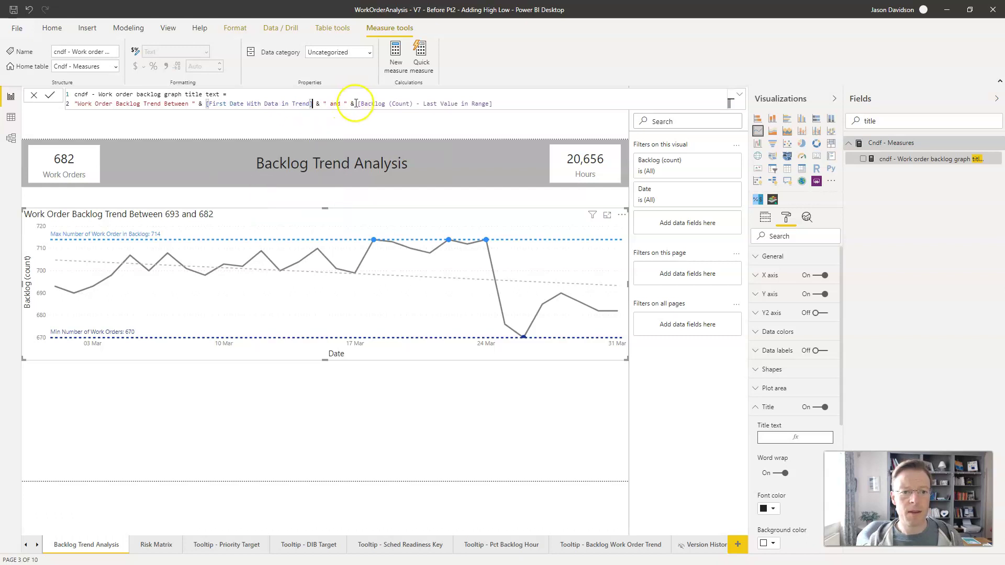
Step: Replace [Backlog (Count) - Last Value in Range] with [Last Date With Data in Trend] in the title formula and commit the measure
{"action": "left_click_drag", "start_coordinate": [363, 103], "coordinate": [495, 104]}
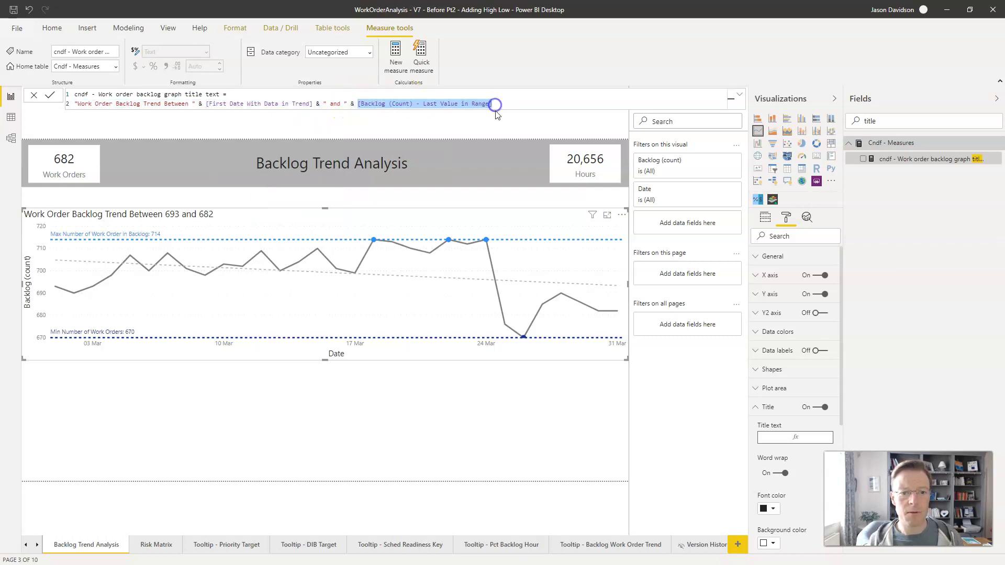
{"action": "type", "text": "Last"}
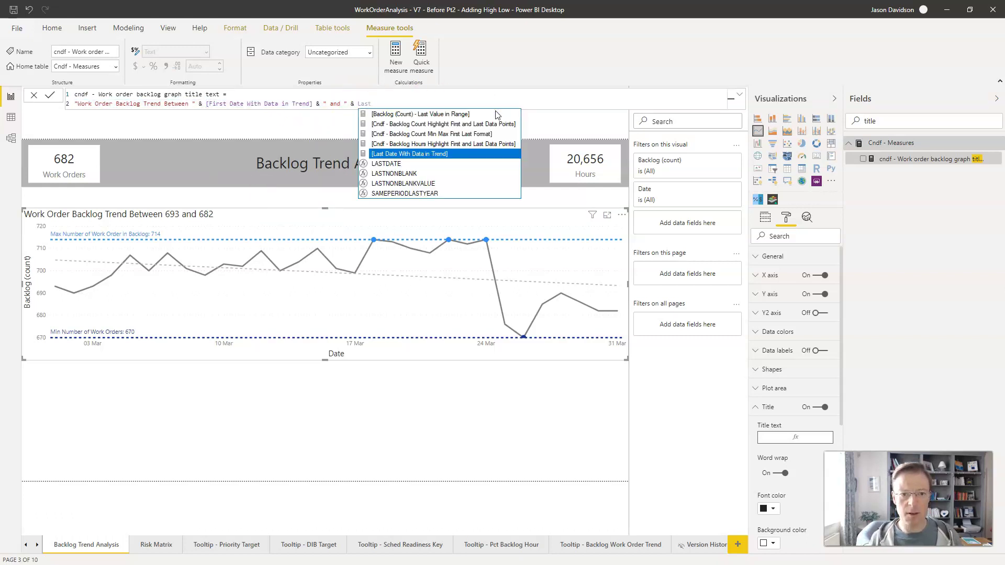
{"action": "left_click", "coordinate": [418, 154]}
{"action": "left_click", "coordinate": [47, 95]}
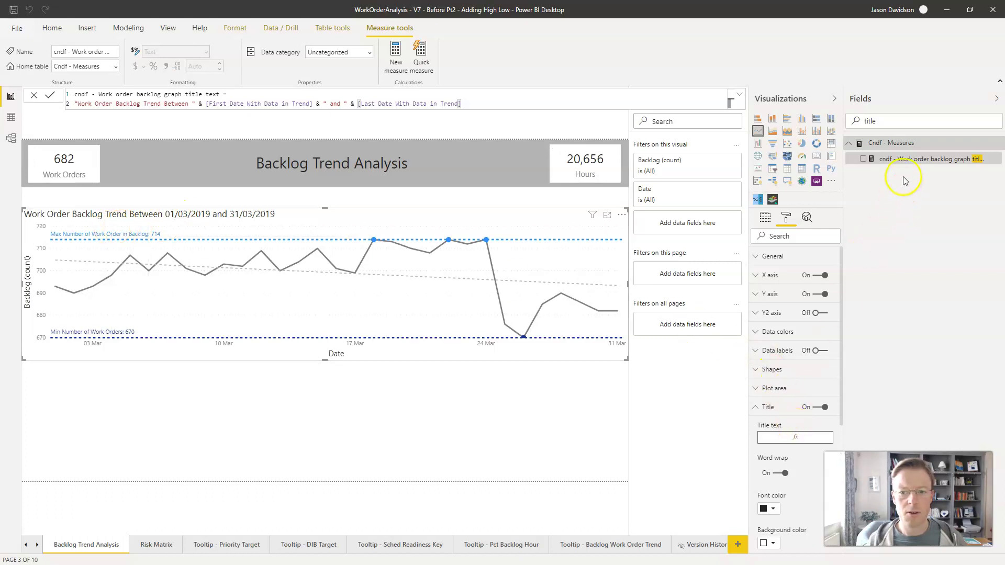
{"action": "left_click", "coordinate": [54, 96]}
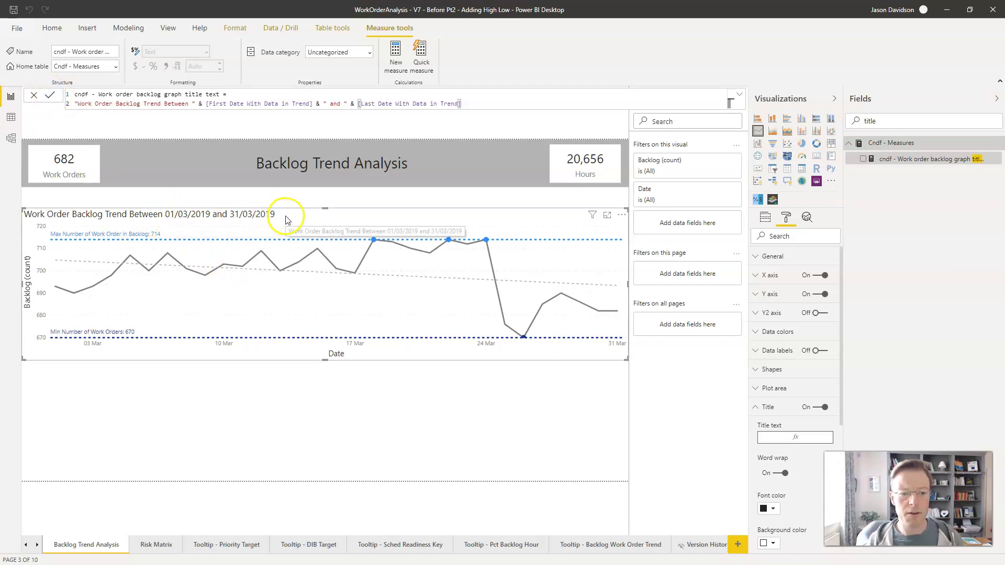
{"action": "left_click", "coordinate": [234, 396]}
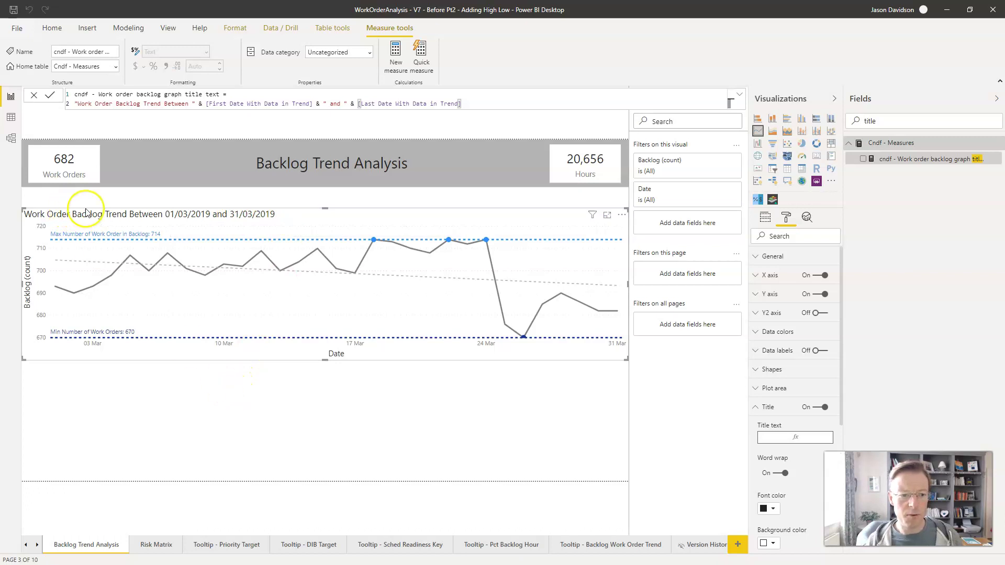
Step: Reopen the title text measure and start a FORMAT function around [First Date With Data in Trend], adding a comma for its format argument
{"action": "left_click", "coordinate": [193, 220]}
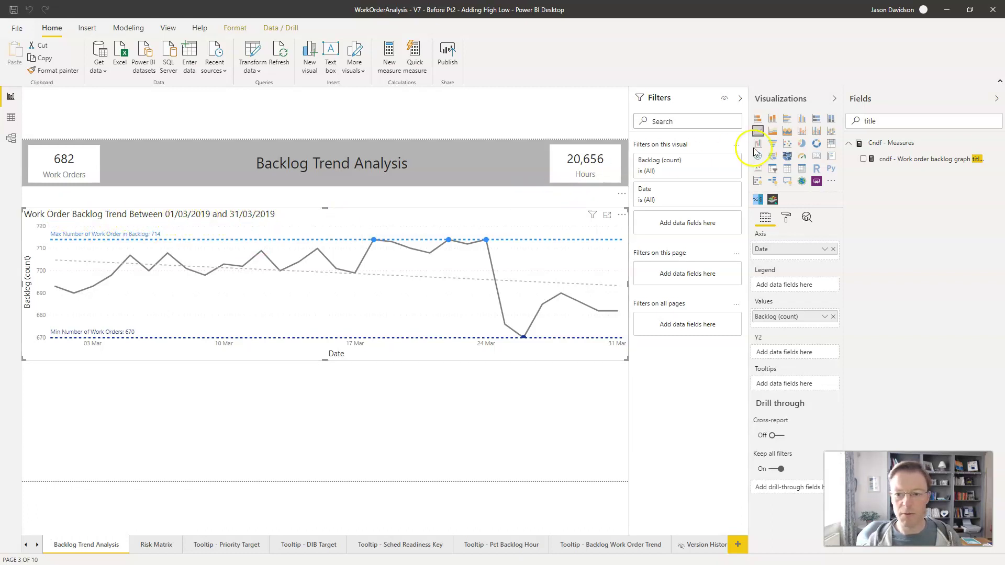
{"action": "left_click", "coordinate": [896, 165]}
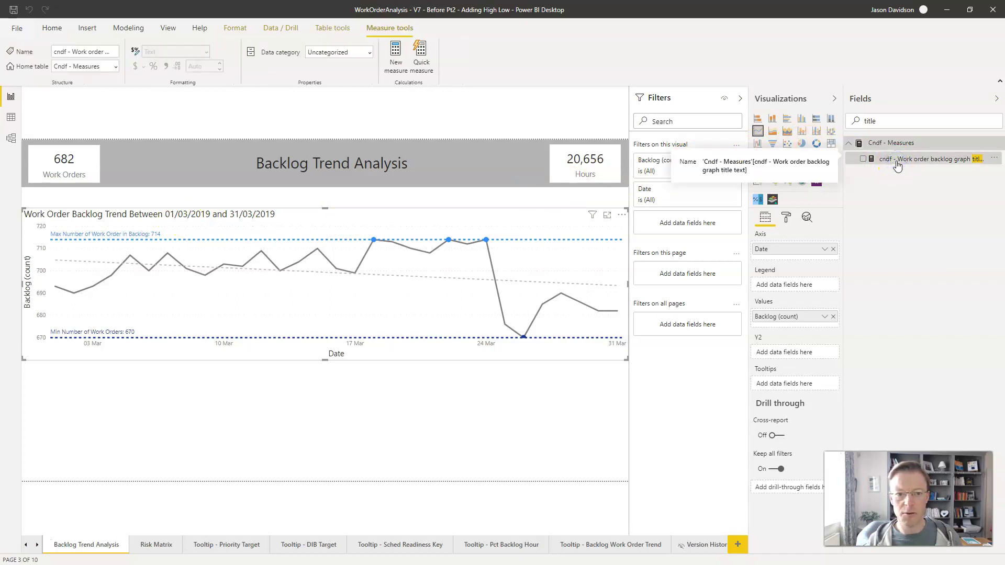
{"action": "left_click", "coordinate": [206, 104]}
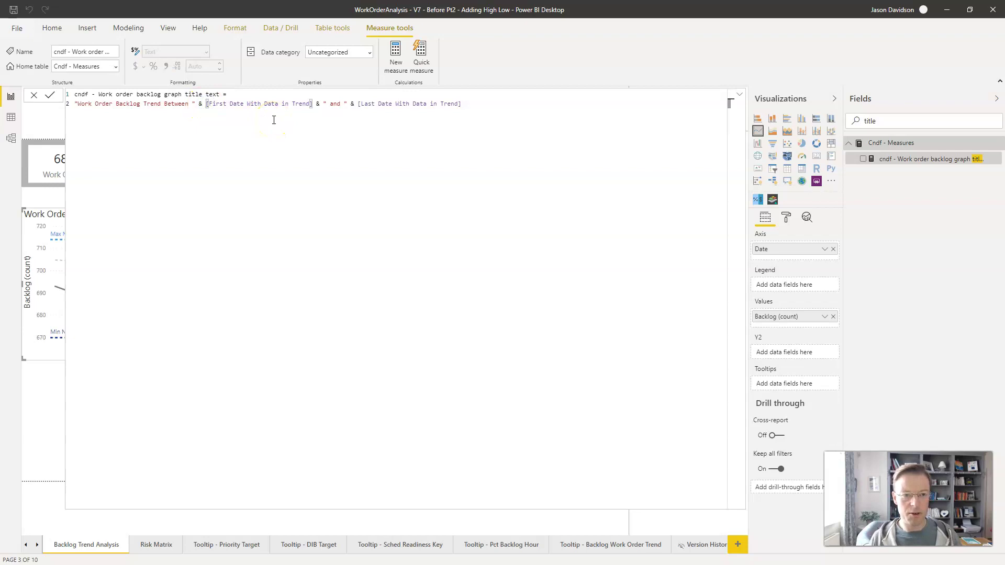
{"action": "type", "text": "FORMAT("}
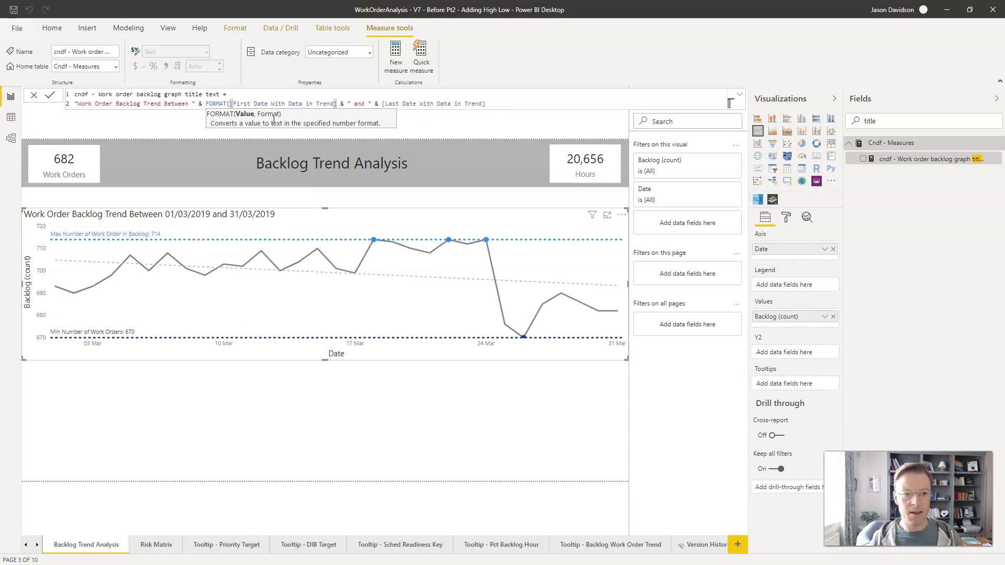
{"action": "left_click", "coordinate": [337, 104]}
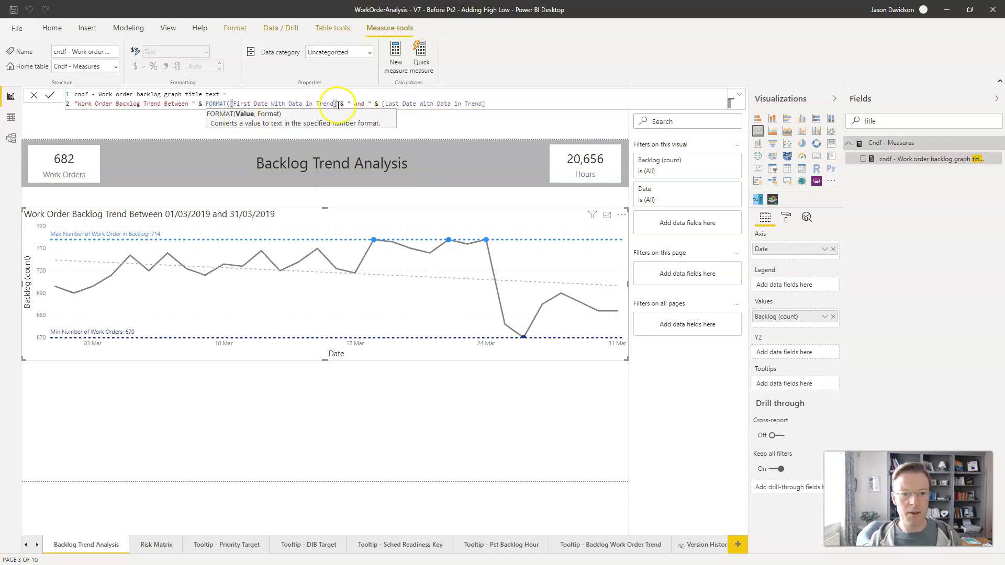
{"action": "left_click", "coordinate": [336, 103]}
{"action": "type", "text": ", "}
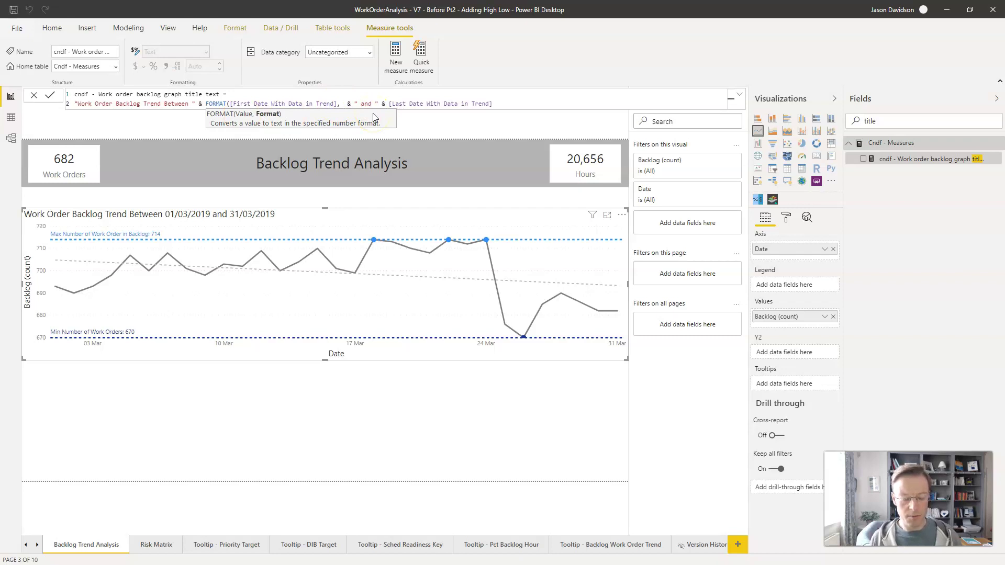
Step: Enter "d MMMM YYYY as the format argument for the first trend date, close the FORMAT function, and commit the title measure
{"action": "type", "text": "\""}
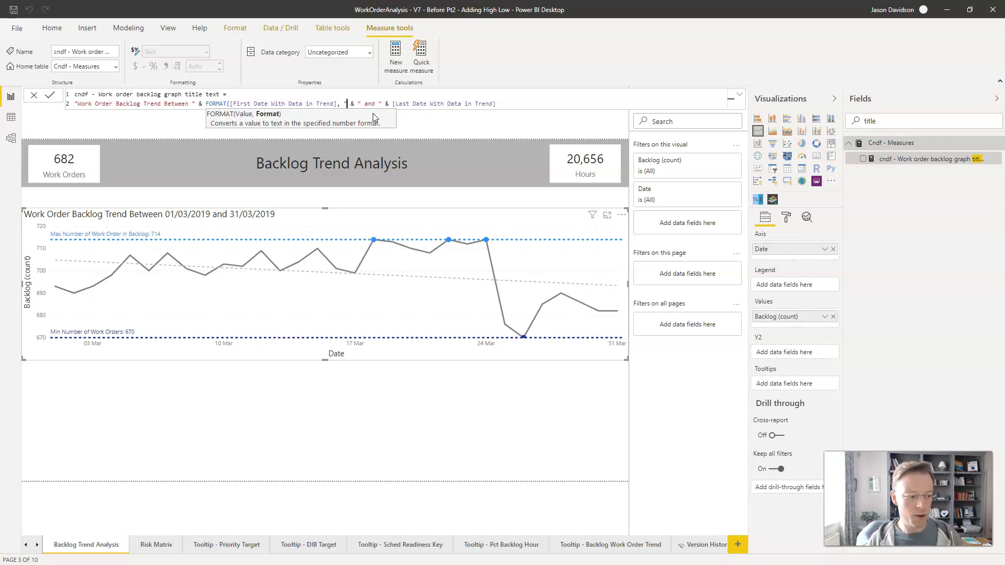
{"action": "type", "text": "d"}
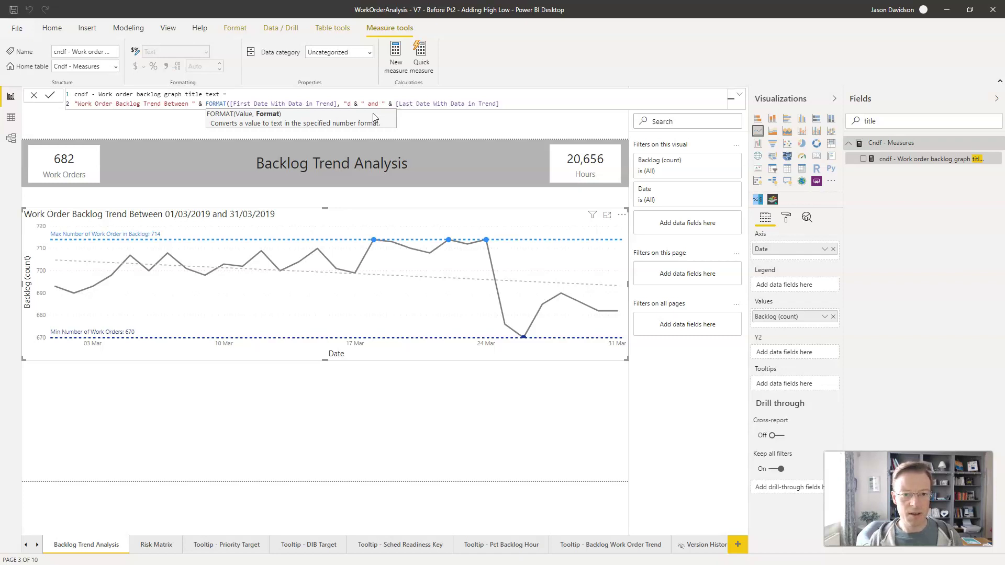
{"action": "type", "text": " MM"}
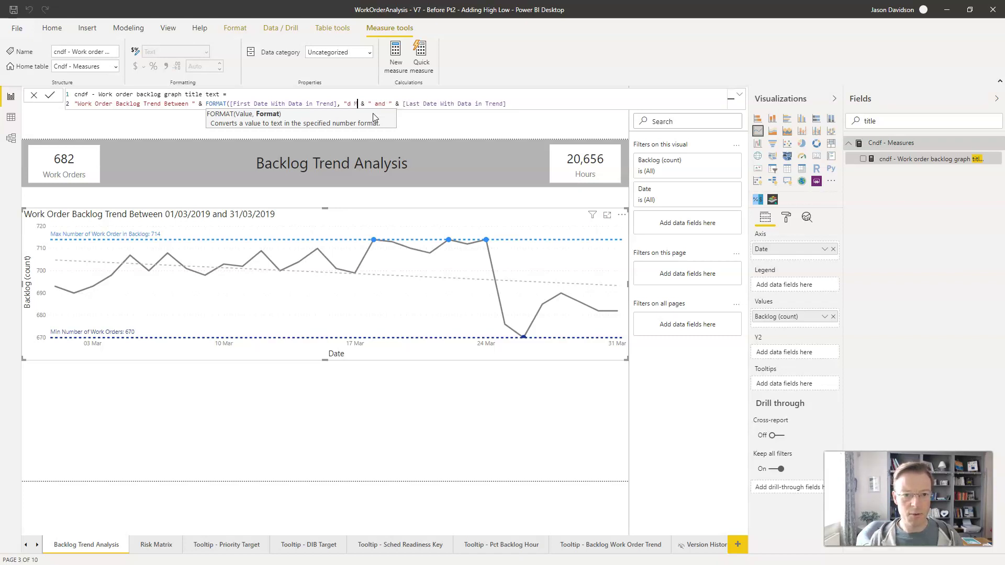
{"action": "type", "text": "MM "}
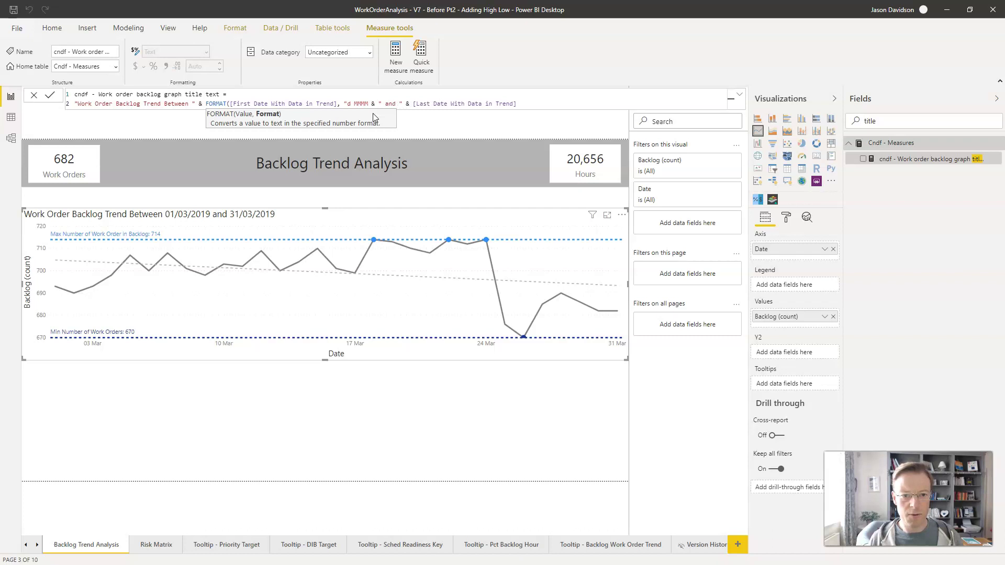
{"action": "type", "text": "yyyy"}
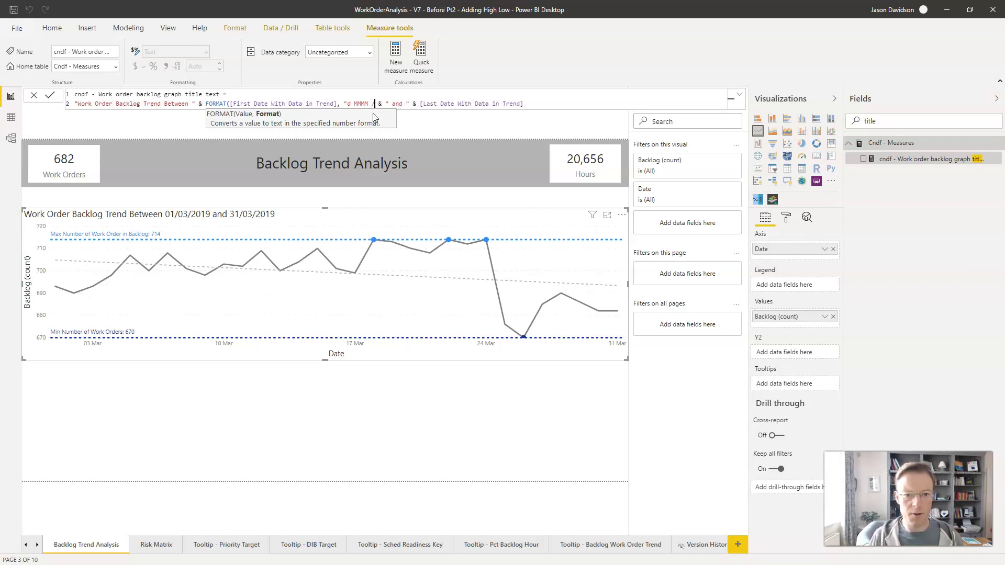
{"action": "key", "text": "BackSpace"}
{"action": "key", "text": "BackSpace"}
{"action": "key", "text": "BackSpace"}
{"action": "key", "text": "BackSpace"}
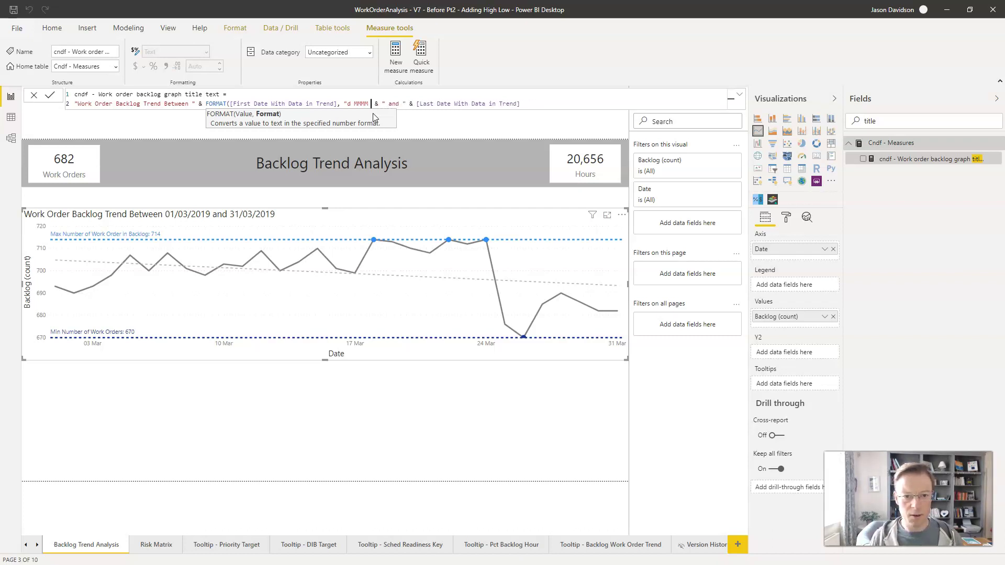
{"action": "type", "text": "YYYY"}
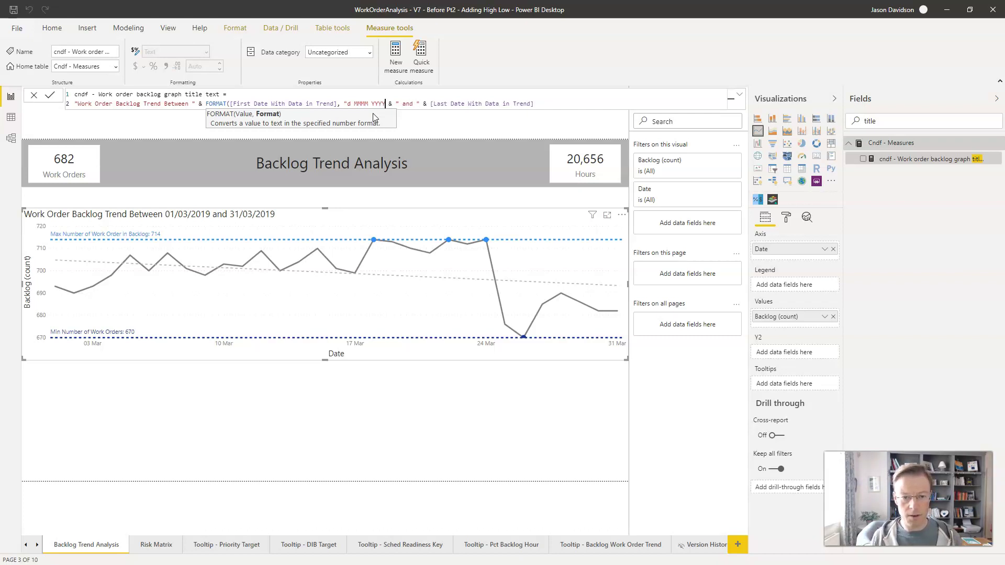
{"action": "type", "text": "\""}
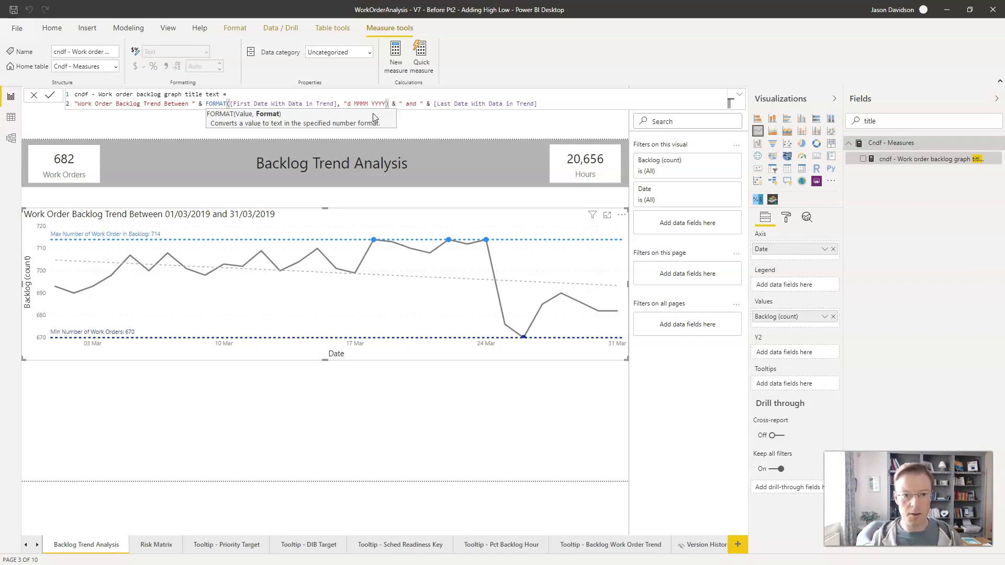
{"action": "left_click", "coordinate": [50, 95]}
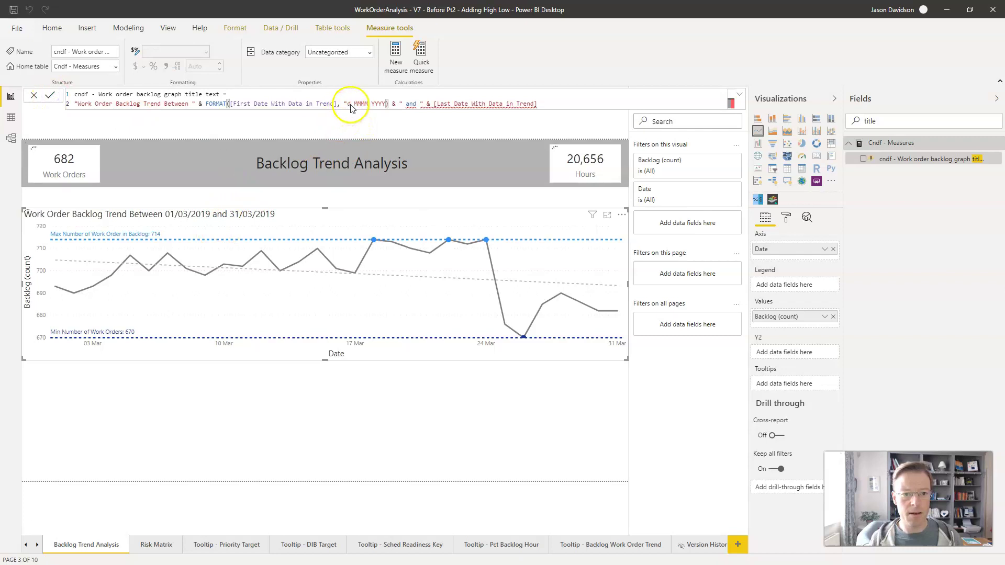
Step: Add the missing closing quotation mark after YYYY in the title formula and commit the measure again
{"action": "left_click", "coordinate": [379, 103]}
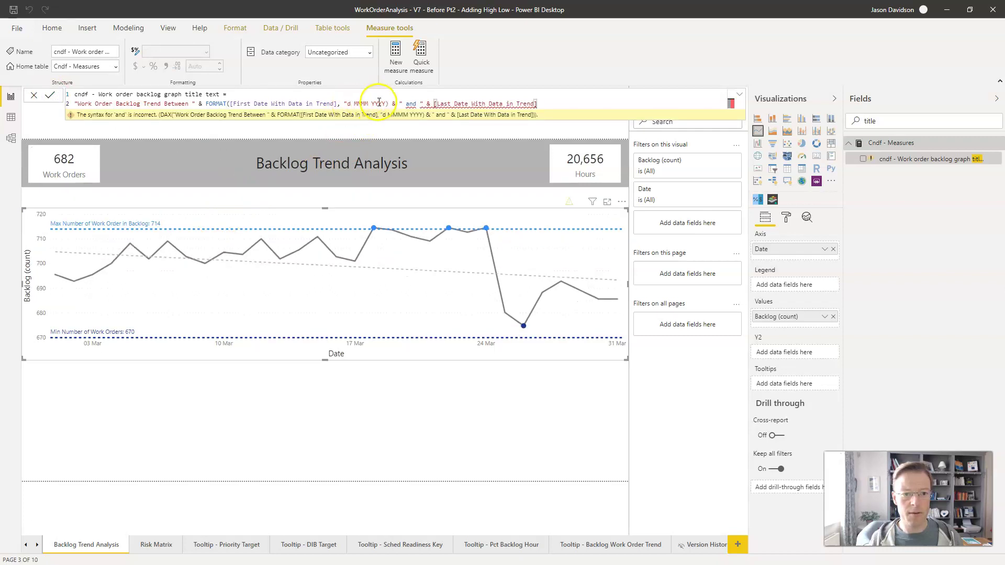
{"action": "left_click", "coordinate": [545, 104]}
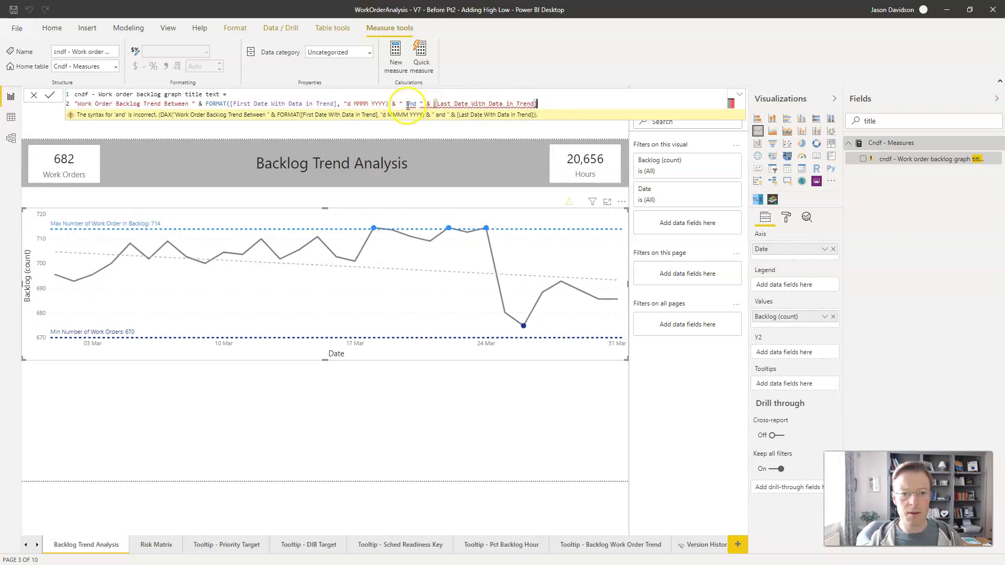
{"action": "left_click_drag", "start_coordinate": [231, 94], "coordinate": [340, 99]}
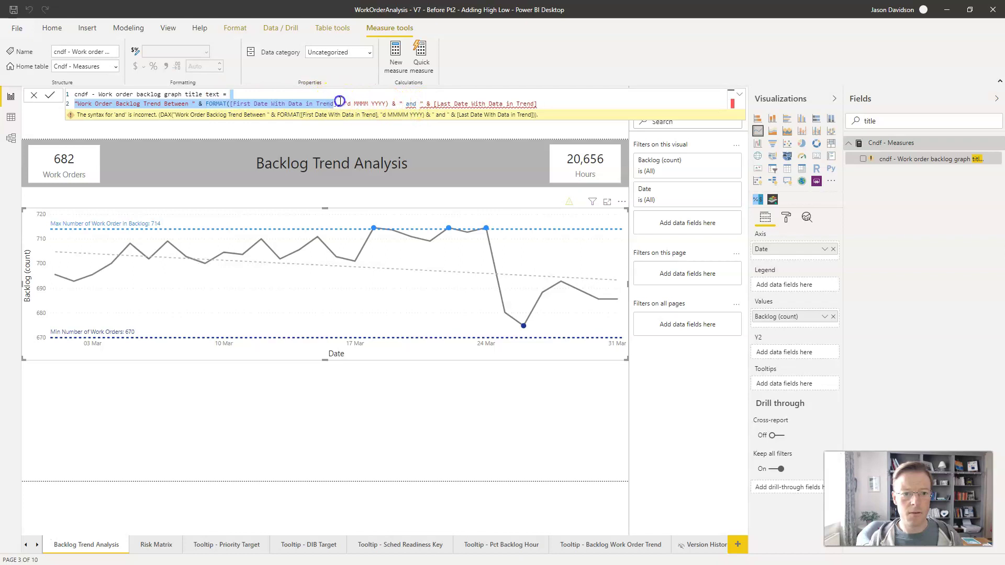
{"action": "left_click", "coordinate": [339, 103]}
{"action": "left_click", "coordinate": [385, 103]}
{"action": "type", "text": "\")"}
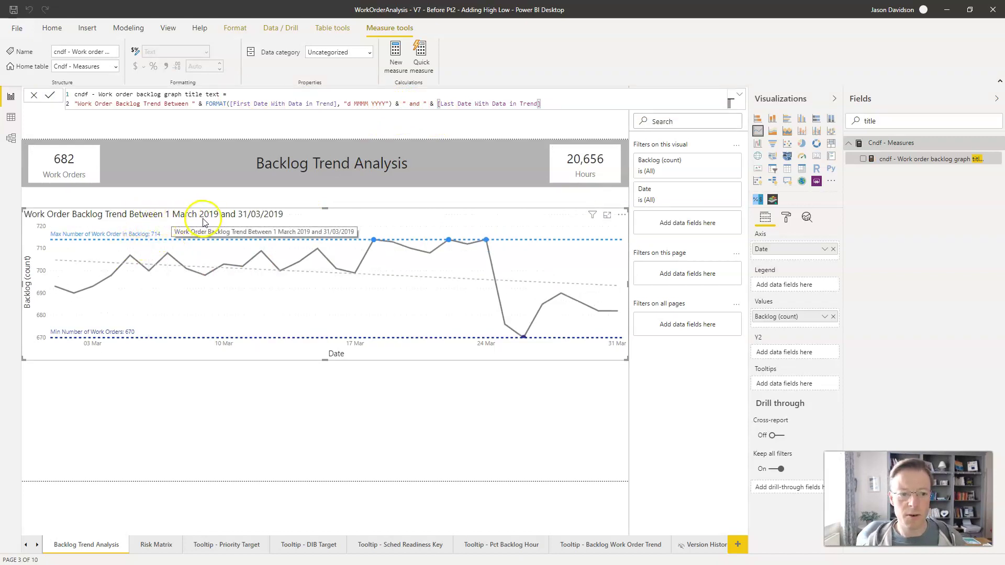
Step: Wrap [Last Date With Data in Trend] in a FORMAT function using "d MMMM YYYY" and commit the title measure
{"action": "left_click", "coordinate": [439, 103]}
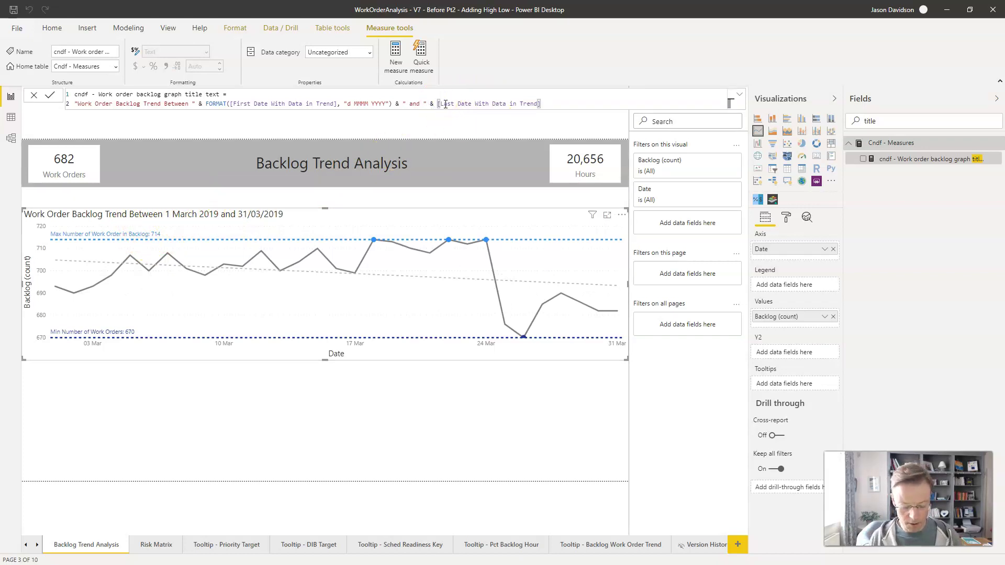
{"action": "type", "text": "FORMAT"}
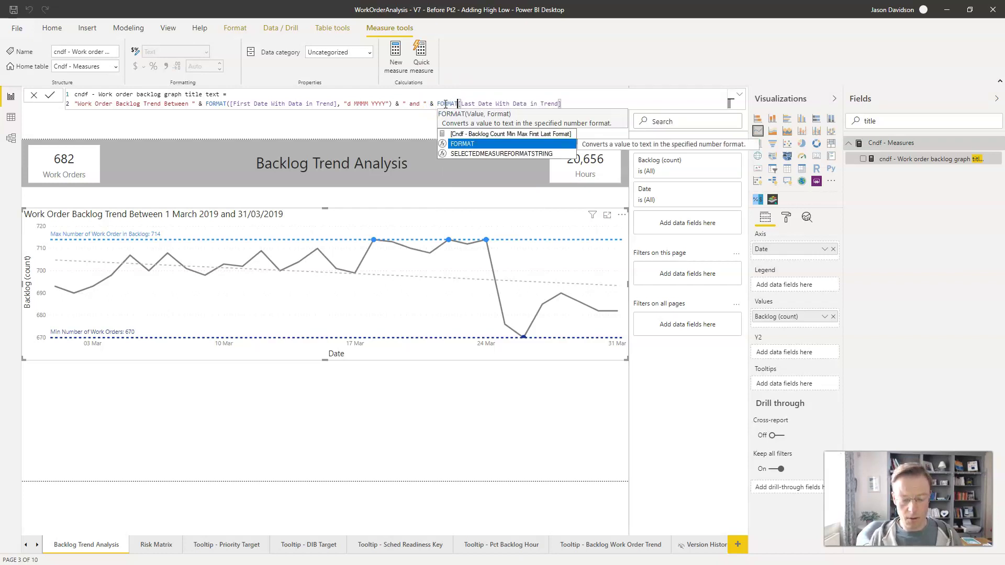
{"action": "type", "text": "("}
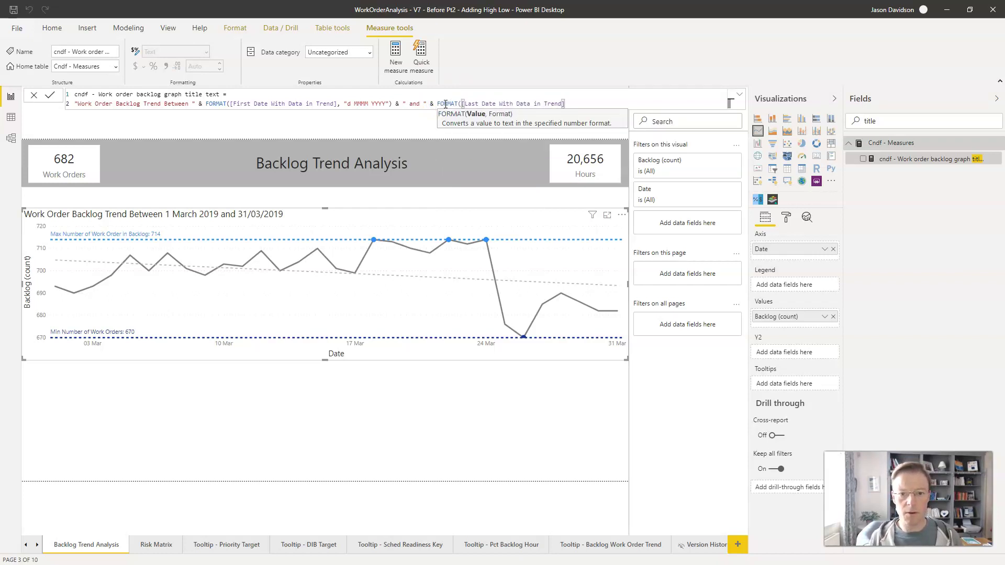
{"action": "type", "text": ", \"d MMMM YYYY"}
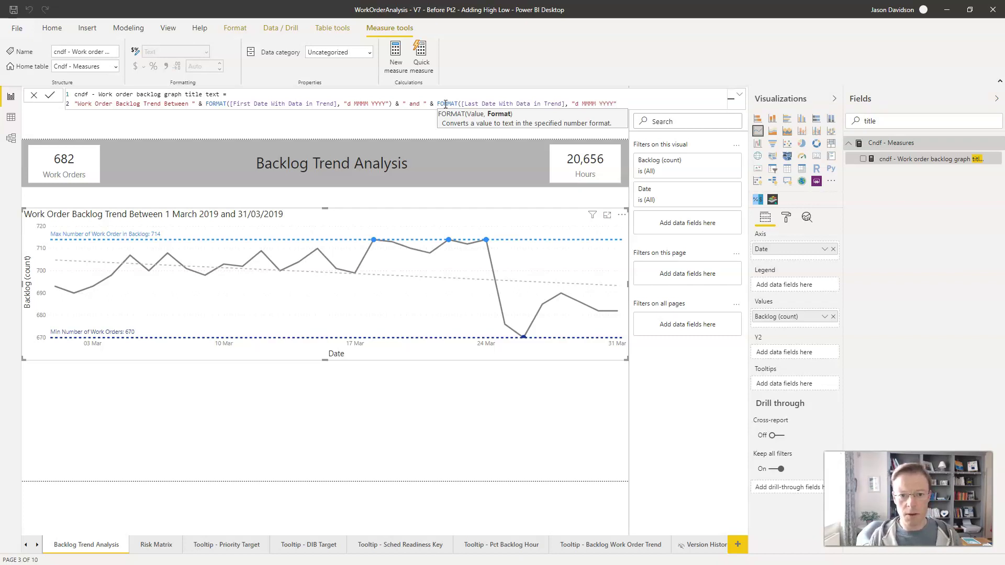
{"action": "type", "text": ")"}
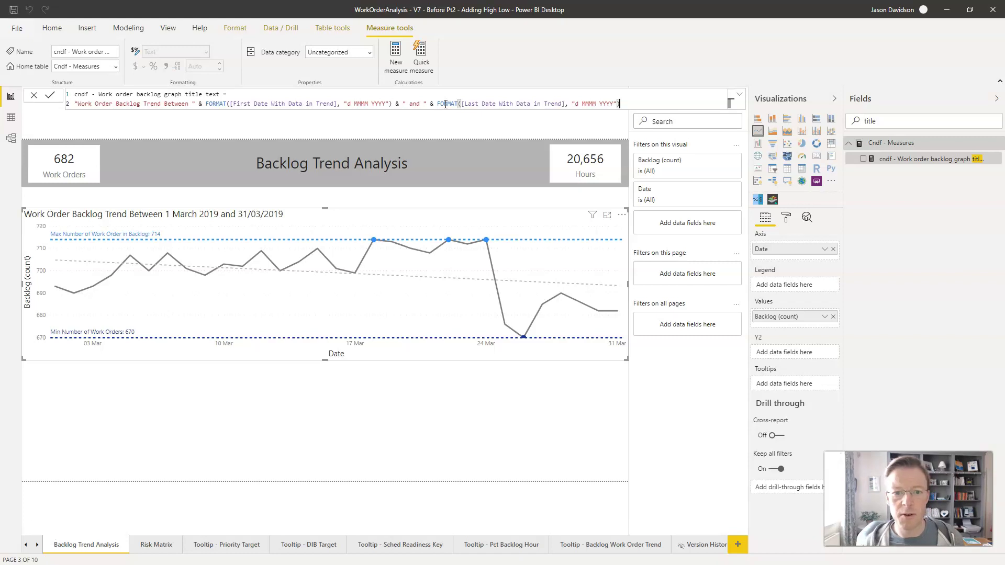
{"action": "left_click", "coordinate": [50, 95]}
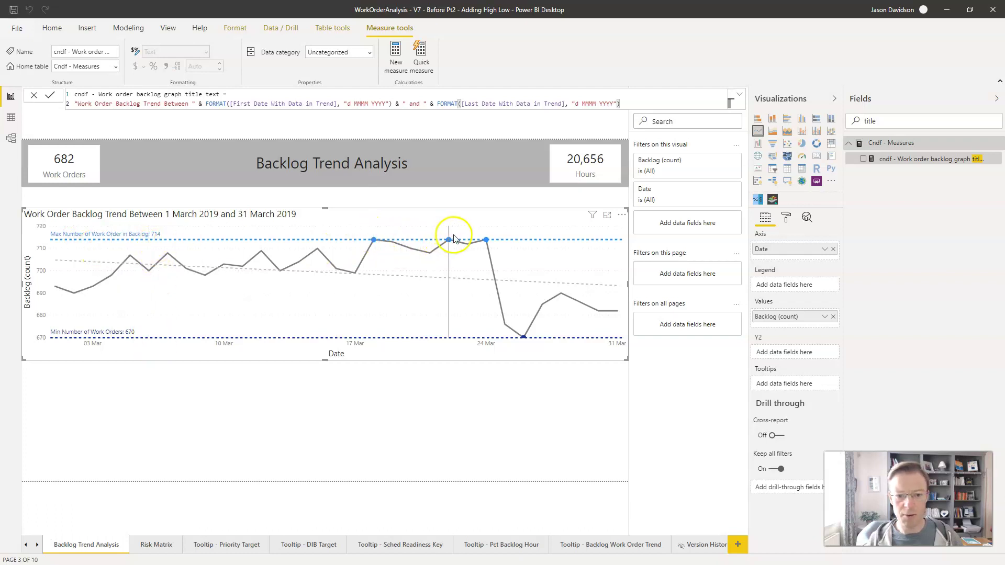
{"action": "mouse_move", "coordinate": [484, 238]}
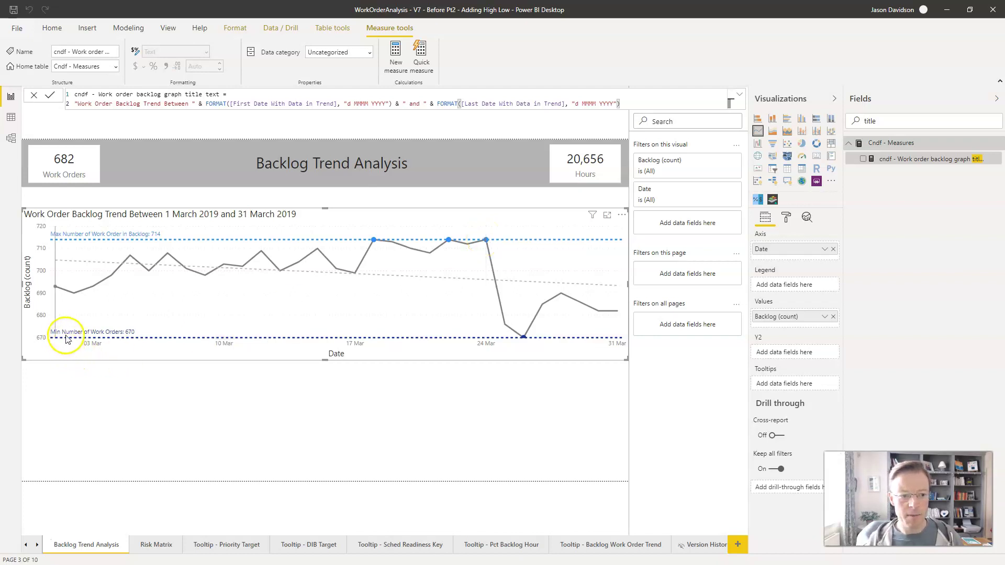
{"action": "mouse_move", "coordinate": [528, 341]}
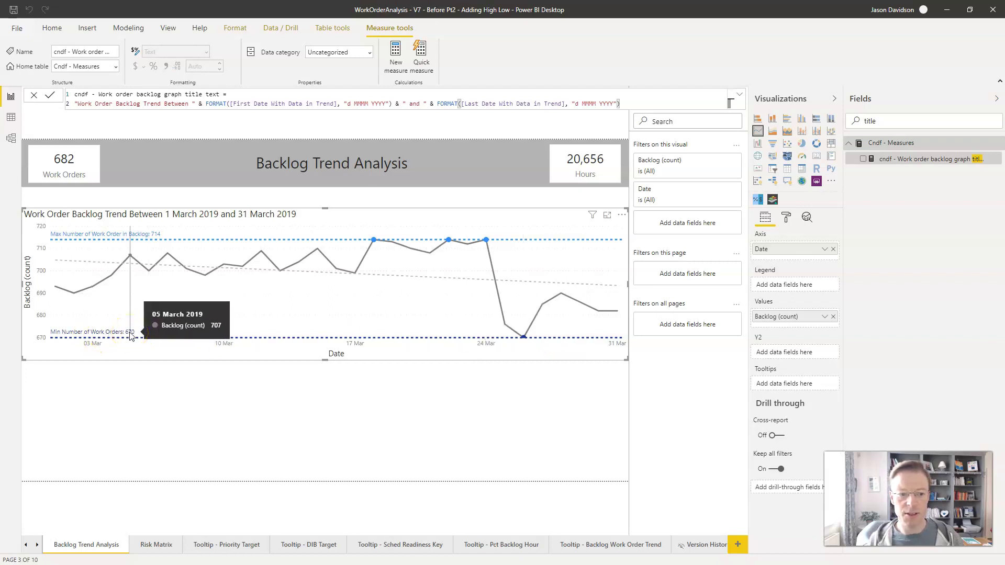
{"action": "left_click", "coordinate": [525, 338]}
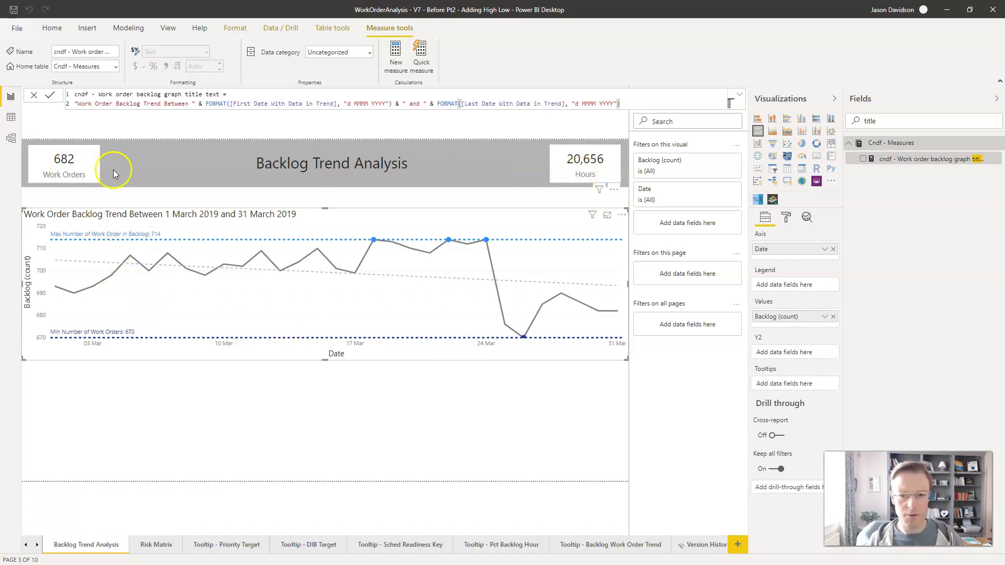
Step: Rename the Work Orders card's field to Current Work Orders in Backlog and widen the card to fit the full label
{"action": "left_click", "coordinate": [95, 170]}
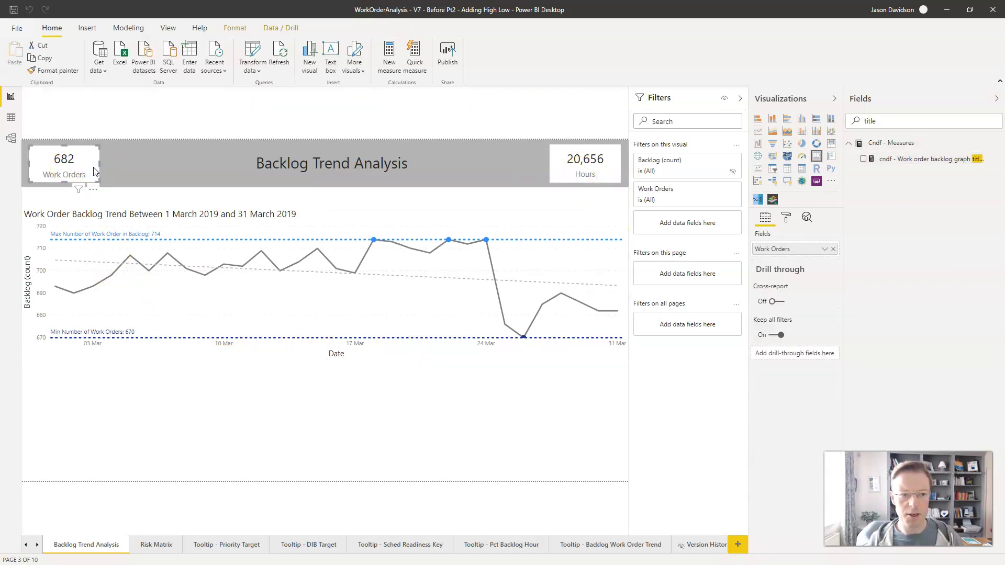
{"action": "left_click_drag", "start_coordinate": [100, 164], "coordinate": [129, 165]}
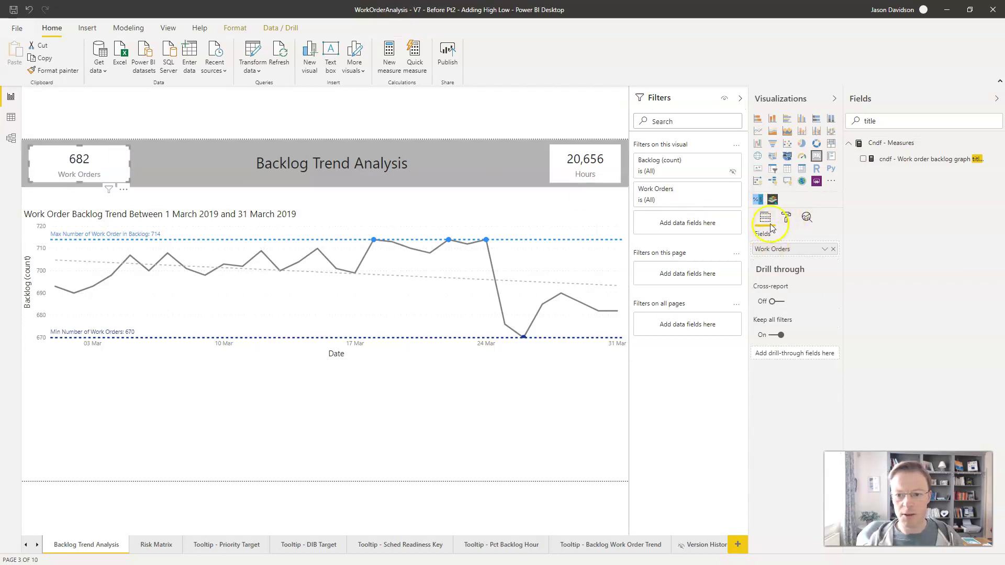
{"action": "left_click", "coordinate": [787, 218]}
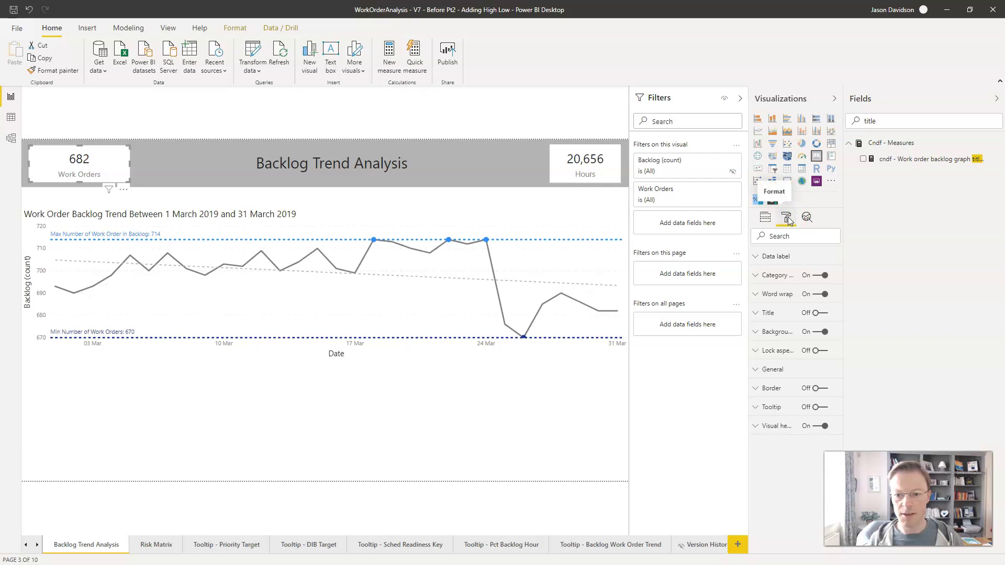
{"action": "left_click", "coordinate": [765, 217]}
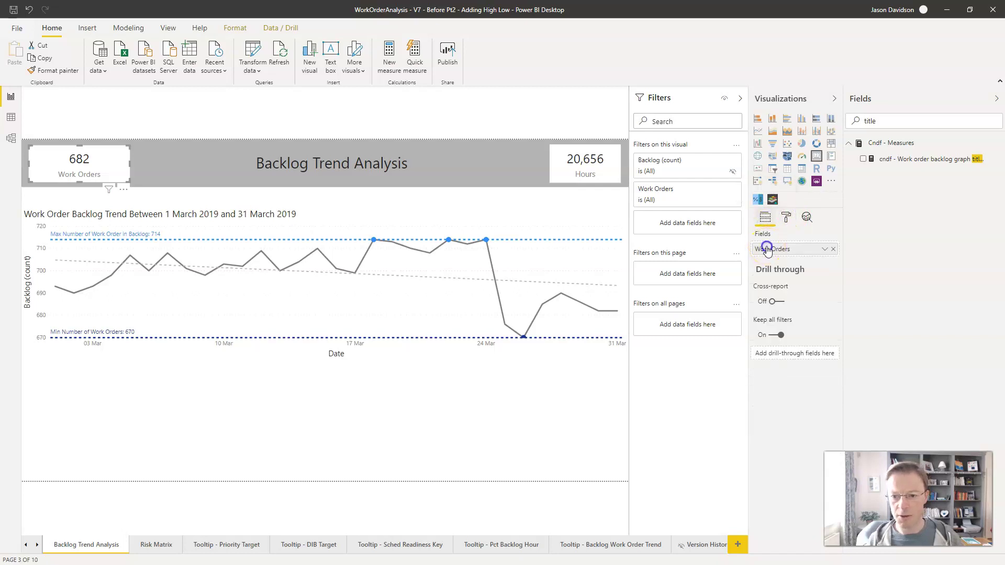
{"action": "double_click", "coordinate": [788, 249]}
{"action": "type", "text": "Current"}
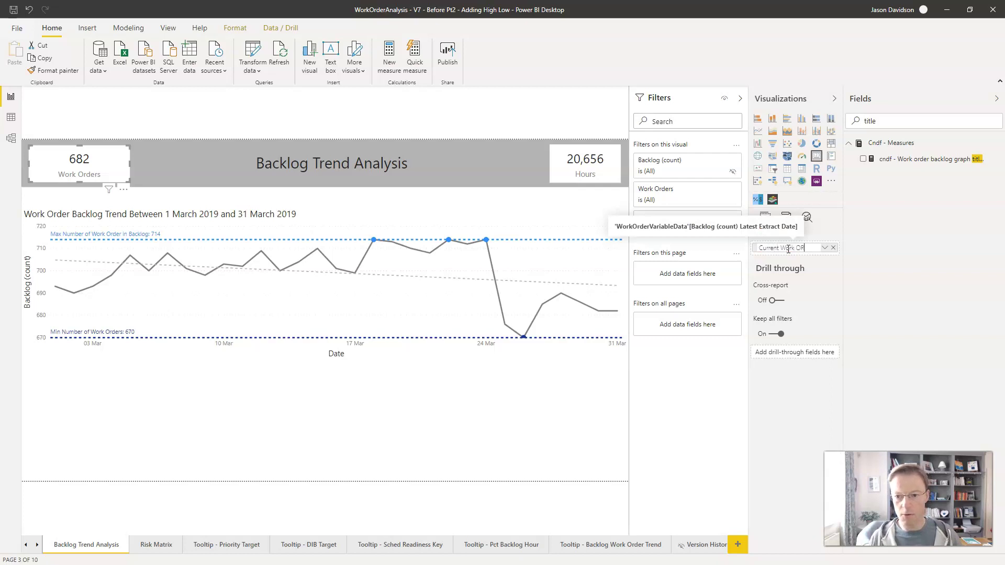
{"action": "type", "text": " Work Orders in Backlog"}
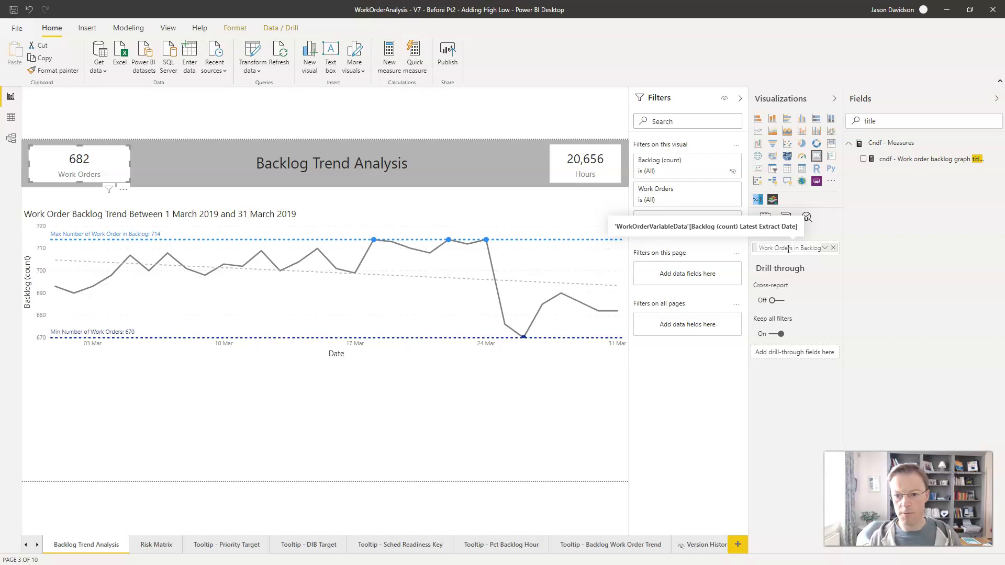
{"action": "key", "text": "Return"}
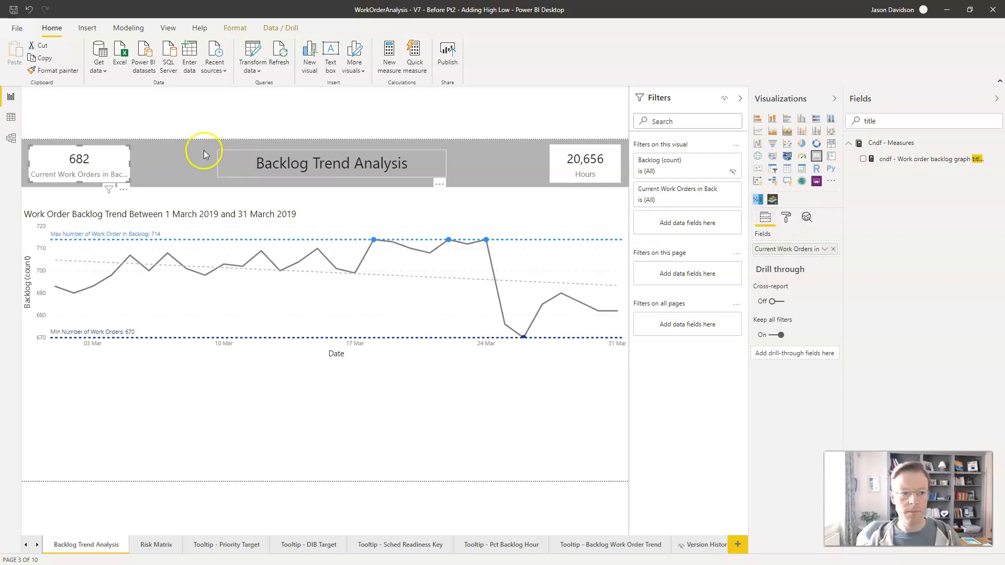
{"action": "left_click_drag", "start_coordinate": [127, 162], "coordinate": [146, 160]}
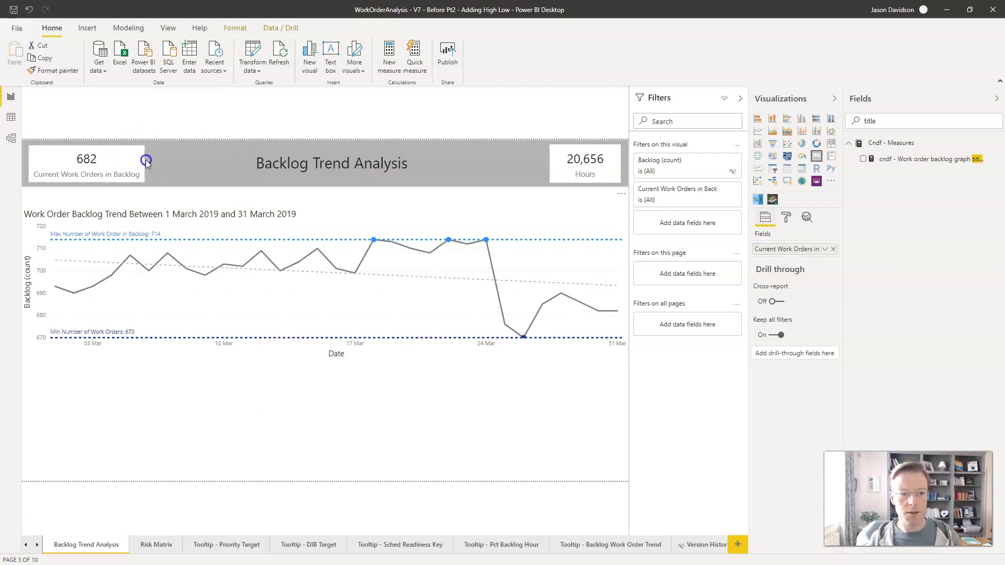
Step: Widen the Hours card towards the page title and rename its field to Current Hours in Backlog
{"action": "left_click", "coordinate": [552, 167]}
{"action": "left_click_drag", "start_coordinate": [549, 164], "coordinate": [513, 167]}
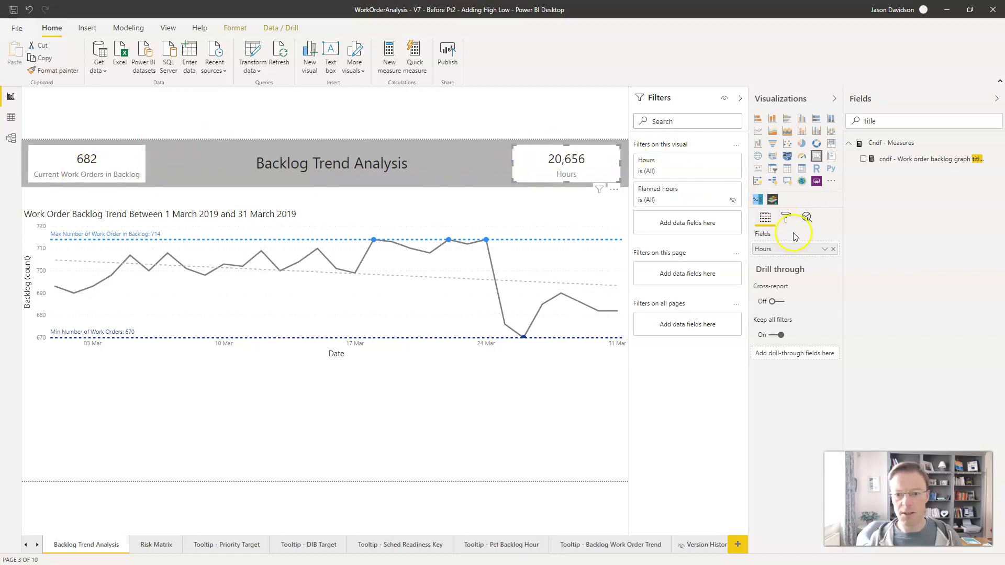
{"action": "double_click", "coordinate": [775, 248]}
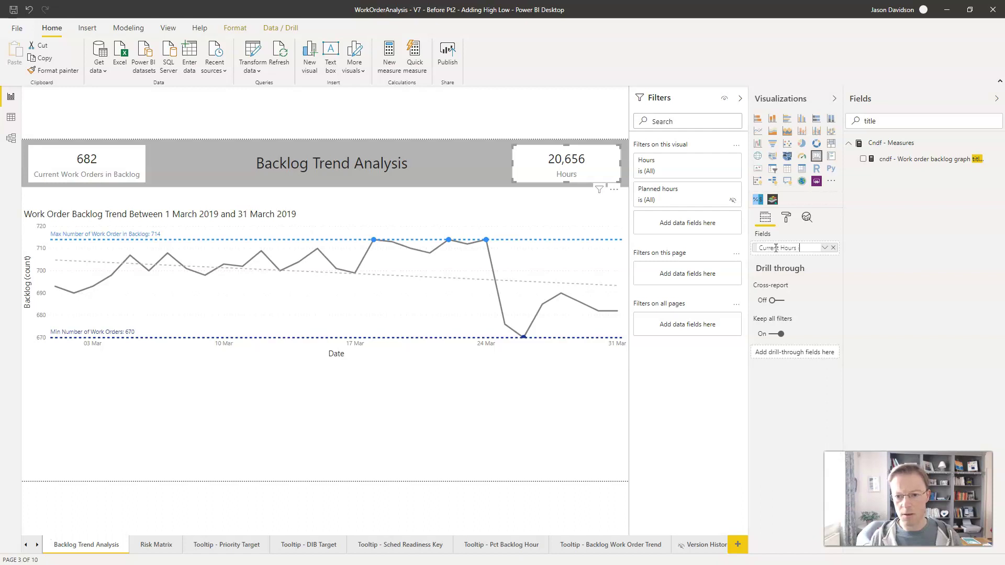
{"action": "type", "text": "cklog"}
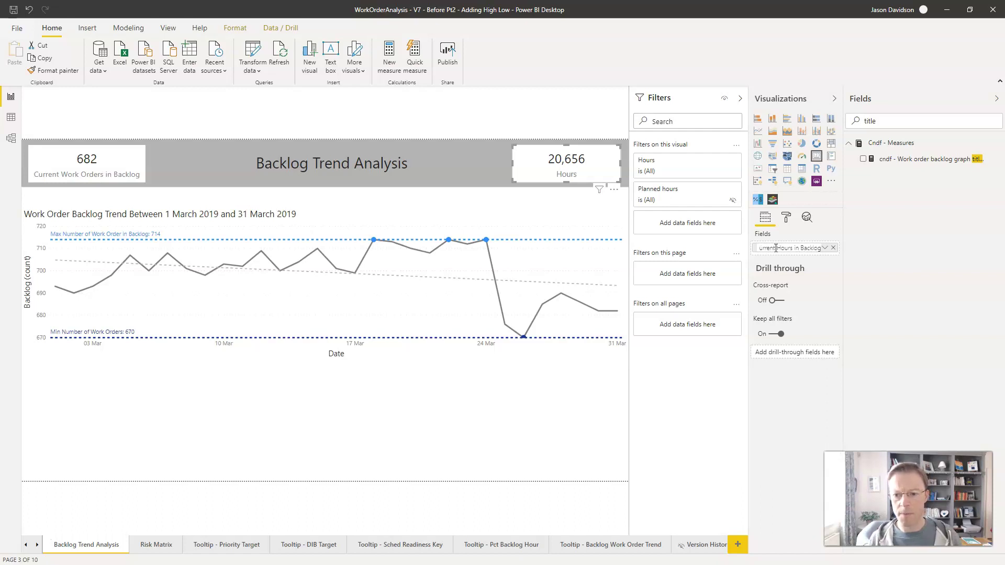
{"action": "key", "text": "Return"}
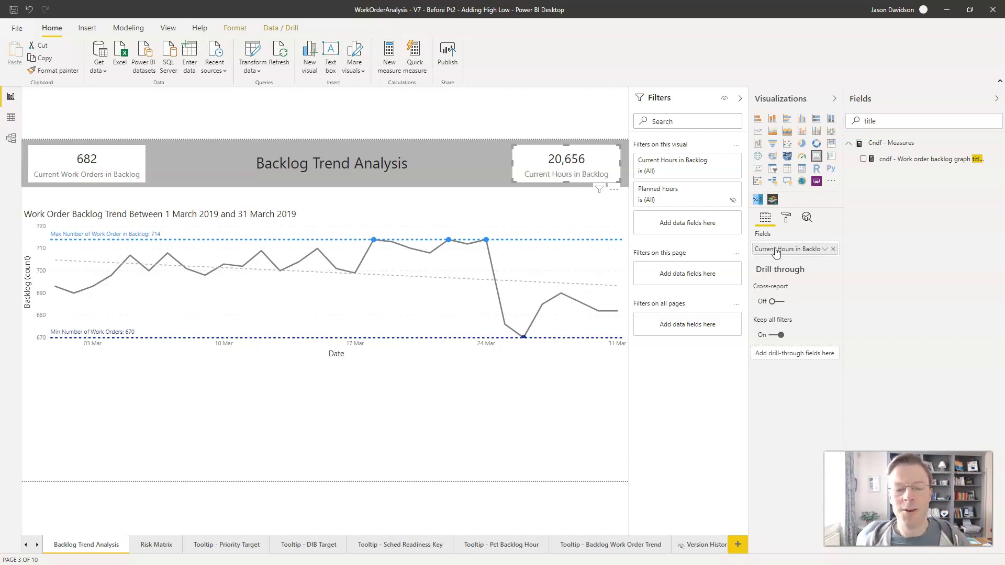
{"action": "left_click", "coordinate": [180, 218]}
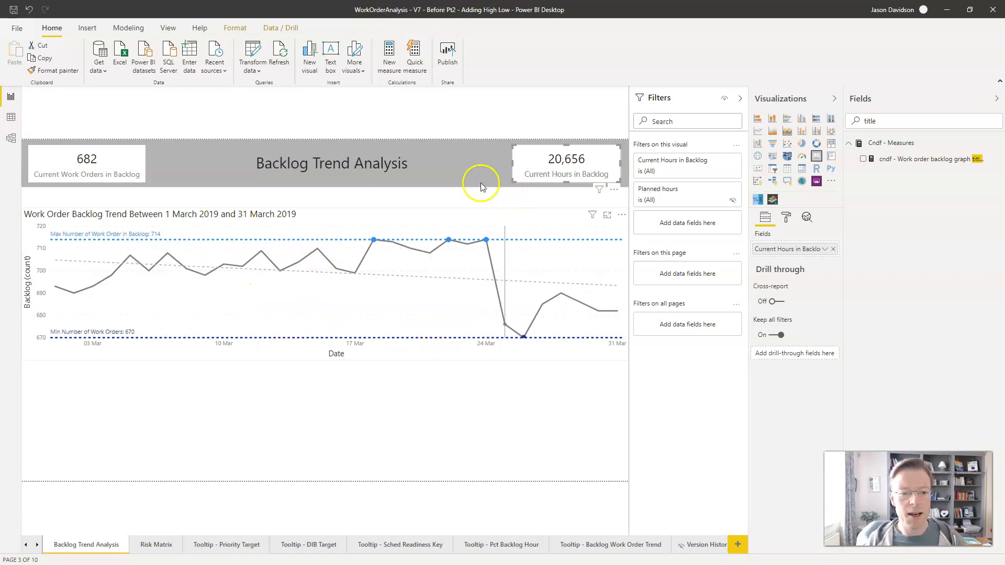
{"action": "mouse_move", "coordinate": [413, 291]}
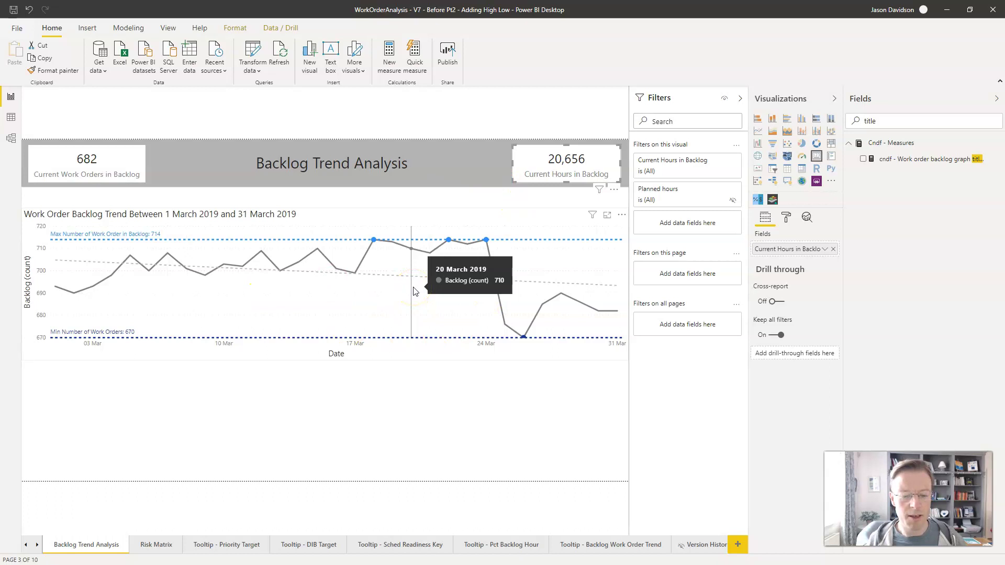